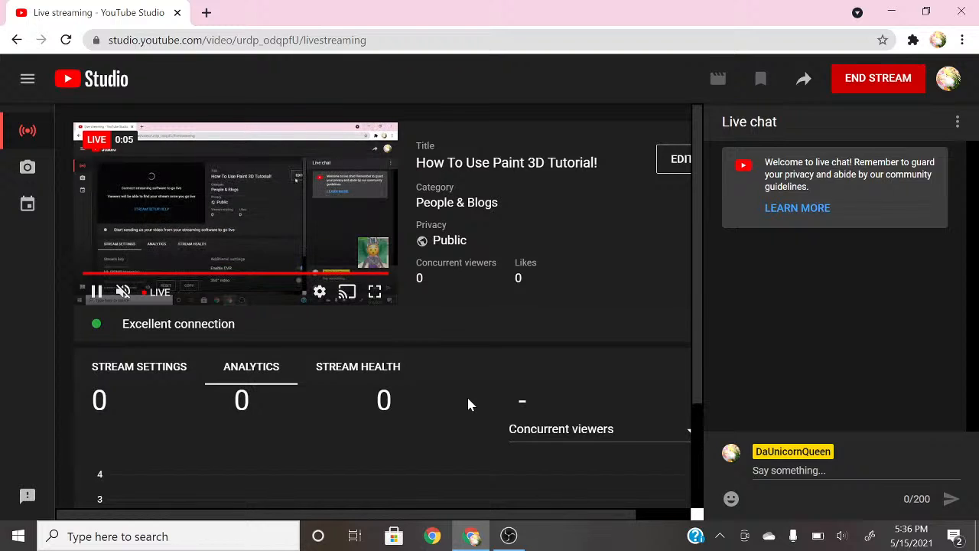
# Step: Find and launch Paint 3D and start a new blank project from its welcome screen
pyautogui.scroll(-1, 245, 455)
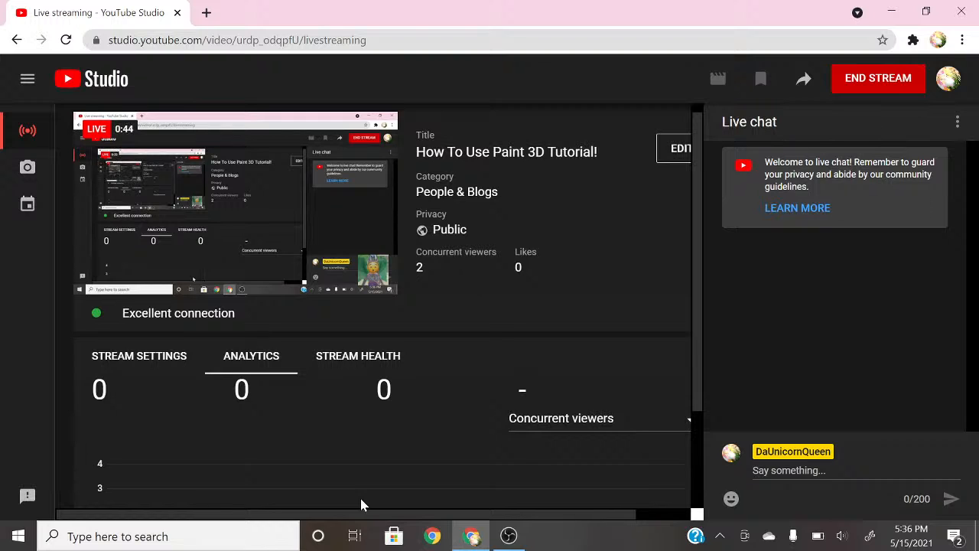
pyautogui.click(187, 540)
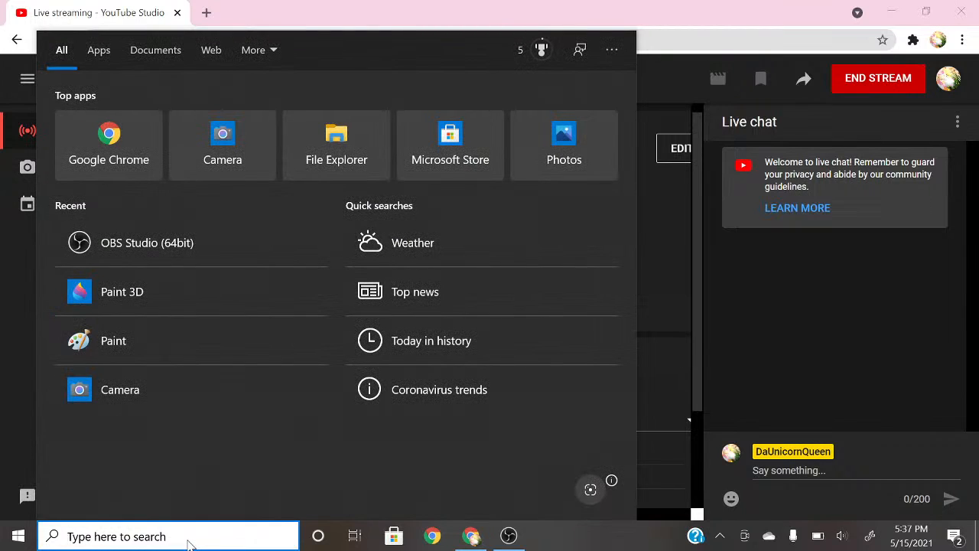
pyautogui.write('pai')
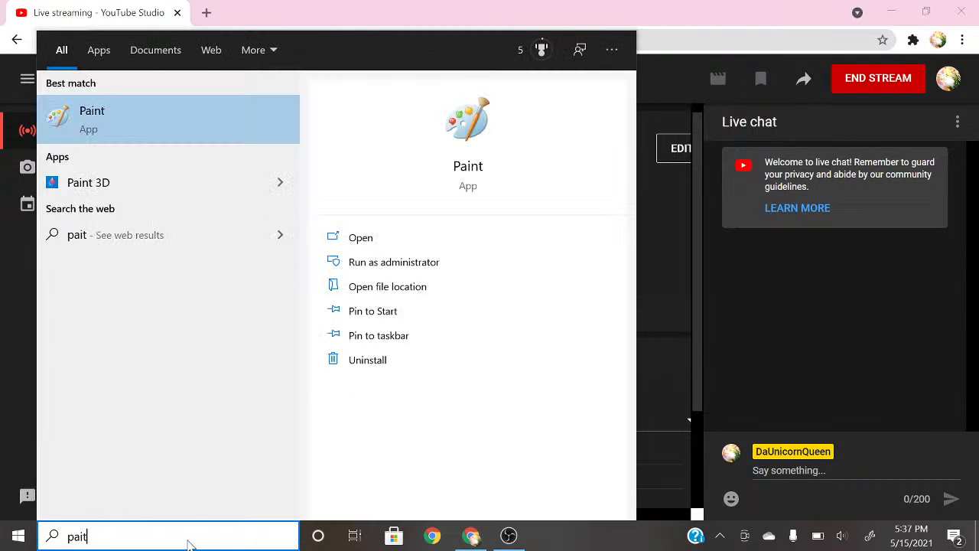
pyautogui.click(132, 125)
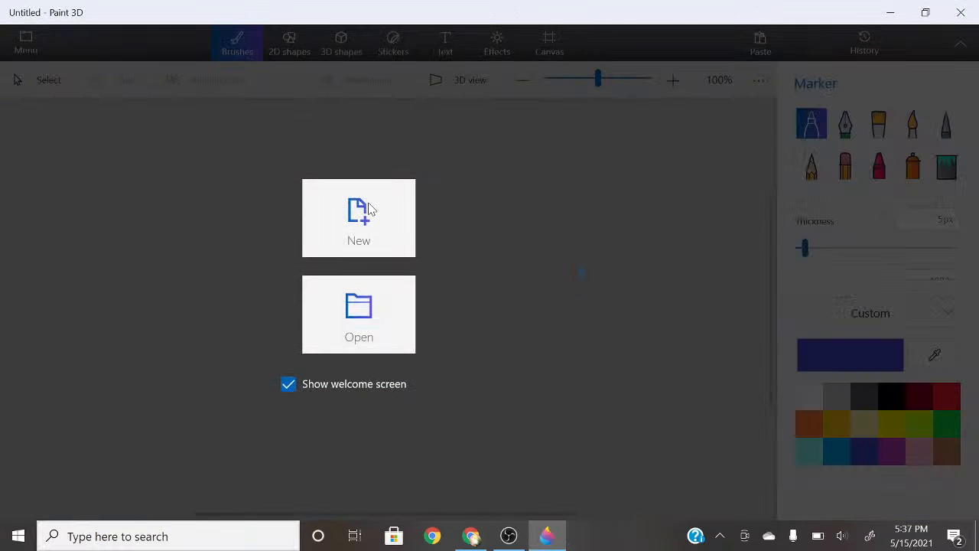
pyautogui.click(369, 208)
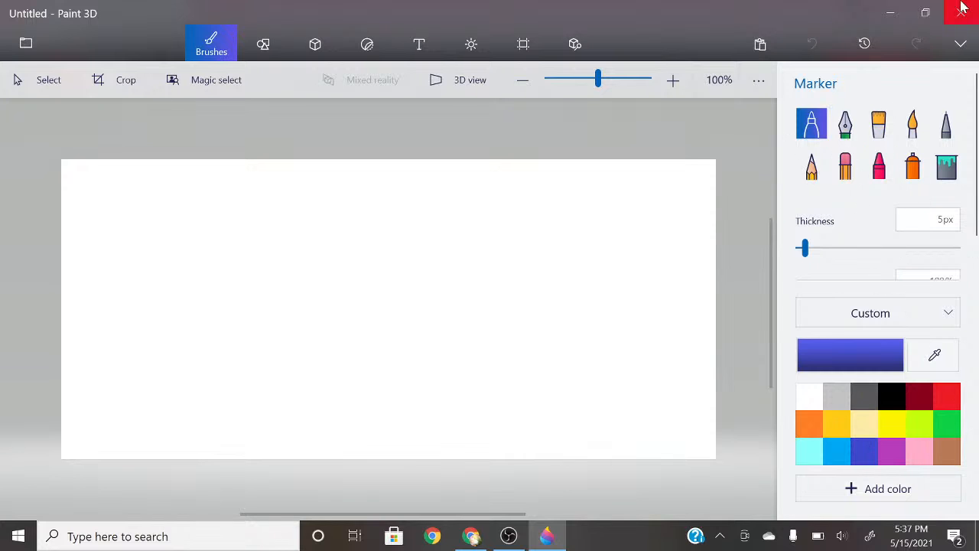
# Step: Check the live stream preview in YouTube Studio and return to Paint 3D
pyautogui.click(891, 13)
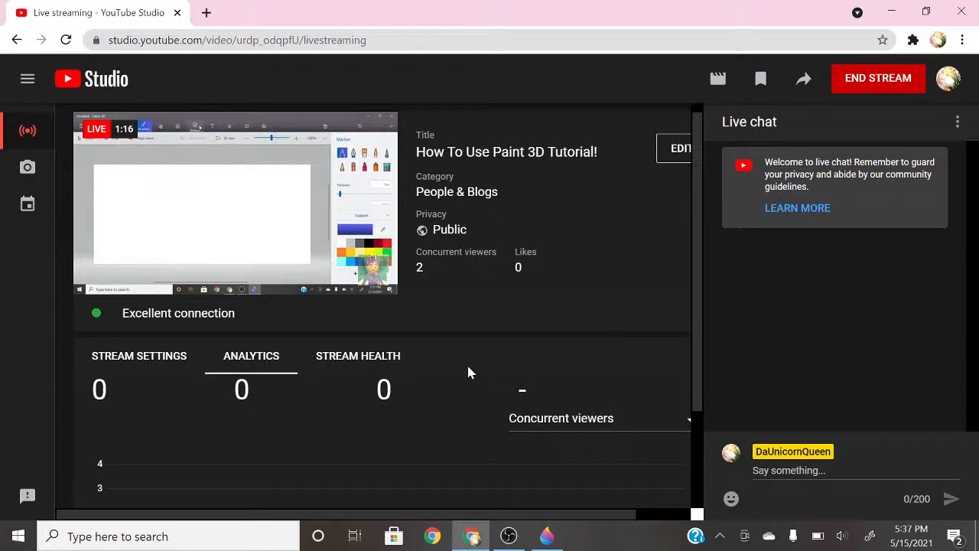
pyautogui.click(546, 535)
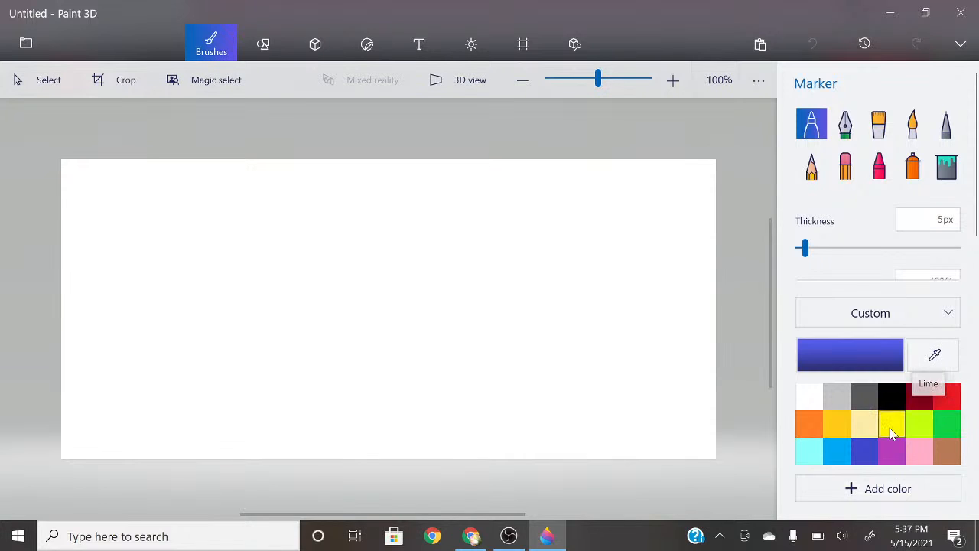
# Step: Draw a 2D circle and position it near the centre of the canvas
pyautogui.click(266, 44)
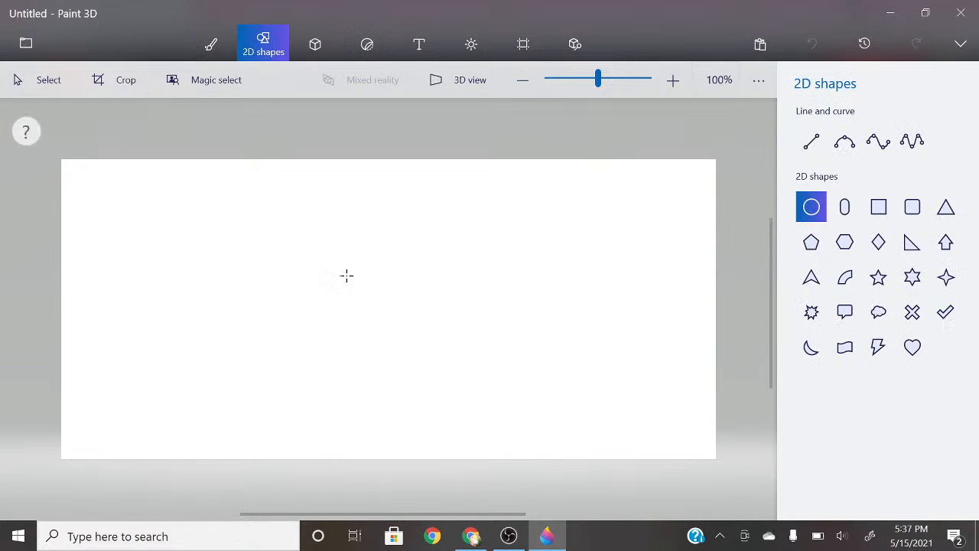
pyautogui.moveTo(328, 265); pyautogui.dragTo(420, 350)
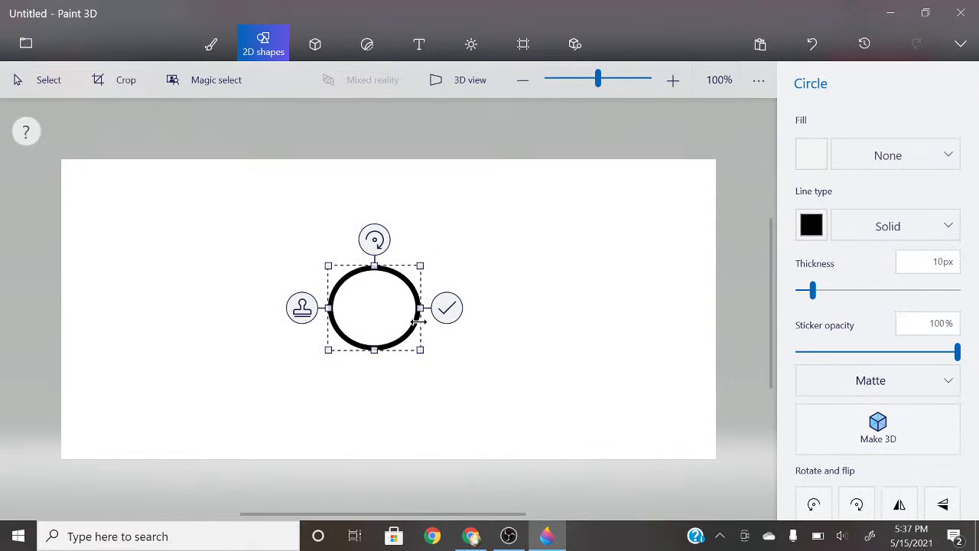
pyautogui.moveTo(370, 312); pyautogui.dragTo(393, 301)
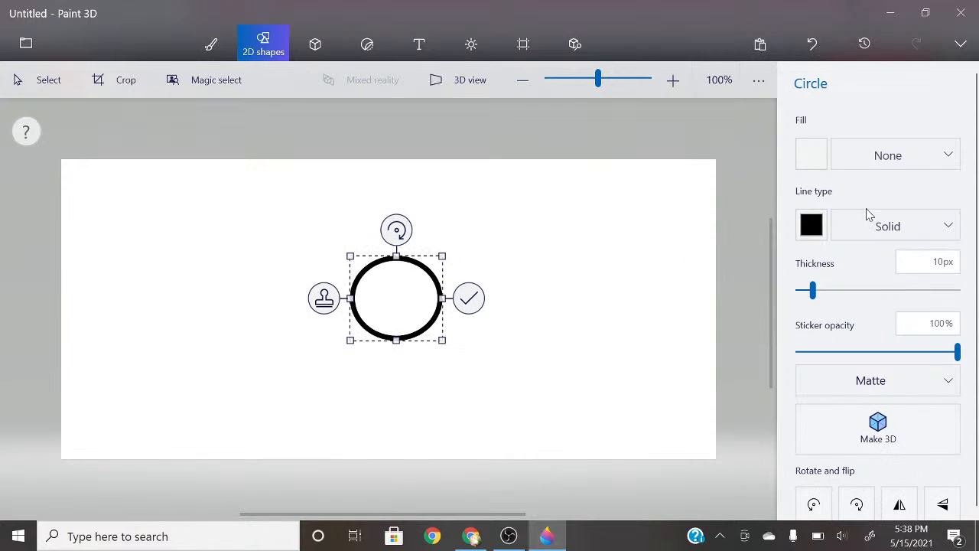
# Step: Set the circle's outline to yellow and give it a solid yellow fill
pyautogui.click(820, 222)
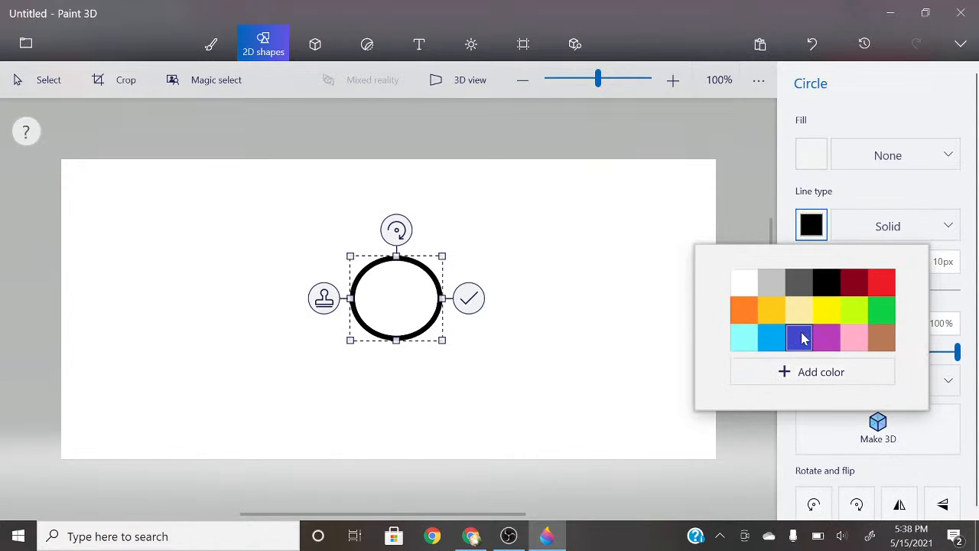
pyautogui.click(826, 312)
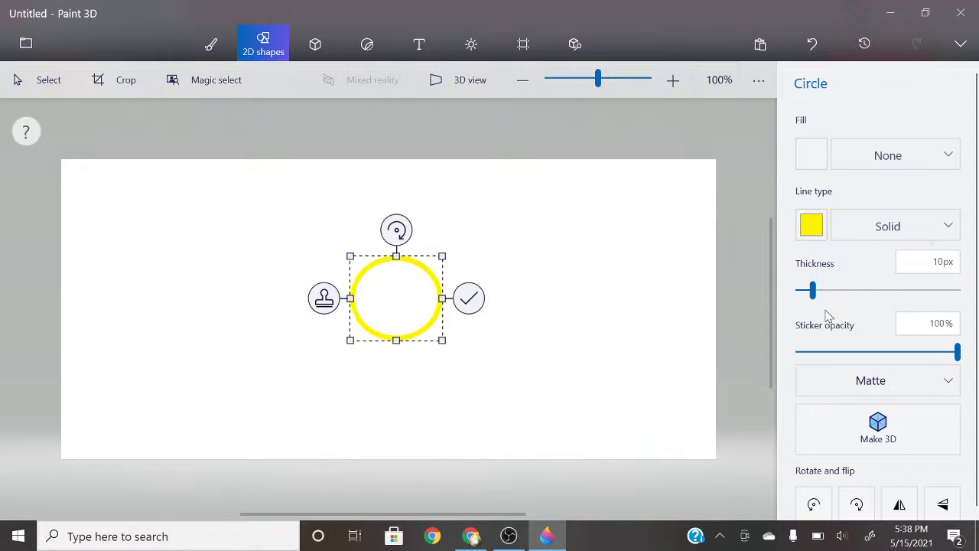
pyautogui.click(823, 155)
pyautogui.click(833, 244)
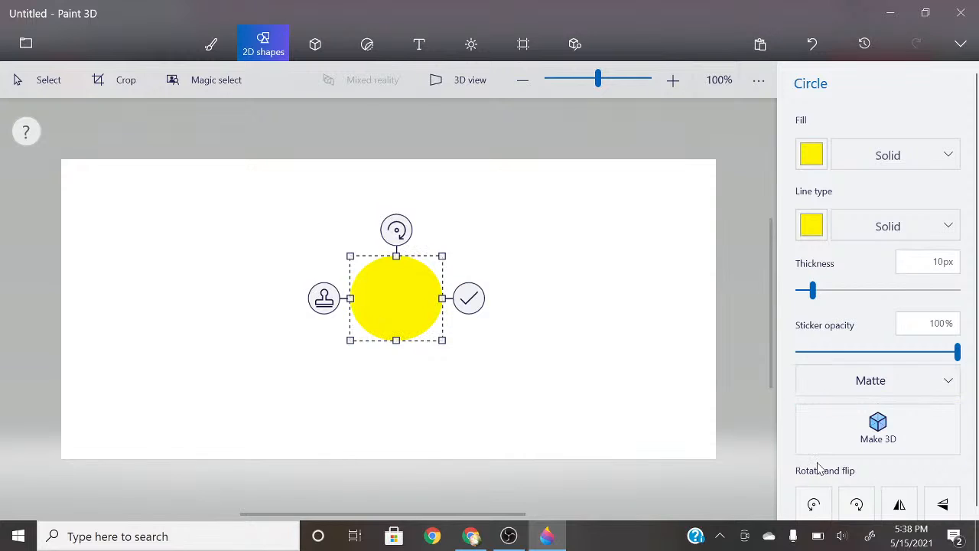
pyautogui.scroll(-1, 823, 466)
pyautogui.scroll(1, 819, 466)
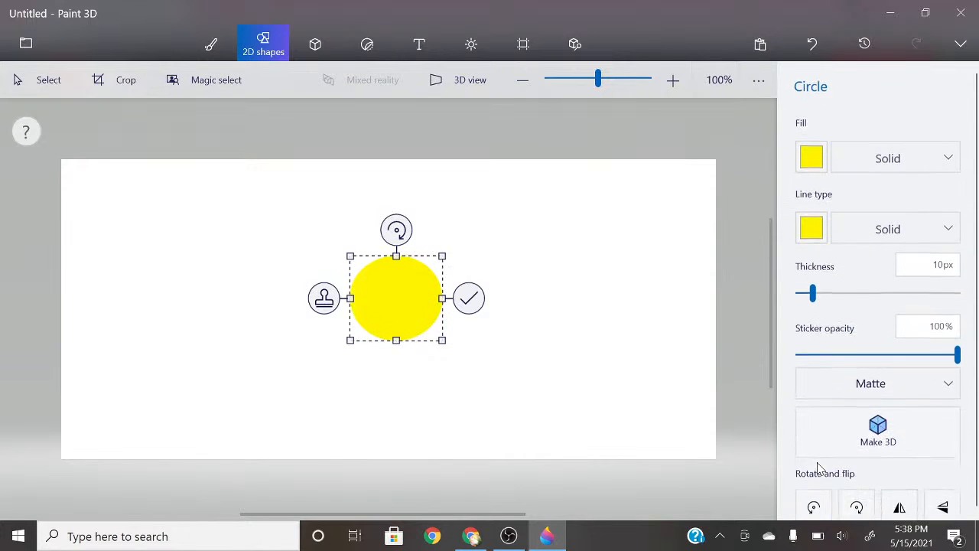
# Step: Review the live stream's analytics and viewer graph in YouTube Studio, and return to Paint 3D
pyautogui.click(472, 535)
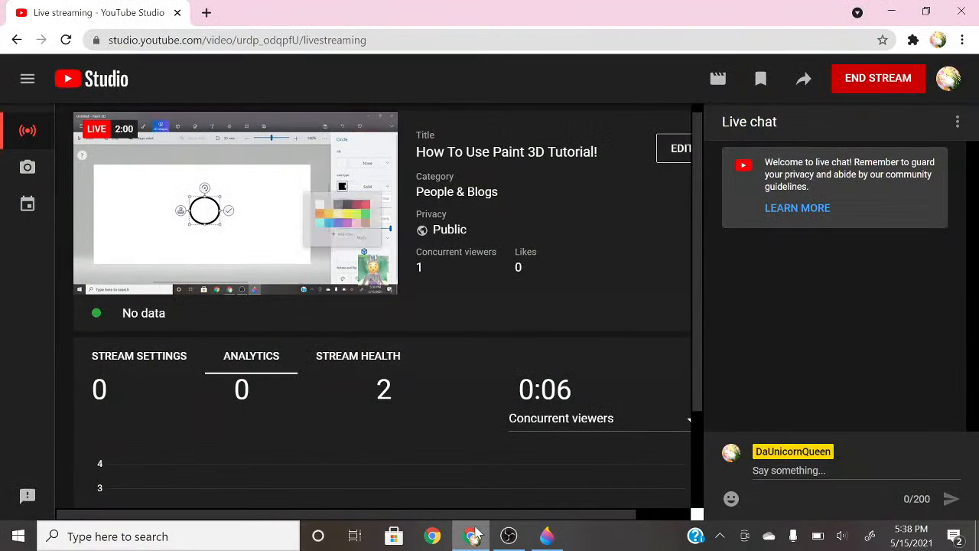
pyautogui.scroll(-1, 491, 358)
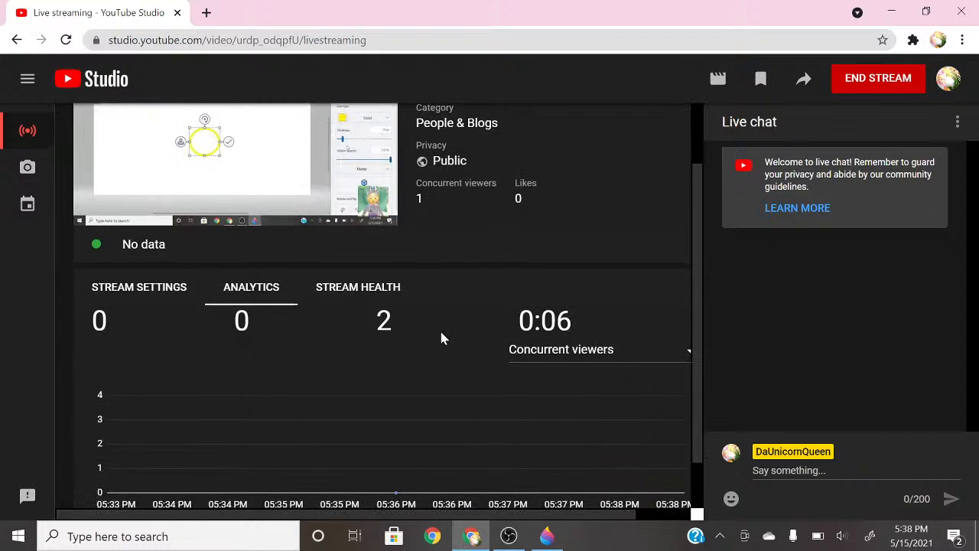
pyautogui.scroll(-1, 442, 337)
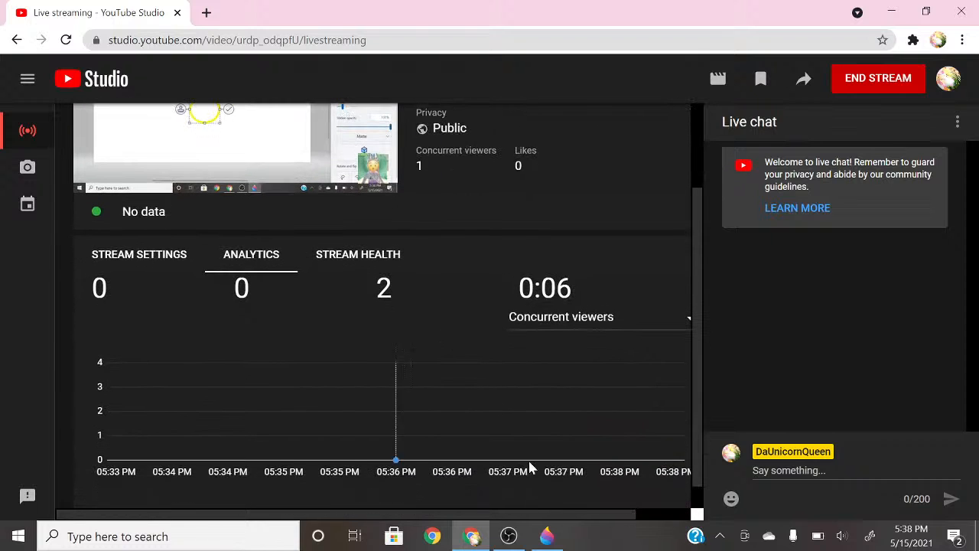
pyautogui.click(545, 535)
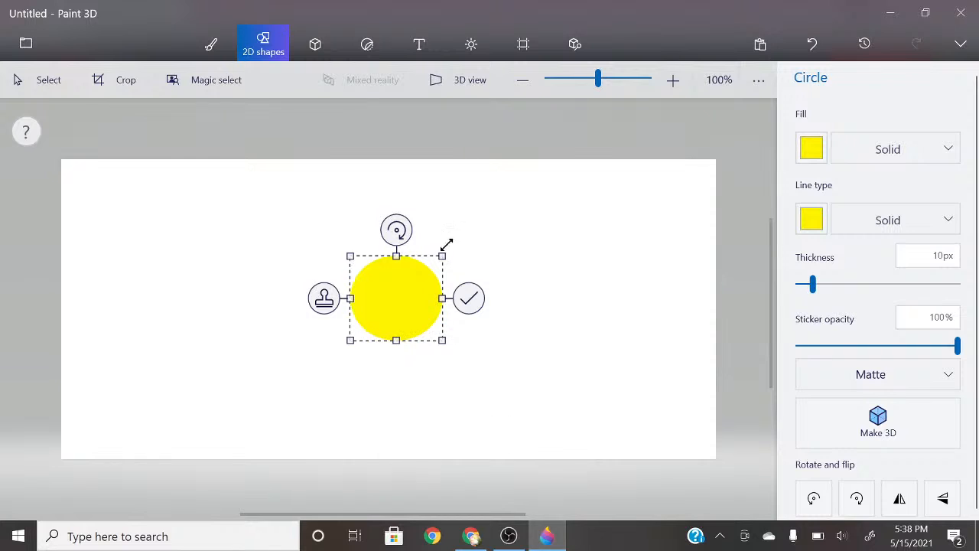
# Step: Commit the yellow circle and set up a black Spray can brush with 43 px thickness and 9% opacity
pyautogui.click(469, 299)
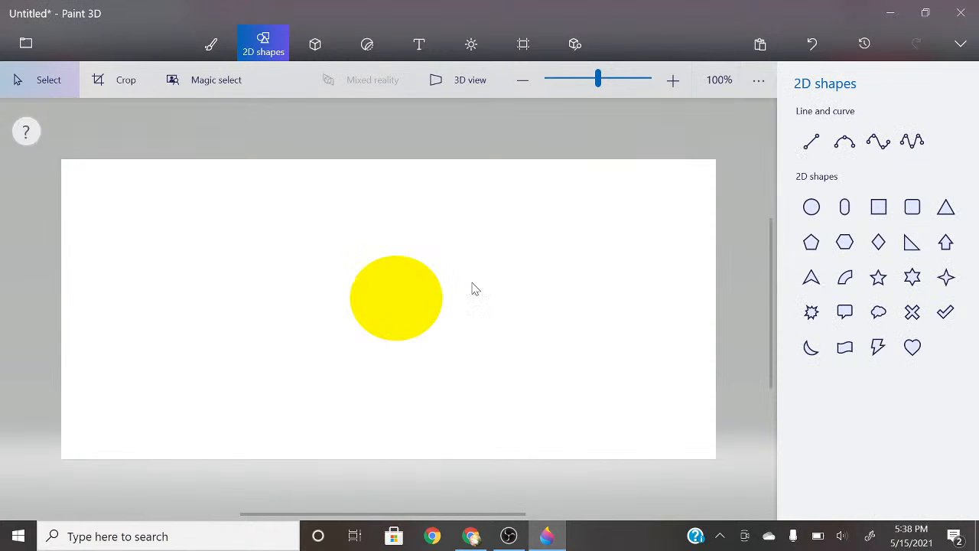
pyautogui.click(218, 43)
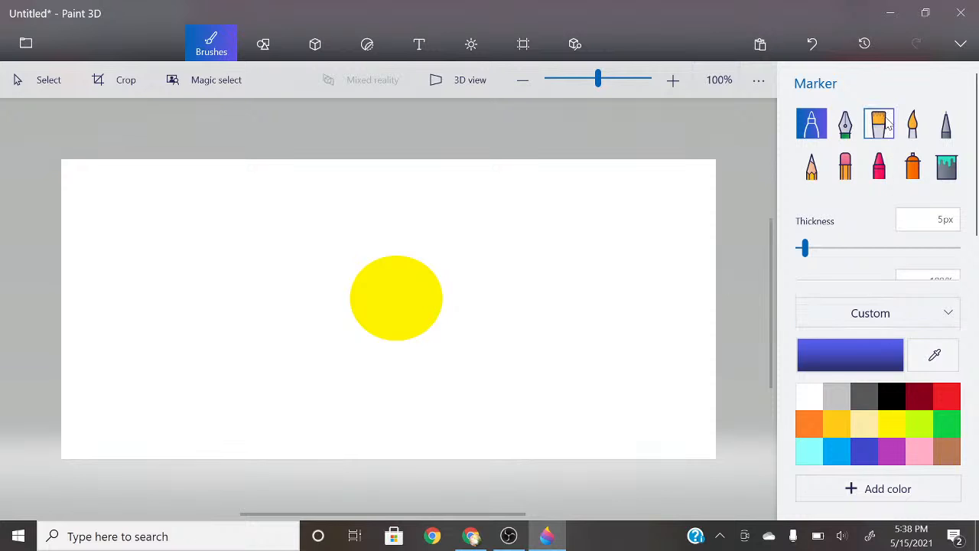
pyautogui.click(909, 175)
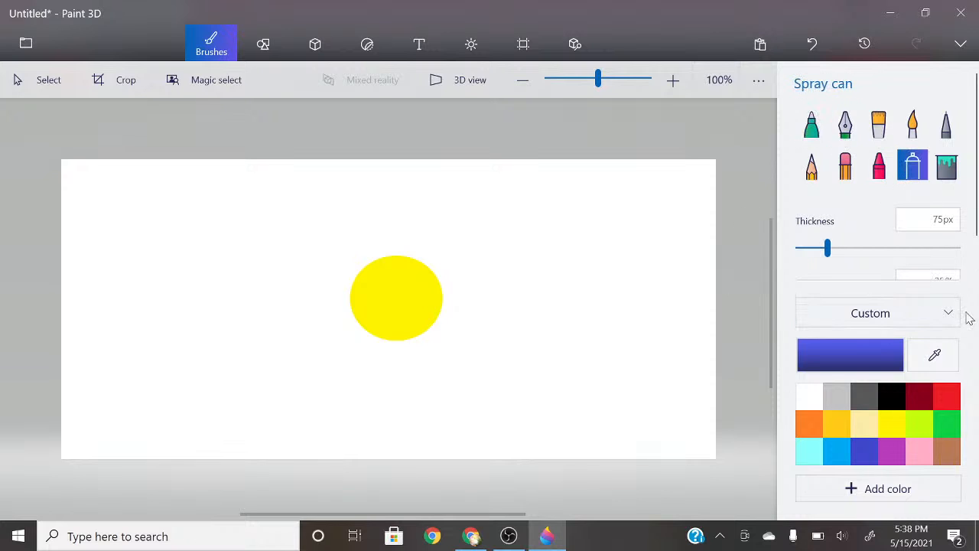
pyautogui.click(892, 394)
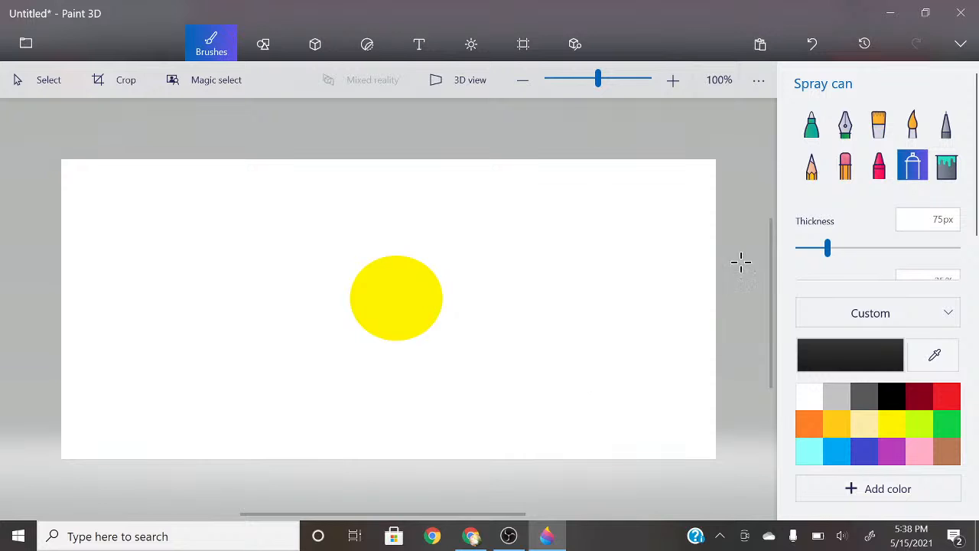
pyautogui.moveTo(831, 260)
pyautogui.mouseDown()
pyautogui.moveTo(803, 258)
pyautogui.moveTo(820, 272)
pyautogui.moveTo(811, 267)
pyautogui.mouseUp()
pyautogui.scroll(-1, 811, 256)
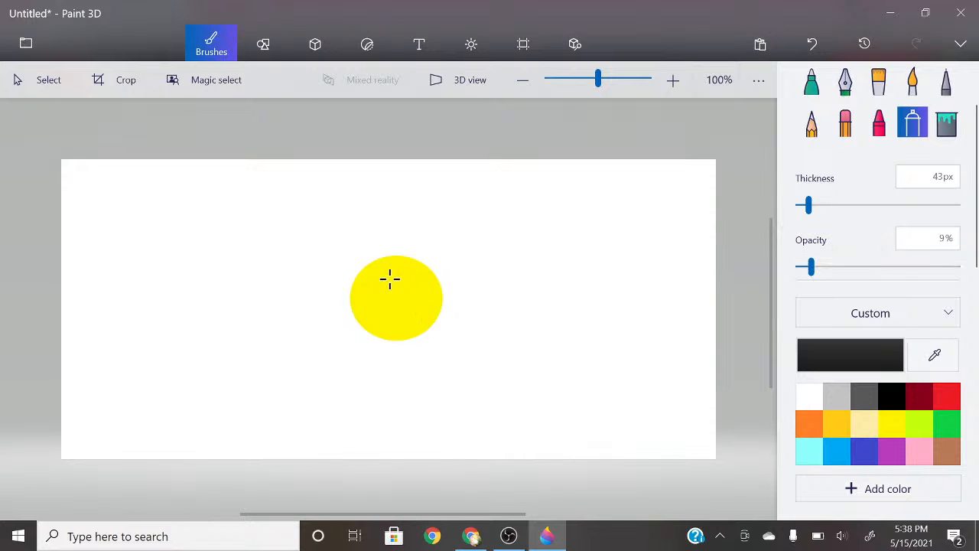
# Step: Try spraying faint black shading over the yellow circle and undo all the spray strokes
pyautogui.moveTo(390, 279); pyautogui.dragTo(449, 267)
pyautogui.moveTo(398, 295)
pyautogui.mouseDown()
pyautogui.moveTo(451, 313)
pyautogui.moveTo(376, 333)
pyautogui.moveTo(362, 272)
pyautogui.moveTo(419, 292)
pyautogui.moveTo(396, 317)
pyautogui.moveTo(405, 334)
pyautogui.moveTo(384, 325)
pyautogui.moveTo(390, 276)
pyautogui.moveTo(403, 267)
pyautogui.moveTo(426, 323)
pyautogui.moveTo(392, 327)
pyautogui.moveTo(376, 271)
pyautogui.moveTo(405, 273)
pyautogui.mouseUp()
pyautogui.click(814, 44)
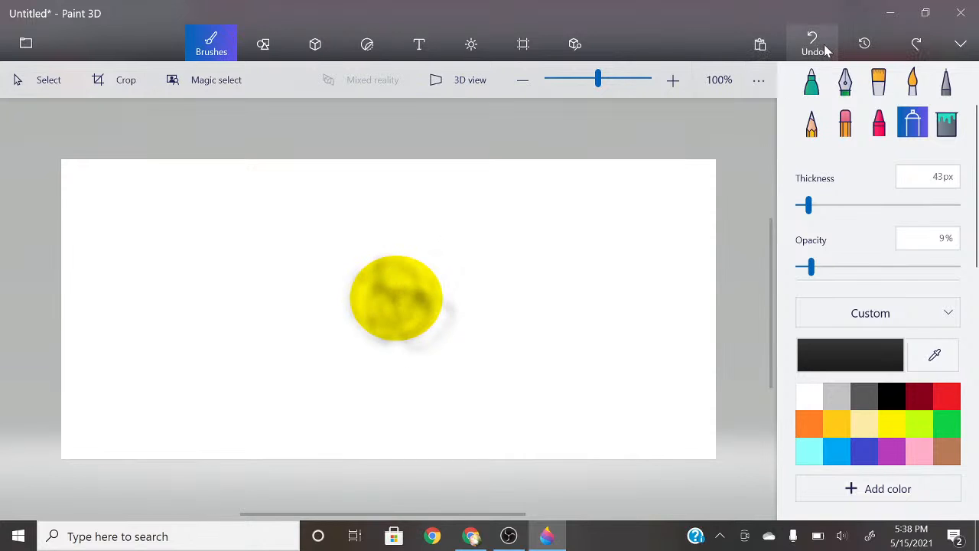
pyautogui.click(814, 45)
pyautogui.click(816, 46)
pyautogui.click(820, 48)
pyautogui.click(825, 49)
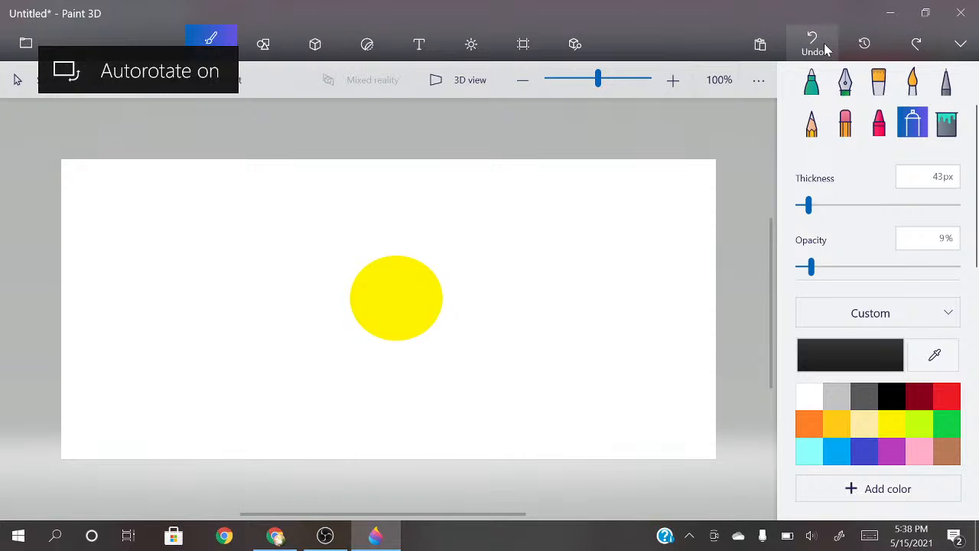
# Step: Check the stream in YouTube Studio and OBS, and return to the Paint 3D drawing
pyautogui.click(275, 535)
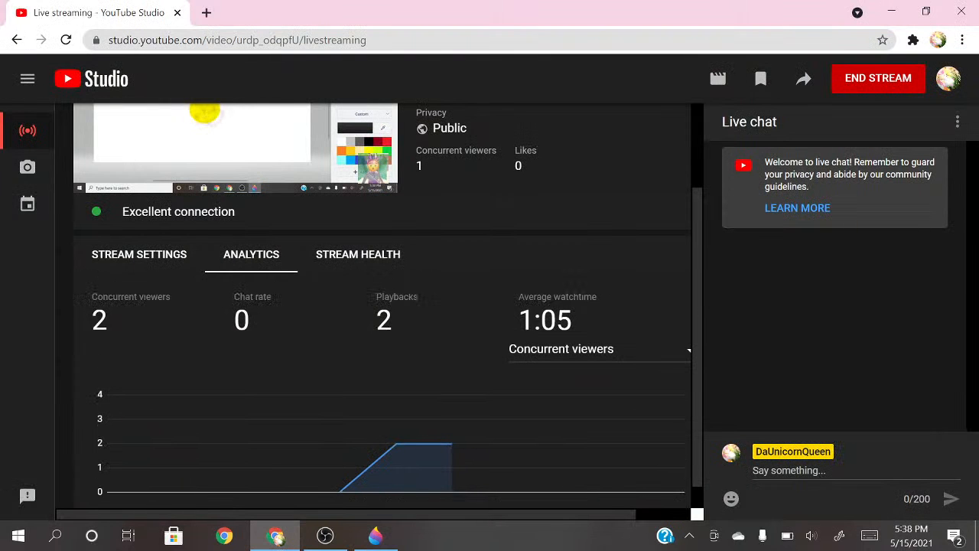
pyautogui.click(325, 536)
pyautogui.click(375, 535)
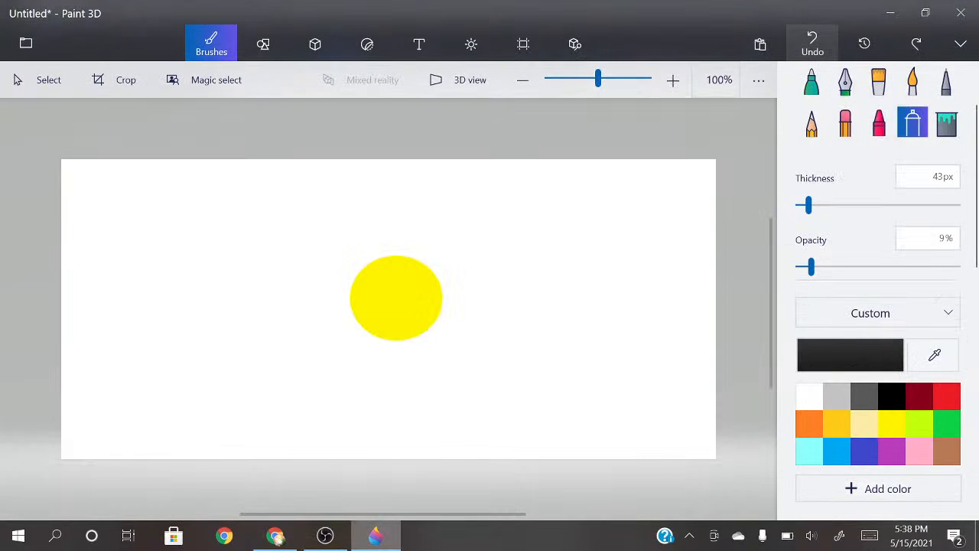
# Step: Spray faint pink petal outlines above and beside the yellow circle, raising the opacity to 27% for the last stroke
pyautogui.click(920, 452)
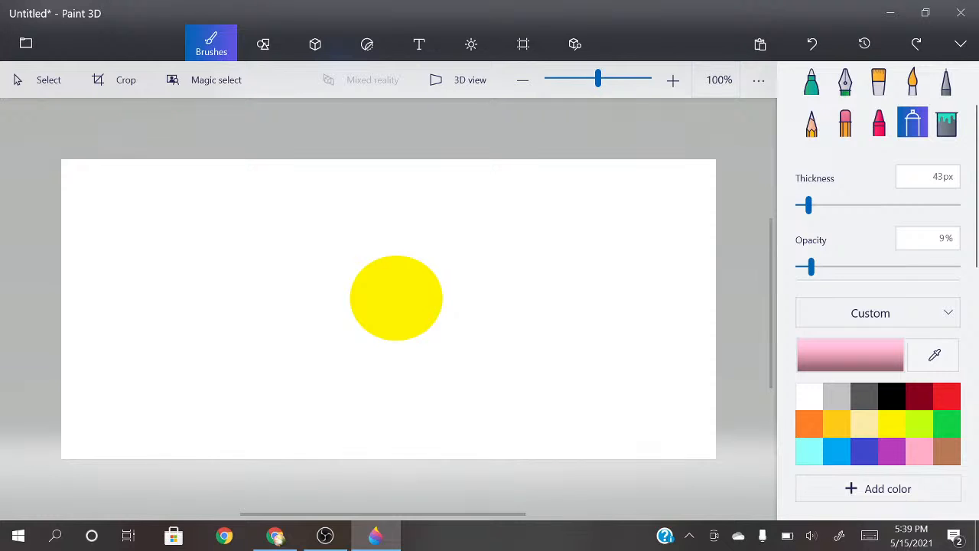
pyautogui.moveTo(364, 244); pyautogui.dragTo(355, 207)
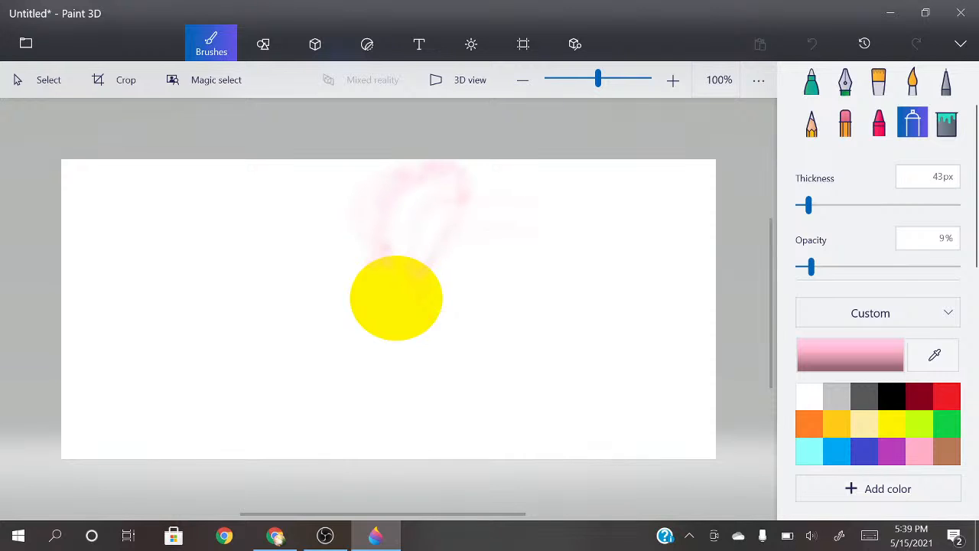
pyautogui.moveTo(451, 247); pyautogui.dragTo(526, 308)
pyautogui.moveTo(811, 266); pyautogui.dragTo(840, 267)
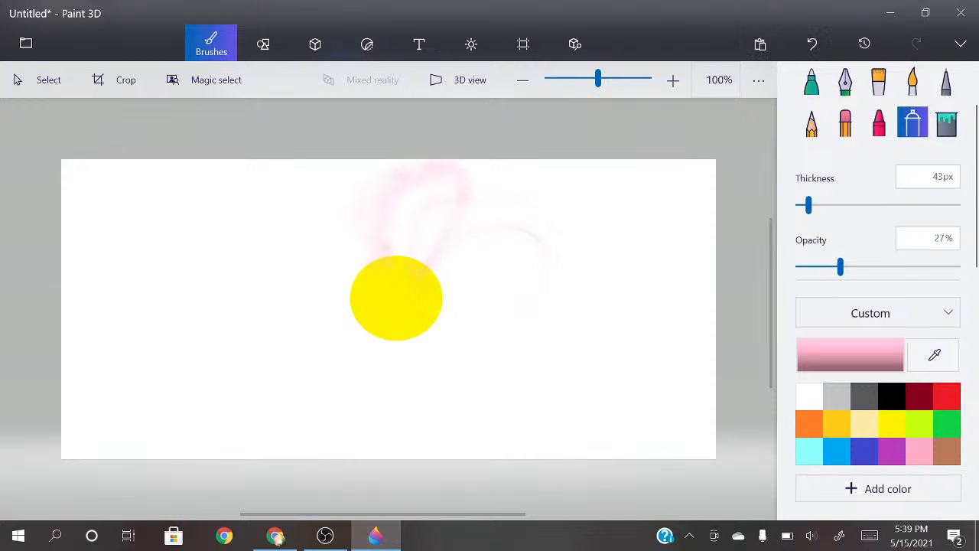
pyautogui.moveTo(389, 253)
pyautogui.mouseDown()
pyautogui.moveTo(394, 220)
pyautogui.moveTo(475, 193)
pyautogui.mouseUp()
# Step: Set the spray can to 77 px thickness and 100% opacity, and paint six full pink petals around the yellow centre
pyautogui.moveTo(809, 205)
pyautogui.mouseDown()
pyautogui.moveTo(902, 205)
pyautogui.moveTo(797, 205)
pyautogui.moveTo(828, 205)
pyautogui.mouseUp()
pyautogui.moveTo(840, 266); pyautogui.dragTo(957, 267)
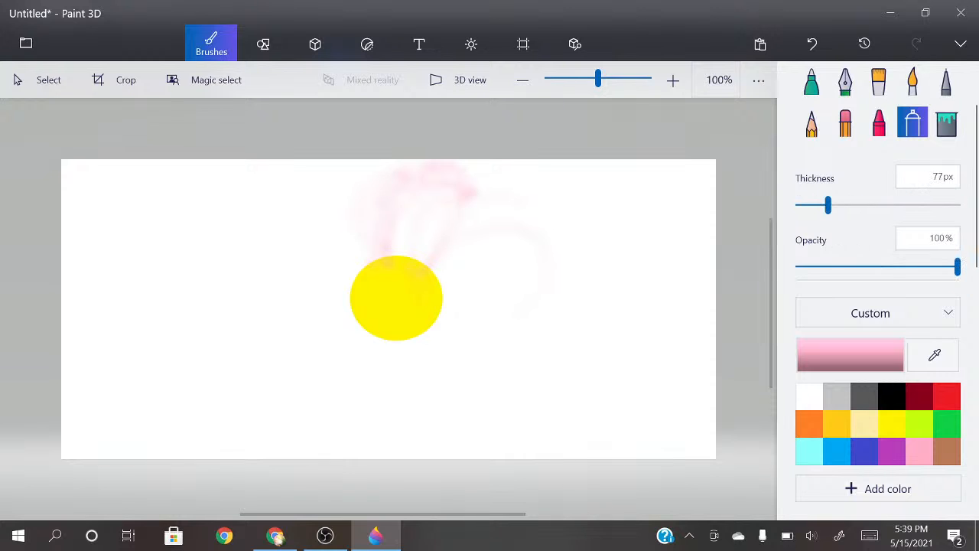
pyautogui.moveTo(391, 245)
pyautogui.mouseDown()
pyautogui.moveTo(478, 218)
pyautogui.moveTo(425, 271)
pyautogui.moveTo(537, 303)
pyautogui.moveTo(445, 306)
pyautogui.moveTo(490, 344)
pyautogui.moveTo(429, 383)
pyautogui.moveTo(420, 330)
pyautogui.moveTo(424, 350)
pyautogui.moveTo(336, 364)
pyautogui.moveTo(364, 321)
pyautogui.moveTo(333, 342)
pyautogui.moveTo(264, 309)
pyautogui.moveTo(349, 263)
pyautogui.moveTo(375, 184)
pyautogui.moveTo(410, 251)
pyautogui.mouseUp()
pyautogui.moveTo(332, 345)
pyautogui.mouseDown()
pyautogui.moveTo(381, 437)
pyautogui.moveTo(413, 337)
pyautogui.mouseUp()
pyautogui.moveTo(459, 413)
pyautogui.mouseDown()
pyautogui.moveTo(497, 344)
pyautogui.moveTo(466, 317)
pyautogui.moveTo(543, 306)
pyautogui.moveTo(490, 234)
pyautogui.moveTo(399, 188)
pyautogui.moveTo(406, 249)
pyautogui.moveTo(340, 178)
pyautogui.moveTo(345, 277)
pyautogui.moveTo(303, 253)
pyautogui.moveTo(309, 333)
pyautogui.moveTo(356, 320)
pyautogui.moveTo(354, 416)
pyautogui.moveTo(497, 341)
pyautogui.mouseUp()
pyautogui.moveTo(463, 310)
pyautogui.mouseDown()
pyautogui.moveTo(501, 322)
pyautogui.moveTo(482, 233)
pyautogui.moveTo(446, 274)
pyautogui.mouseUp()
pyautogui.moveTo(446, 260)
pyautogui.mouseDown()
pyautogui.moveTo(459, 229)
pyautogui.moveTo(419, 166)
pyautogui.mouseUp()
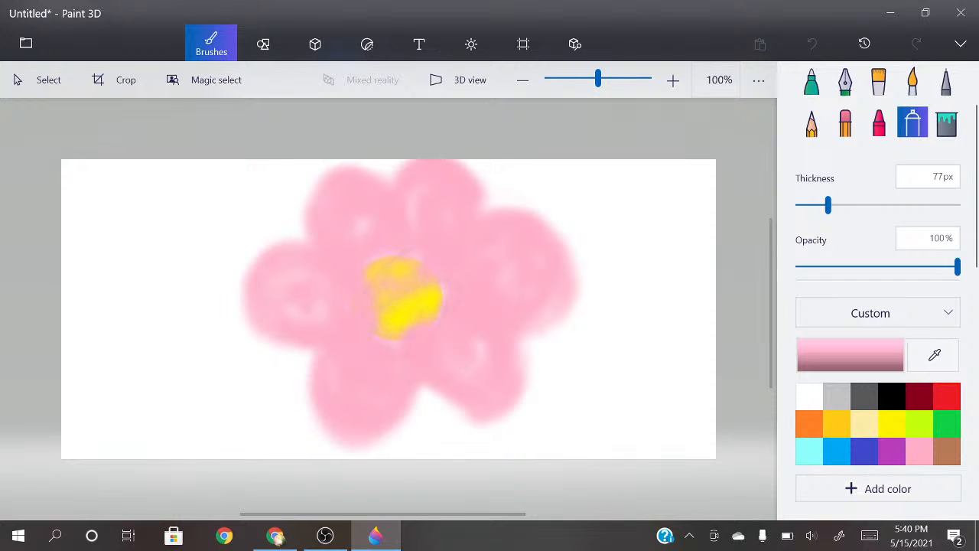
# Step: Check the running stream in OBS and YouTube Studio
pyautogui.click(325, 536)
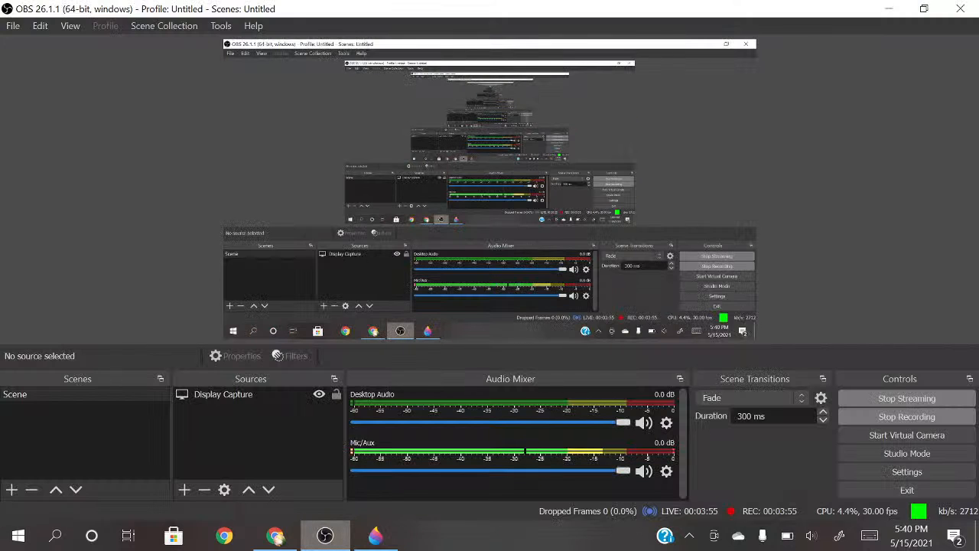
pyautogui.click(274, 535)
pyautogui.scroll(3, 383, 306)
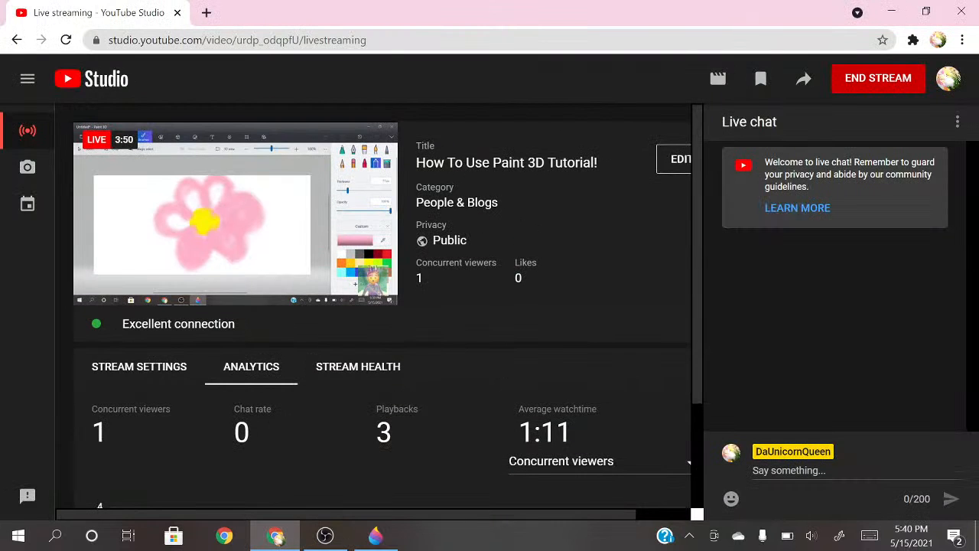
pyautogui.click(206, 12)
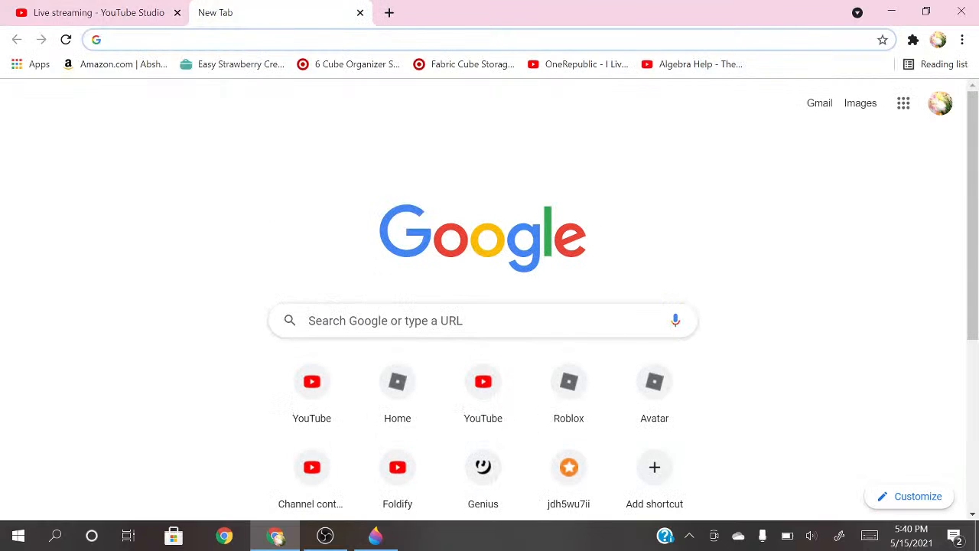
pyautogui.click(115, 64)
pyautogui.click(359, 13)
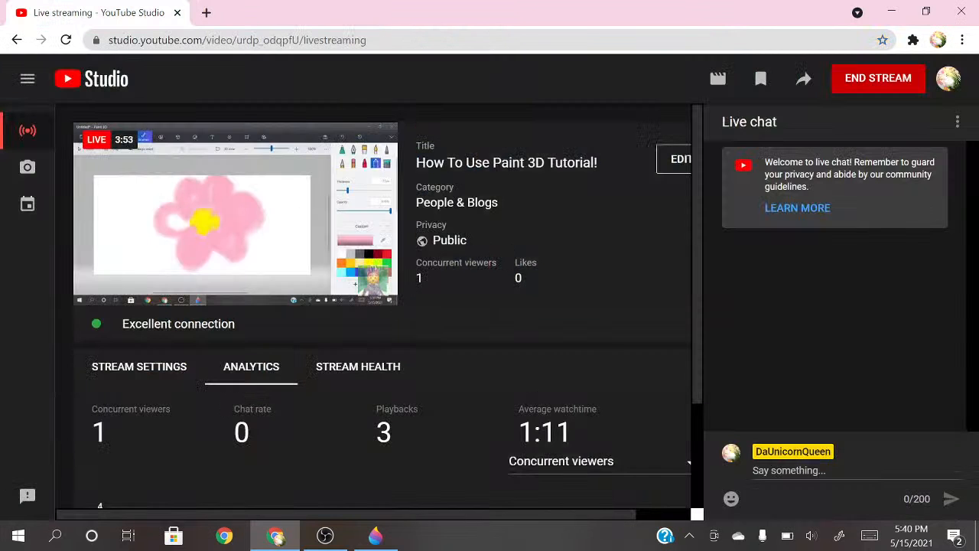
# Step: Open the streamer's own YouTube channel page in a new tab, look over the live listing, and return to YouTube Studio
pyautogui.click(206, 12)
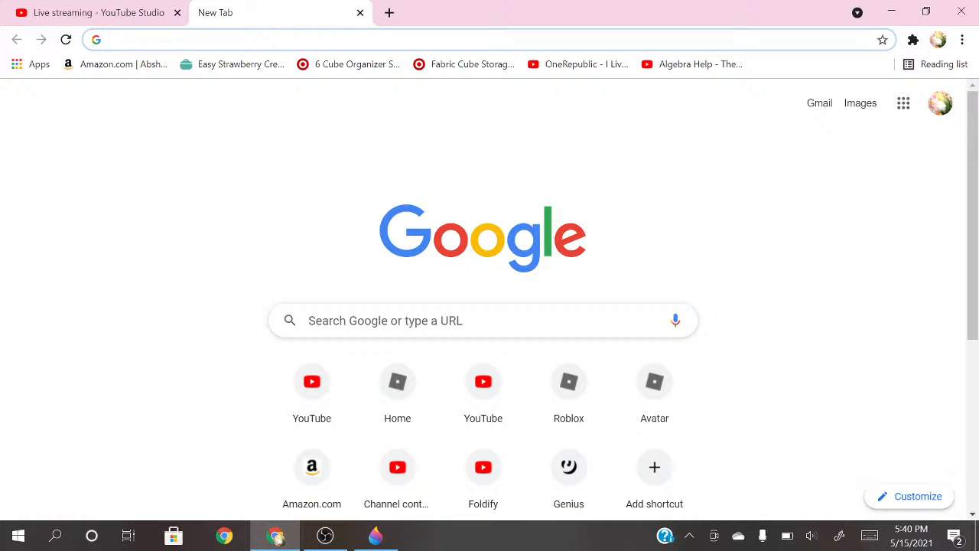
pyautogui.click(312, 387)
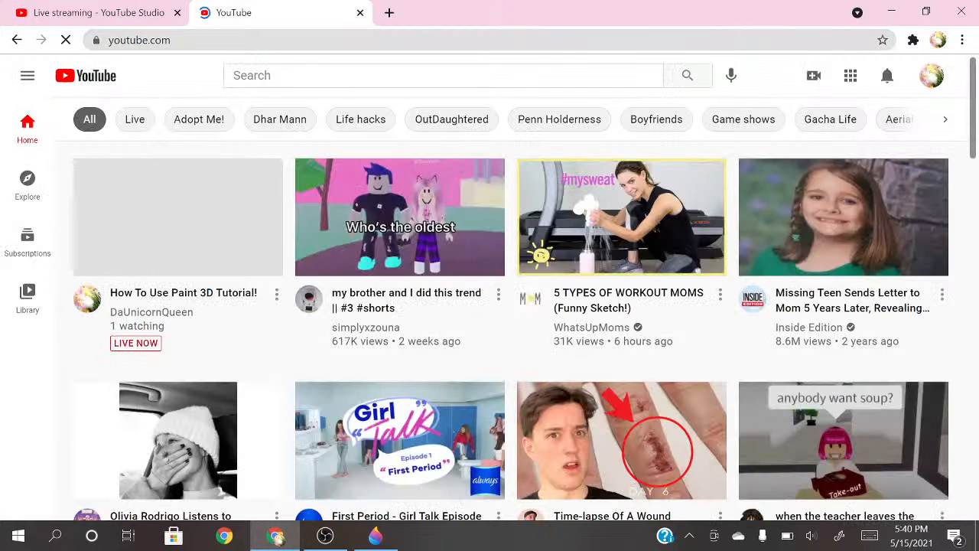
pyautogui.click(931, 75)
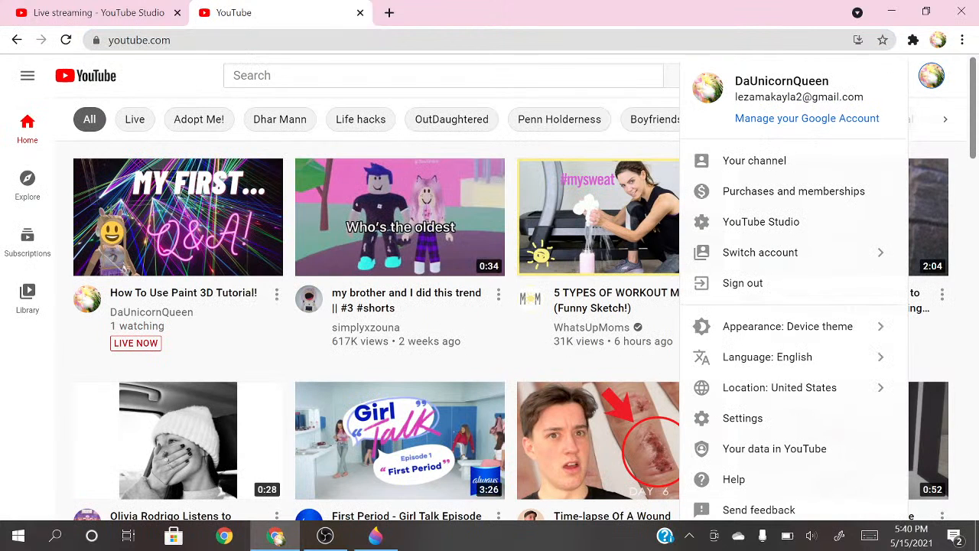
pyautogui.click(754, 161)
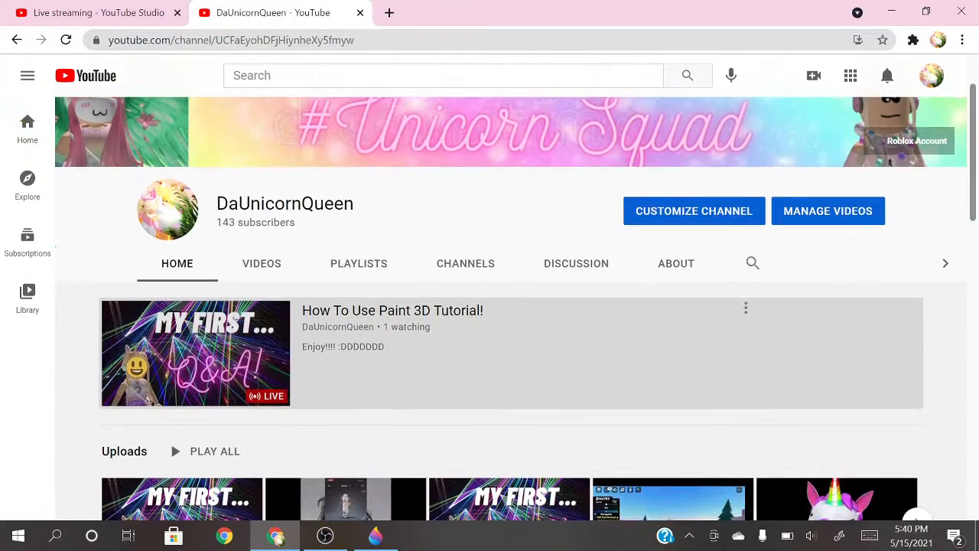
pyautogui.scroll(-2, 490, 306)
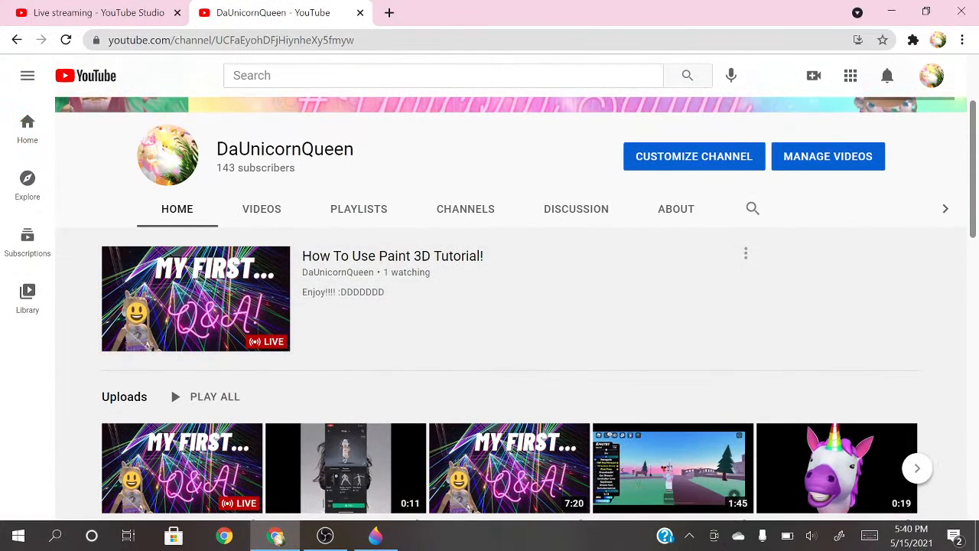
pyautogui.click(97, 12)
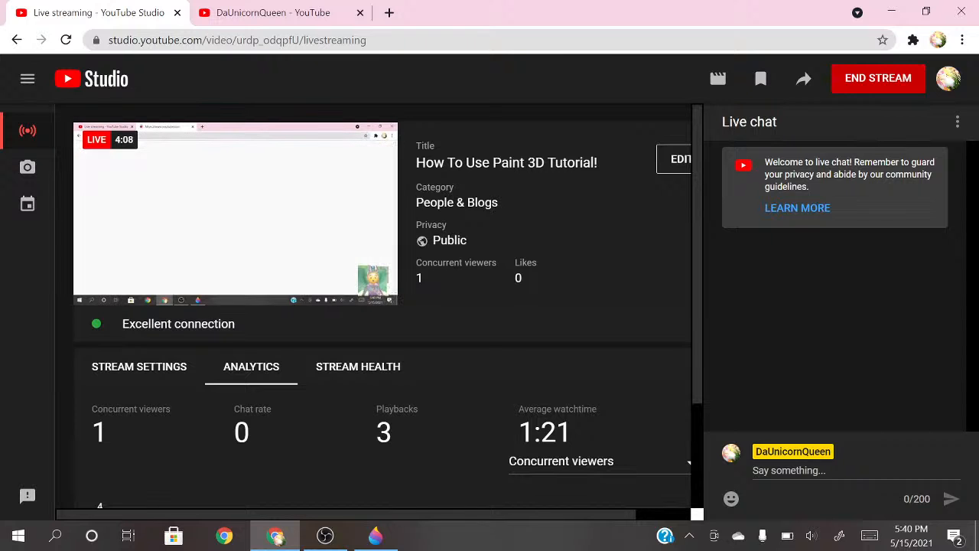
# Step: Switch back to Paint 3D, spray more pink over the petals and respray the flower's centre solid yellow
pyautogui.click(374, 535)
pyautogui.moveTo(467, 341)
pyautogui.mouseDown()
pyautogui.moveTo(481, 402)
pyautogui.moveTo(513, 425)
pyautogui.moveTo(526, 359)
pyautogui.moveTo(505, 417)
pyautogui.moveTo(447, 379)
pyautogui.moveTo(458, 389)
pyautogui.mouseUp()
pyautogui.moveTo(511, 318)
pyautogui.mouseDown()
pyautogui.moveTo(553, 234)
pyautogui.moveTo(540, 216)
pyautogui.moveTo(468, 174)
pyautogui.moveTo(346, 177)
pyautogui.moveTo(328, 201)
pyautogui.mouseUp()
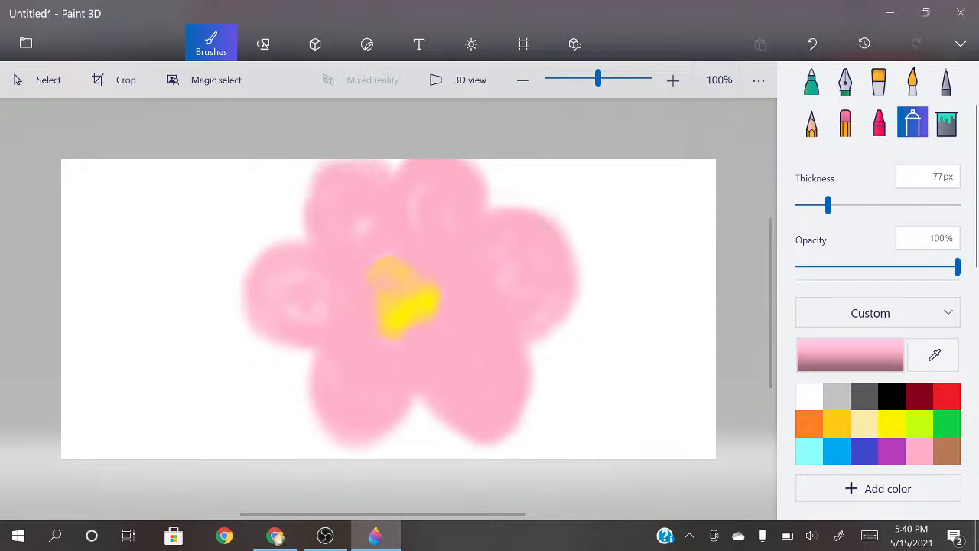
pyautogui.moveTo(304, 249); pyautogui.dragTo(297, 243)
pyautogui.moveTo(327, 357); pyautogui.dragTo(327, 392)
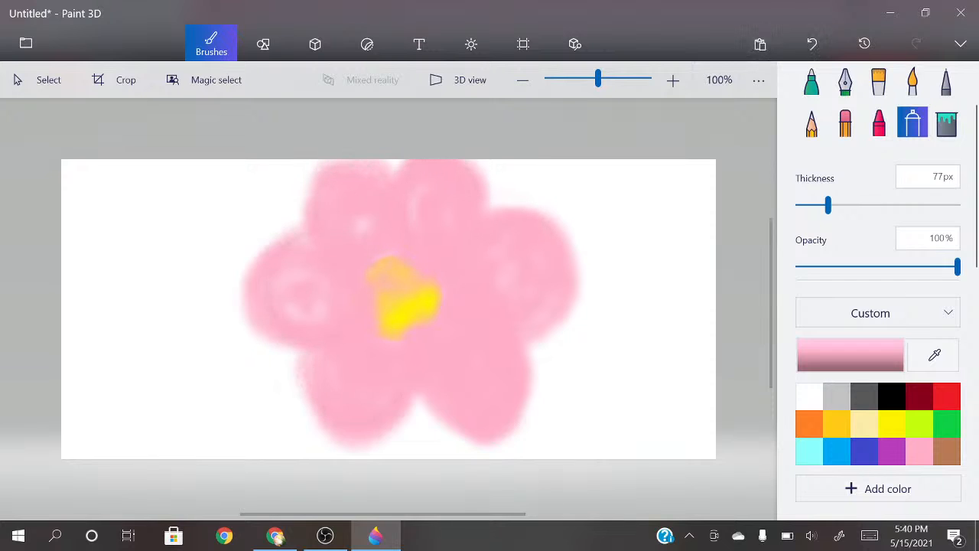
pyautogui.moveTo(438, 381); pyautogui.dragTo(474, 361)
pyautogui.click(892, 424)
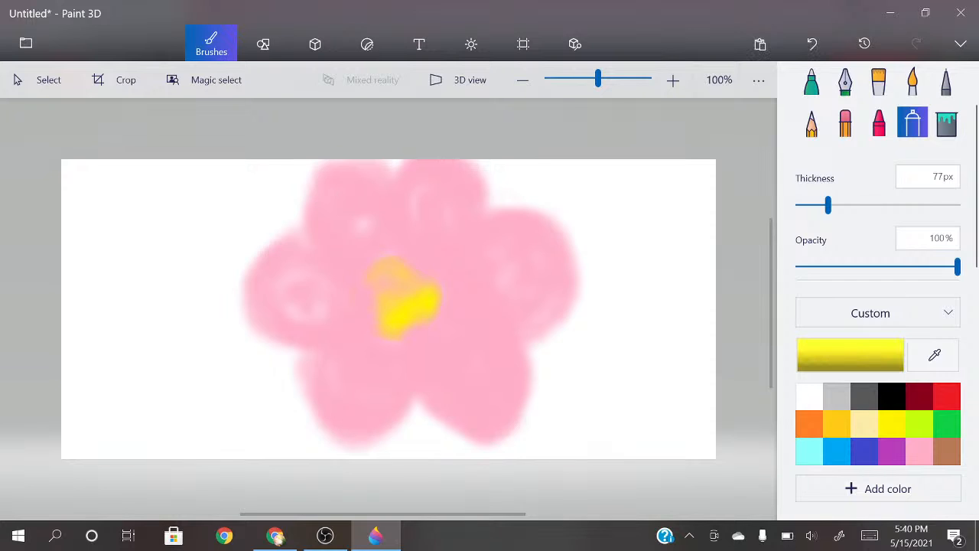
pyautogui.moveTo(375, 322)
pyautogui.mouseDown()
pyautogui.moveTo(420, 281)
pyautogui.moveTo(396, 293)
pyautogui.mouseUp()
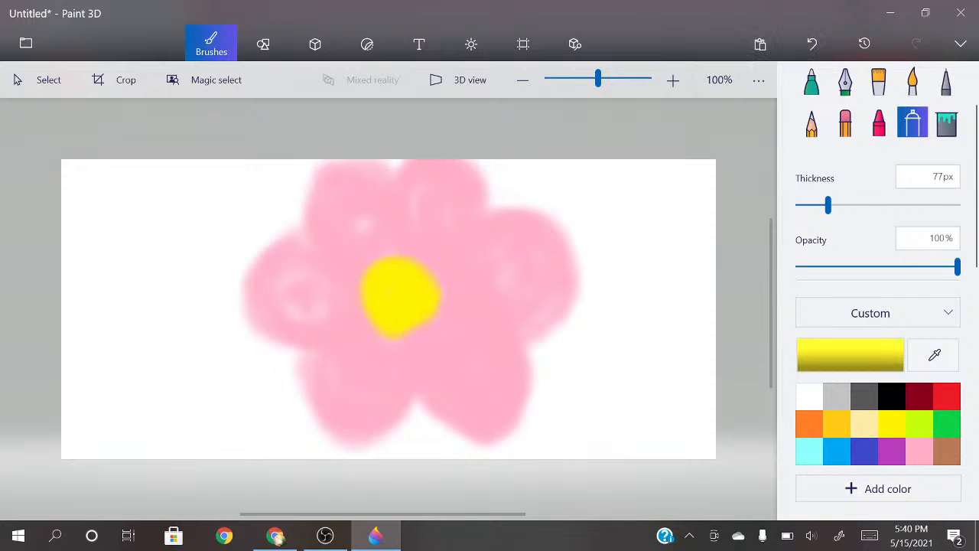
# Step: Outline the outer edges of all six petals in pink with the marker at 5 px thickness
pyautogui.click(812, 82)
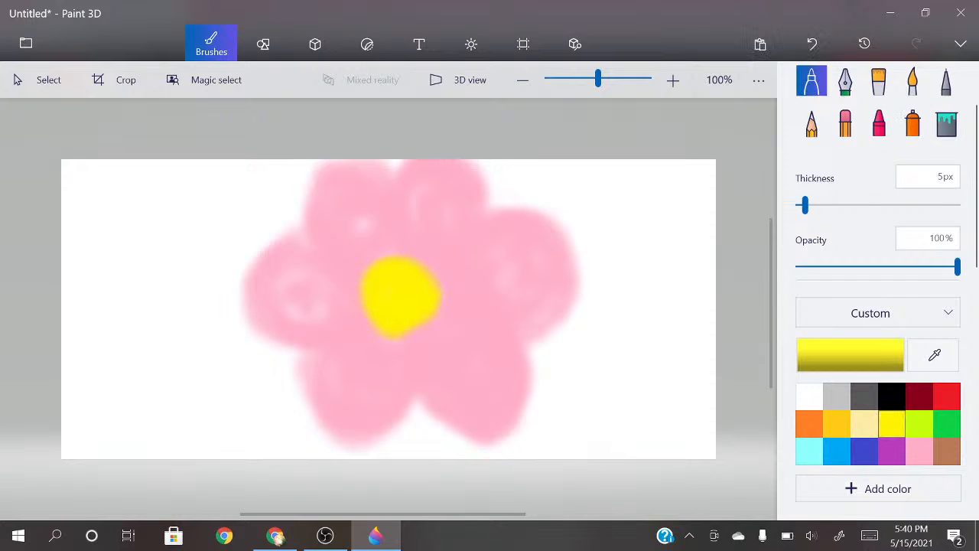
pyautogui.click(920, 451)
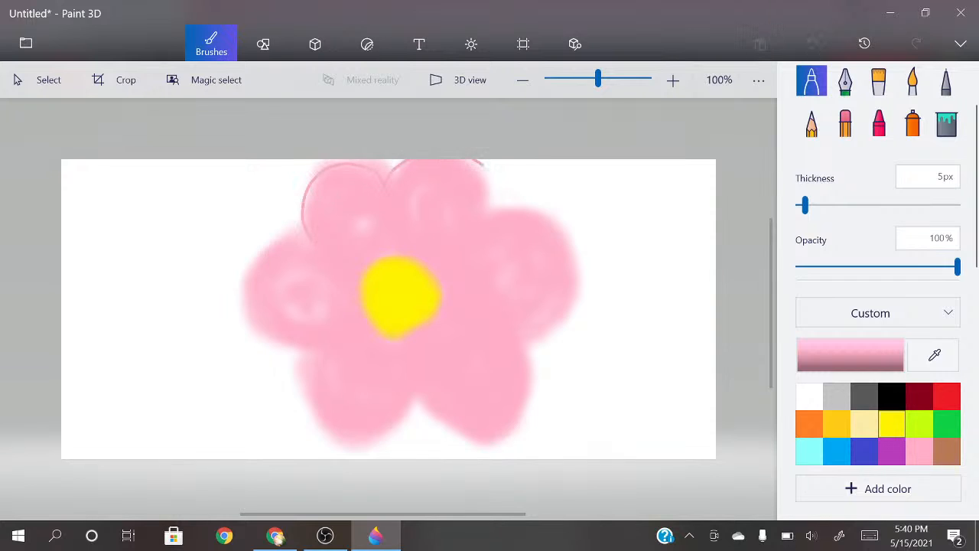
pyautogui.moveTo(482, 163)
pyautogui.mouseDown()
pyautogui.moveTo(496, 201)
pyautogui.moveTo(542, 218)
pyautogui.moveTo(574, 279)
pyautogui.moveTo(524, 348)
pyautogui.mouseUp()
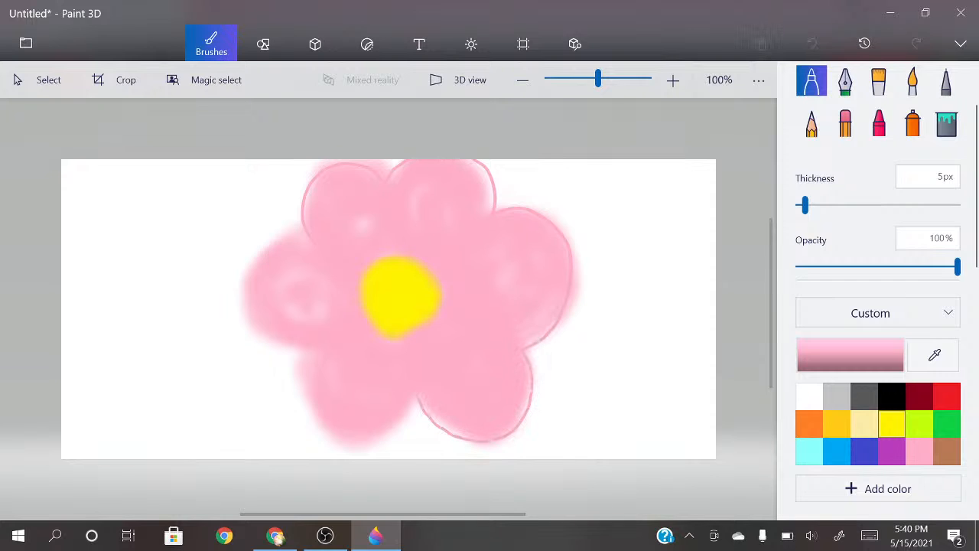
pyautogui.moveTo(370, 437)
pyautogui.mouseDown()
pyautogui.moveTo(297, 375)
pyautogui.moveTo(240, 302)
pyautogui.moveTo(280, 245)
pyautogui.mouseUp()
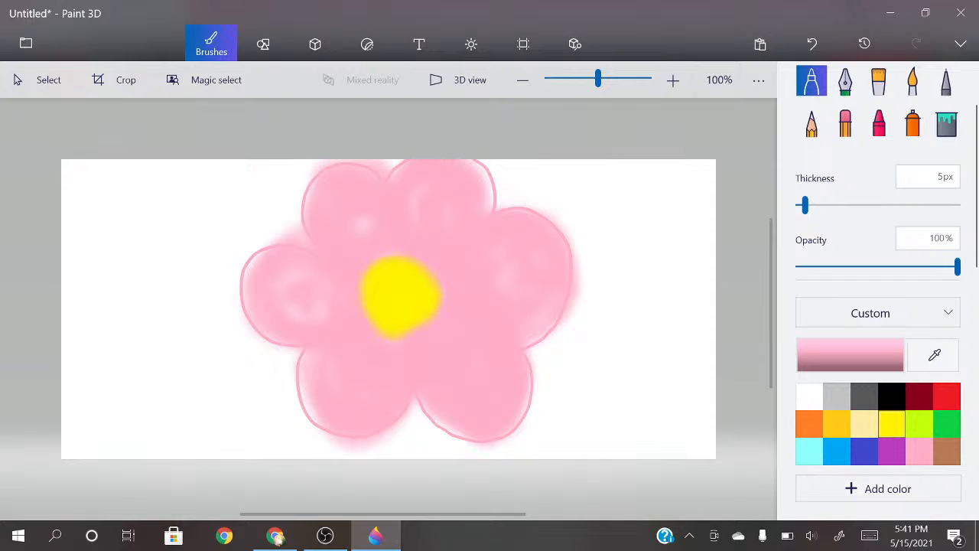
# Step: Try erasing the pink around the yellow centre with the 25 px eraser, and undo the last eraser strokes
pyautogui.click(845, 124)
pyautogui.moveTo(453, 340)
pyautogui.mouseDown()
pyautogui.moveTo(459, 377)
pyautogui.moveTo(431, 358)
pyautogui.moveTo(496, 292)
pyautogui.moveTo(487, 287)
pyautogui.moveTo(393, 353)
pyautogui.moveTo(345, 357)
pyautogui.mouseUp()
pyautogui.moveTo(438, 225)
pyautogui.mouseDown()
pyautogui.moveTo(384, 228)
pyautogui.moveTo(412, 361)
pyautogui.moveTo(376, 239)
pyautogui.moveTo(398, 373)
pyautogui.moveTo(356, 337)
pyautogui.moveTo(383, 218)
pyautogui.moveTo(464, 260)
pyautogui.moveTo(374, 336)
pyautogui.moveTo(451, 302)
pyautogui.moveTo(365, 327)
pyautogui.moveTo(373, 249)
pyautogui.mouseUp()
pyautogui.moveTo(342, 306)
pyautogui.mouseDown()
pyautogui.moveTo(383, 253)
pyautogui.moveTo(407, 250)
pyautogui.moveTo(445, 277)
pyautogui.mouseUp()
pyautogui.moveTo(386, 252); pyautogui.dragTo(448, 360)
pyautogui.moveTo(355, 270)
pyautogui.mouseDown()
pyautogui.moveTo(382, 244)
pyautogui.moveTo(374, 300)
pyautogui.moveTo(398, 330)
pyautogui.moveTo(389, 279)
pyautogui.moveTo(429, 277)
pyautogui.moveTo(398, 260)
pyautogui.moveTo(399, 306)
pyautogui.moveTo(432, 300)
pyautogui.moveTo(385, 301)
pyautogui.mouseUp()
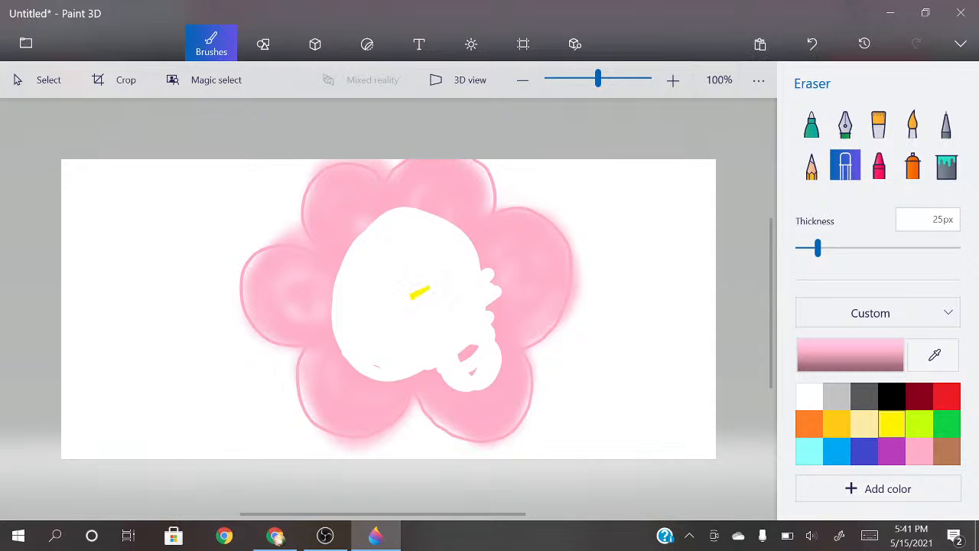
pyautogui.hotkey('ctrl', 'z')
pyautogui.hotkey('ctrl', 'z')
pyautogui.hotkey('ctrl', 'z')
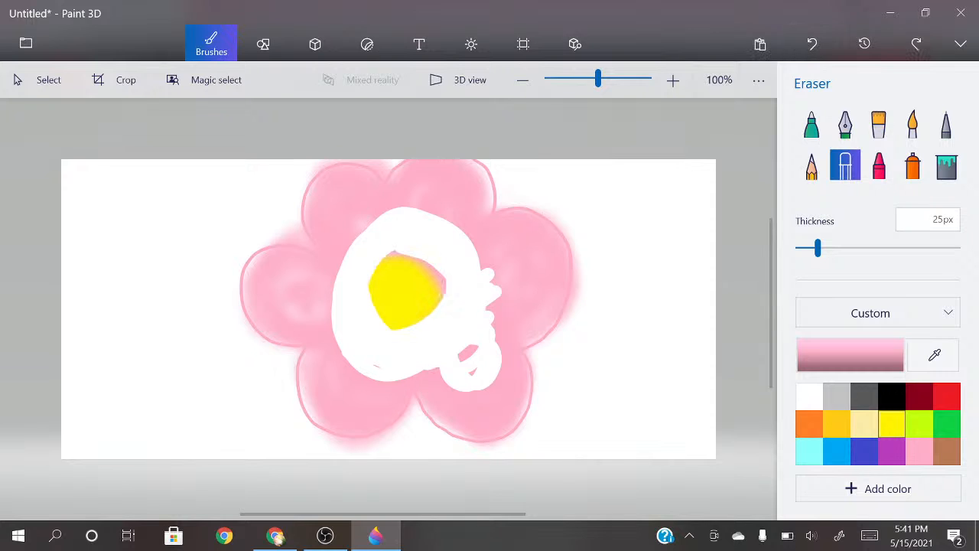
# Step: Try trimming the edge of the yellow centre with the eraser, and undo all the eraser strokes on the flower
pyautogui.moveTo(394, 247)
pyautogui.mouseDown()
pyautogui.moveTo(410, 249)
pyautogui.moveTo(379, 264)
pyautogui.mouseUp()
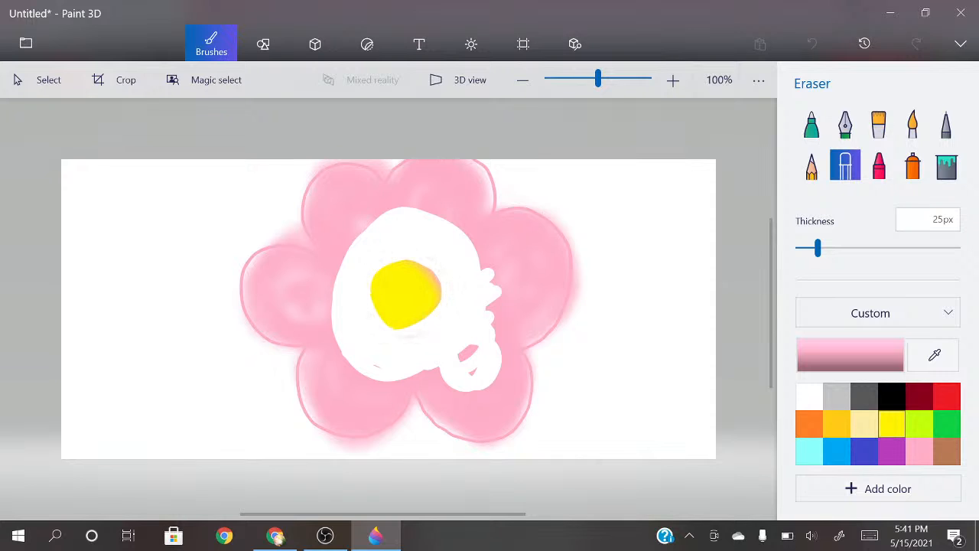
pyautogui.moveTo(436, 307)
pyautogui.mouseDown()
pyautogui.moveTo(434, 275)
pyautogui.moveTo(410, 314)
pyautogui.moveTo(420, 283)
pyautogui.moveTo(382, 298)
pyautogui.moveTo(382, 325)
pyautogui.mouseUp()
pyautogui.click(812, 44)
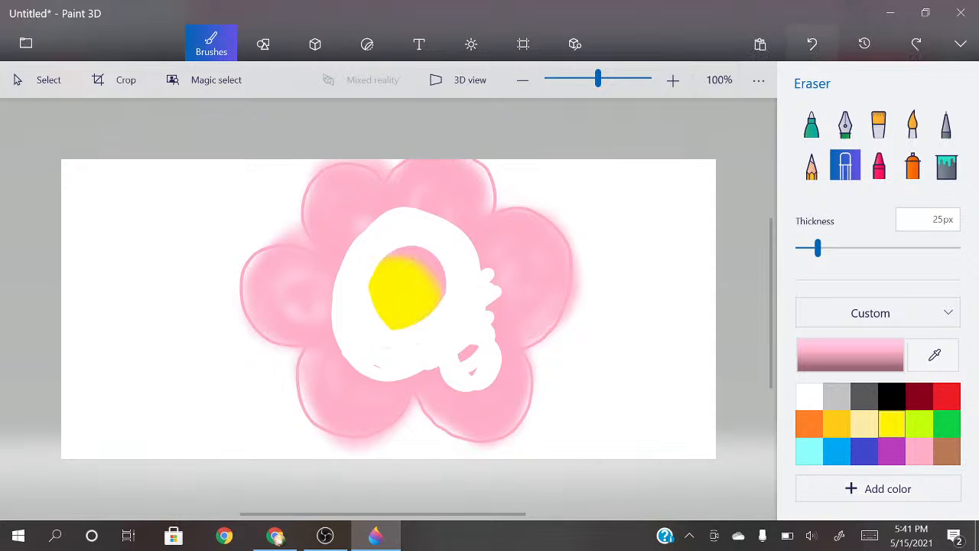
pyautogui.click(812, 44)
pyautogui.moveTo(394, 353)
pyautogui.mouseDown()
pyautogui.moveTo(464, 341)
pyautogui.moveTo(371, 365)
pyautogui.moveTo(489, 327)
pyautogui.moveTo(433, 400)
pyautogui.moveTo(470, 391)
pyautogui.mouseUp()
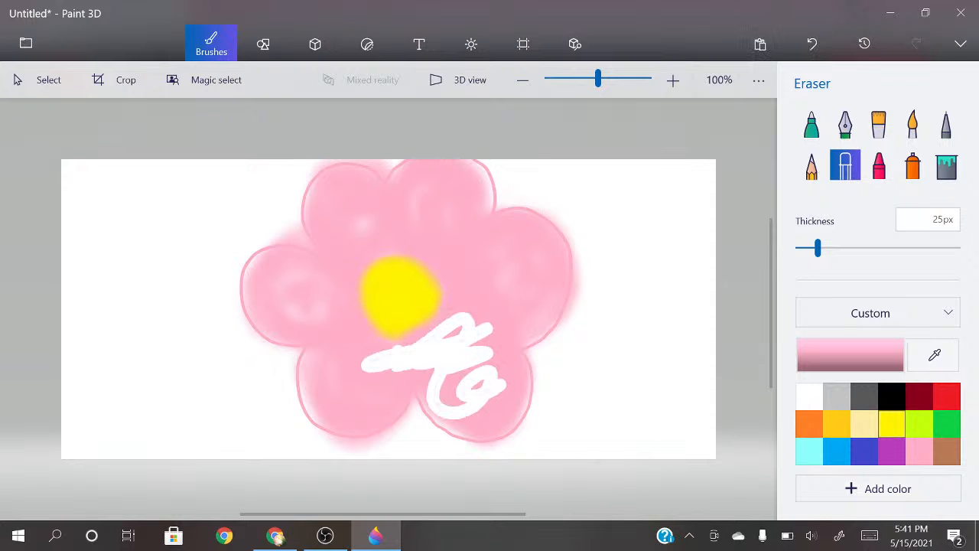
pyautogui.click(812, 44)
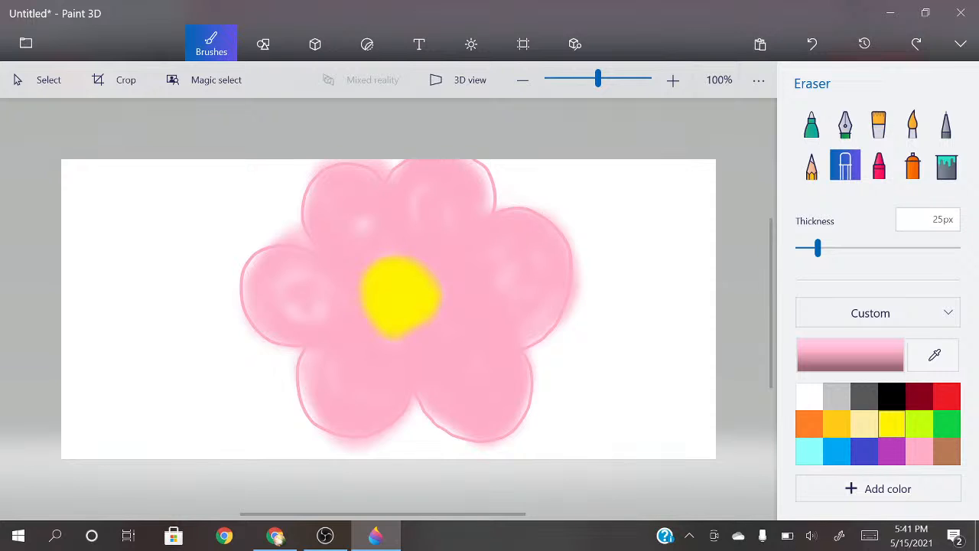
# Step: Erase an oval spot in the leftmost petal and scribble over it in purple with the marker
pyautogui.click(892, 450)
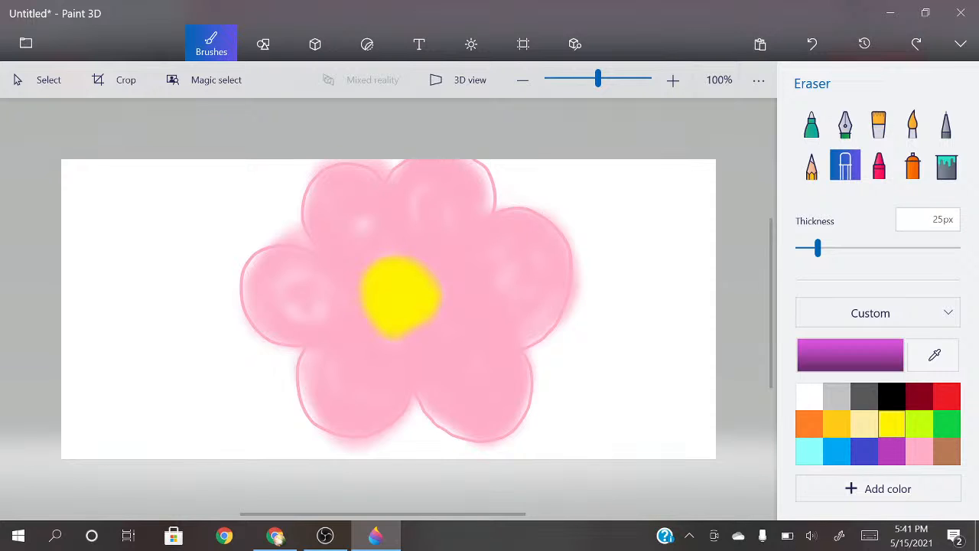
pyautogui.moveTo(315, 295)
pyautogui.mouseDown()
pyautogui.moveTo(298, 295)
pyautogui.moveTo(318, 312)
pyautogui.moveTo(304, 288)
pyautogui.mouseUp()
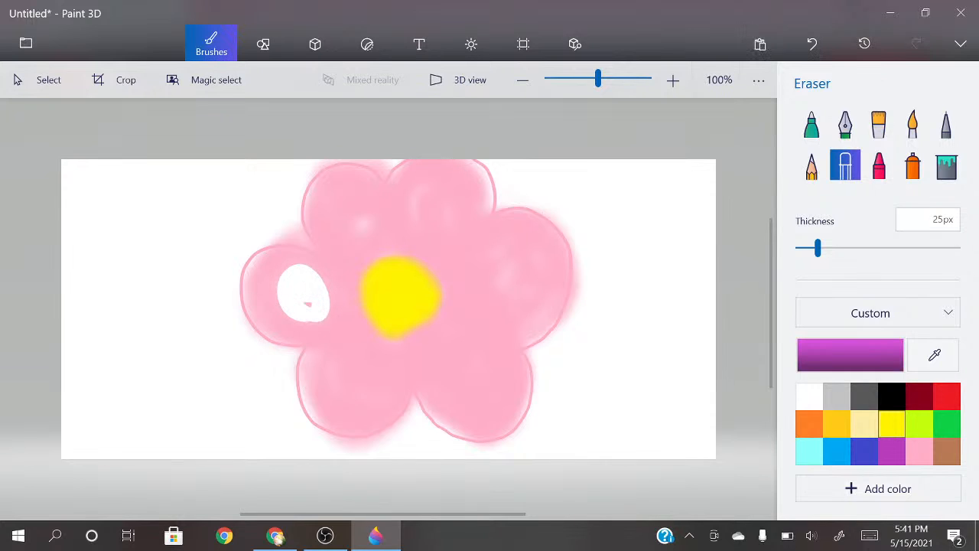
pyautogui.click(845, 123)
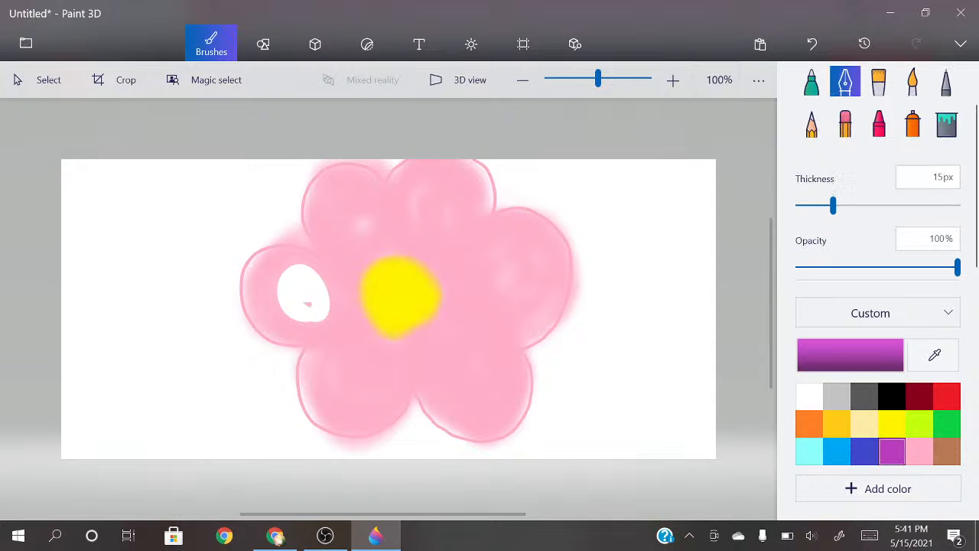
pyautogui.click(811, 81)
pyautogui.moveTo(329, 278)
pyautogui.mouseDown()
pyautogui.moveTo(288, 295)
pyautogui.moveTo(315, 284)
pyautogui.mouseUp()
# Step: Set the marker to 88 px thickness and 71% opacity, and paint all six petals purple
pyautogui.click(930, 205)
pyautogui.moveTo(930, 205); pyautogui.dragTo(938, 205)
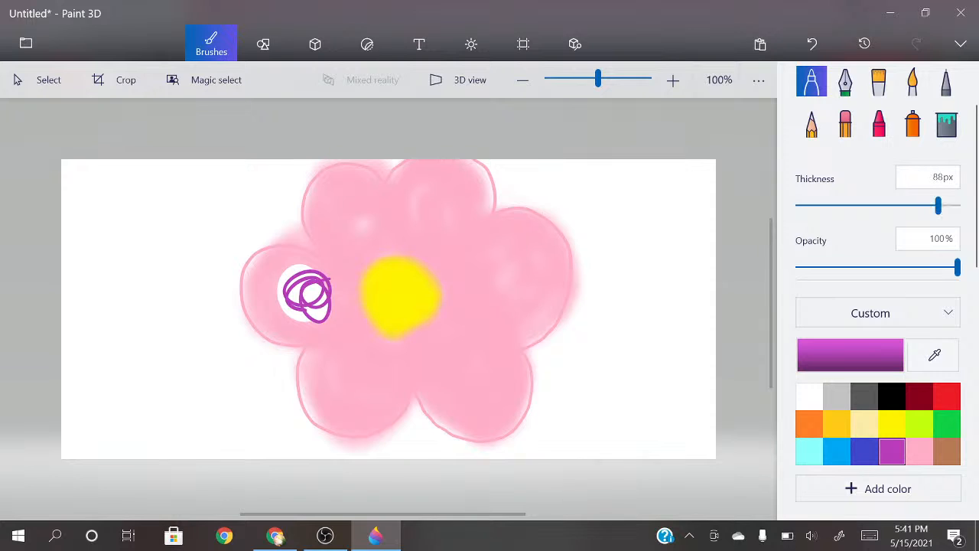
pyautogui.click(911, 267)
pyautogui.moveTo(300, 299)
pyautogui.mouseDown()
pyautogui.moveTo(346, 191)
pyautogui.moveTo(386, 212)
pyautogui.moveTo(356, 211)
pyautogui.moveTo(365, 215)
pyautogui.moveTo(436, 203)
pyautogui.moveTo(440, 218)
pyautogui.moveTo(451, 206)
pyautogui.moveTo(534, 283)
pyautogui.moveTo(513, 268)
pyautogui.moveTo(520, 288)
pyautogui.moveTo(486, 295)
pyautogui.moveTo(512, 329)
pyautogui.moveTo(482, 390)
pyautogui.moveTo(520, 371)
pyautogui.moveTo(451, 378)
pyautogui.moveTo(428, 363)
pyautogui.moveTo(333, 409)
pyautogui.moveTo(356, 355)
pyautogui.moveTo(329, 359)
pyautogui.moveTo(444, 352)
pyautogui.moveTo(528, 249)
pyautogui.mouseUp()
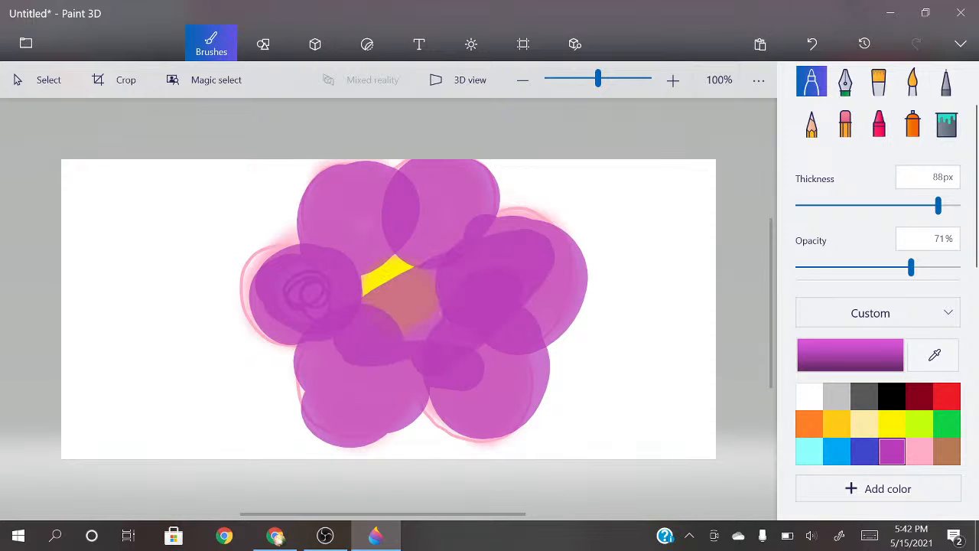
# Step: Erase the whole flower with the eraser at 200 px thickness, and select green as the colour
pyautogui.click(808, 396)
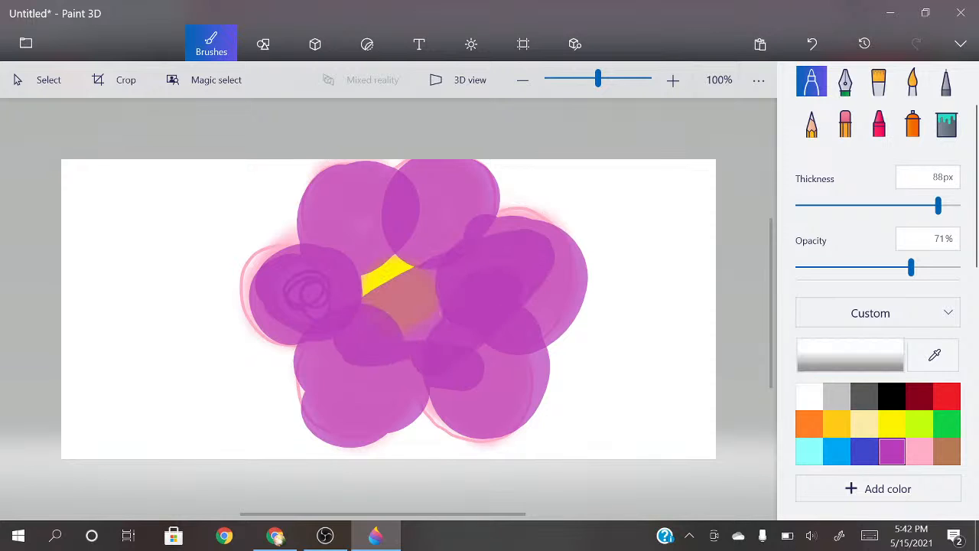
pyautogui.click(846, 122)
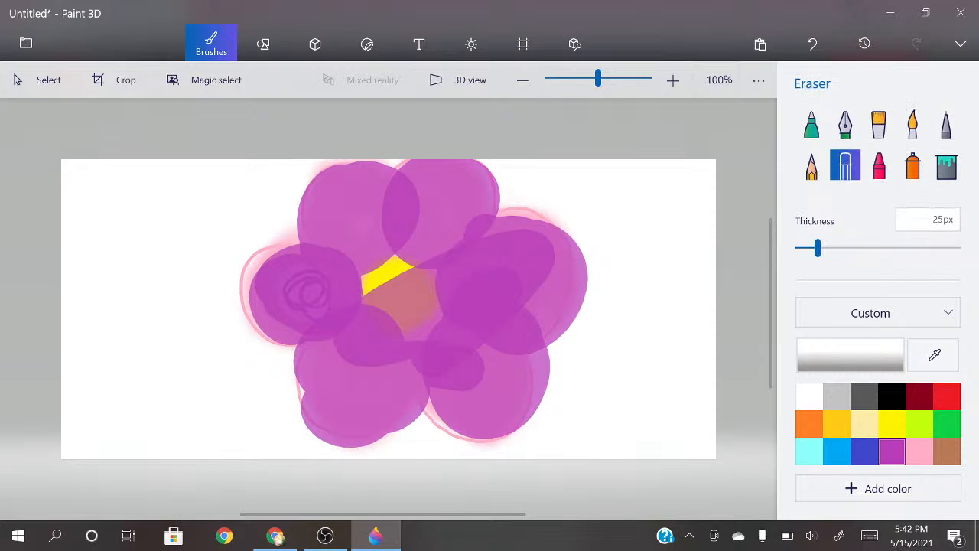
pyautogui.moveTo(817, 247); pyautogui.dragTo(958, 247)
pyautogui.moveTo(392, 355)
pyautogui.mouseDown()
pyautogui.moveTo(506, 310)
pyautogui.moveTo(520, 230)
pyautogui.moveTo(168, 290)
pyautogui.moveTo(552, 382)
pyautogui.moveTo(306, 428)
pyautogui.mouseUp()
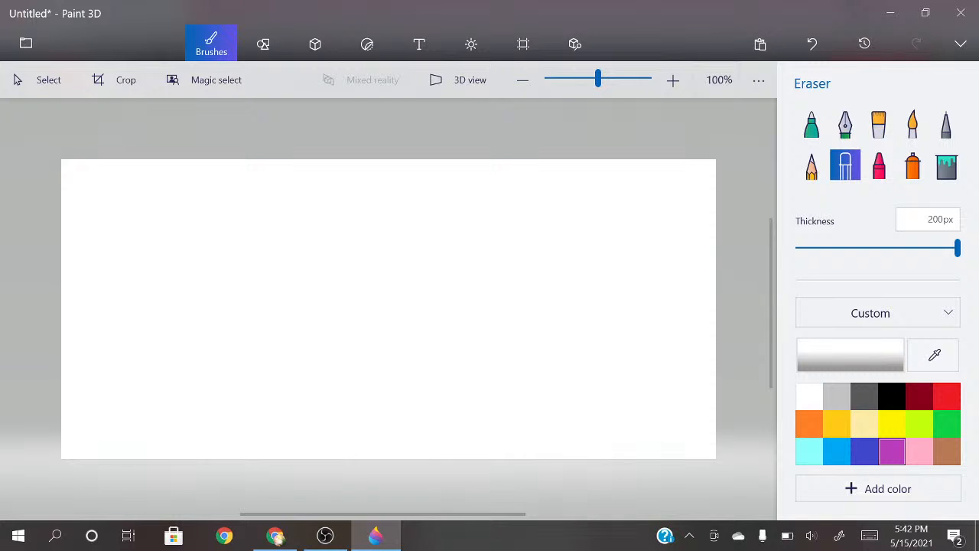
pyautogui.click(947, 423)
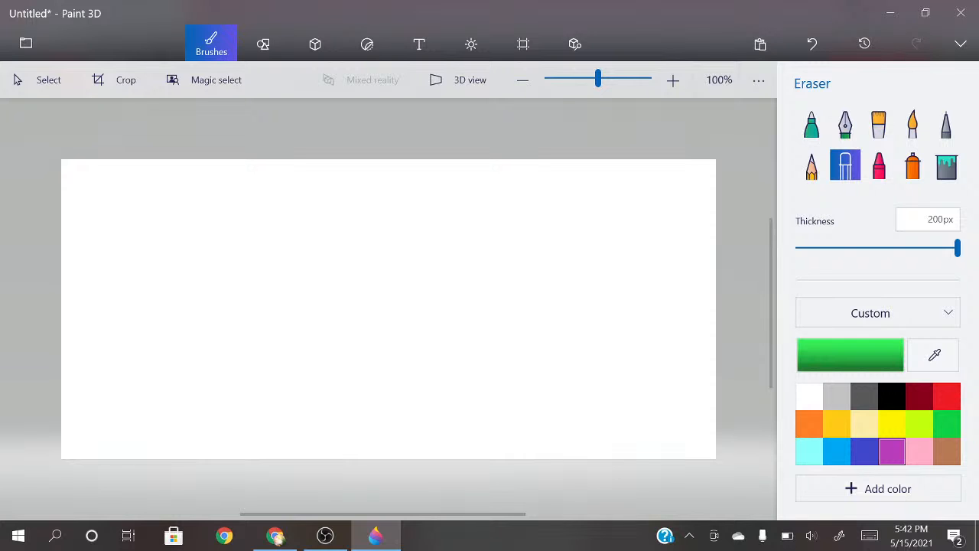
# Step: Check the live stream in YouTube Studio and return to the blank Paint 3D canvas
pyautogui.click(276, 536)
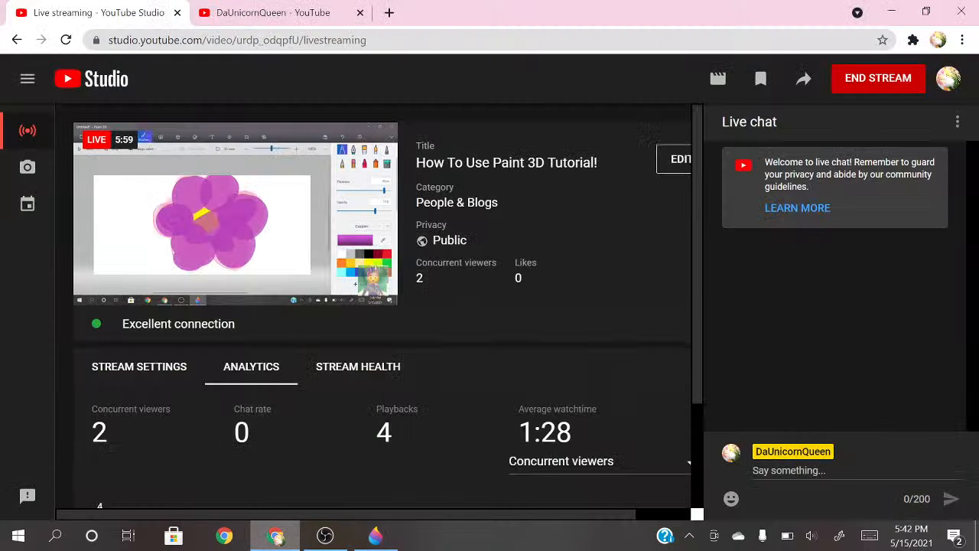
pyautogui.click(375, 536)
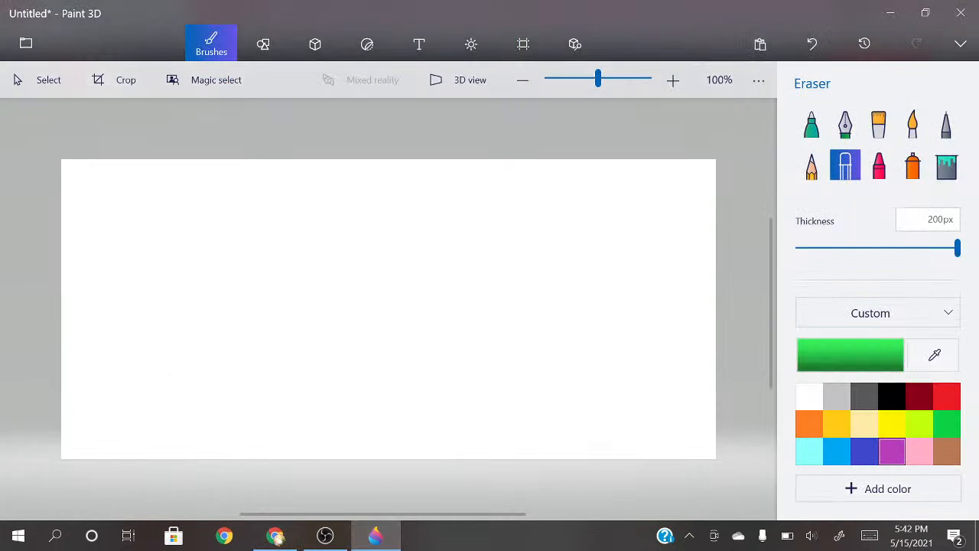
# Step: Spray a rough green band of grass along the canvas's bottom edge with the spray can at 77 px thickness and 100% opacity
pyautogui.click(812, 124)
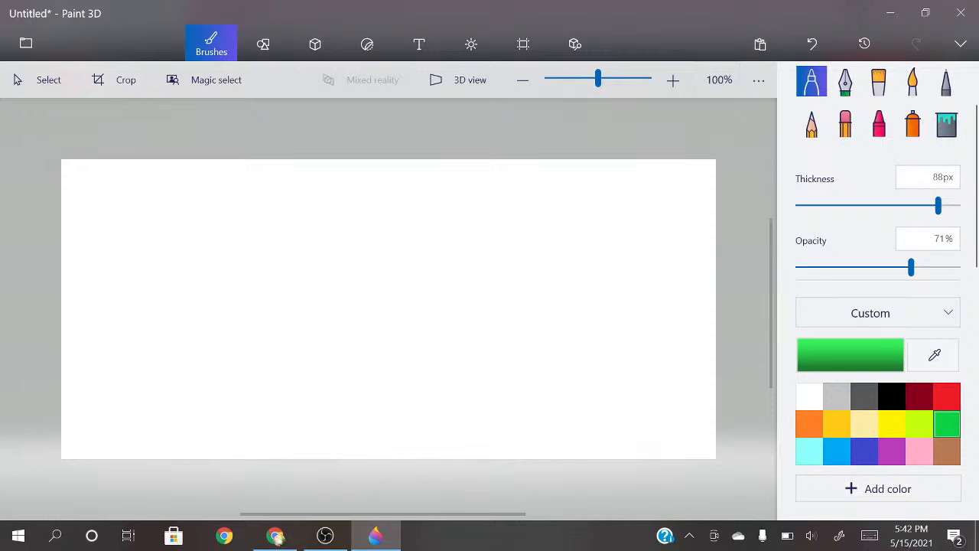
pyautogui.click(879, 81)
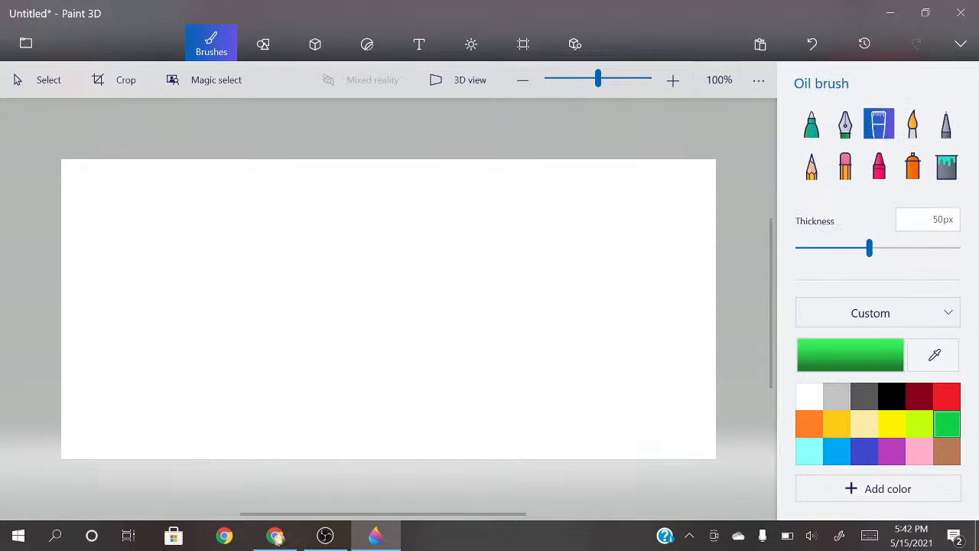
pyautogui.click(913, 124)
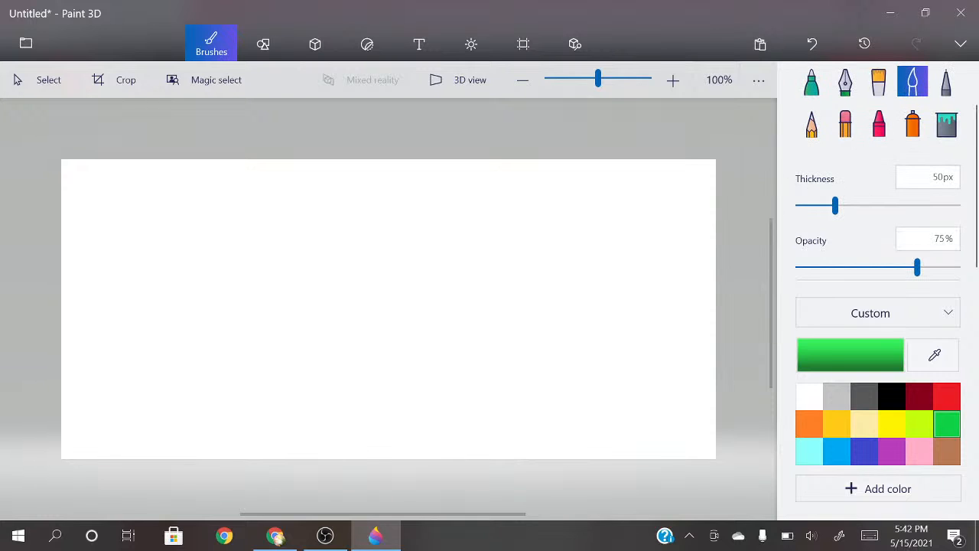
pyautogui.click(913, 125)
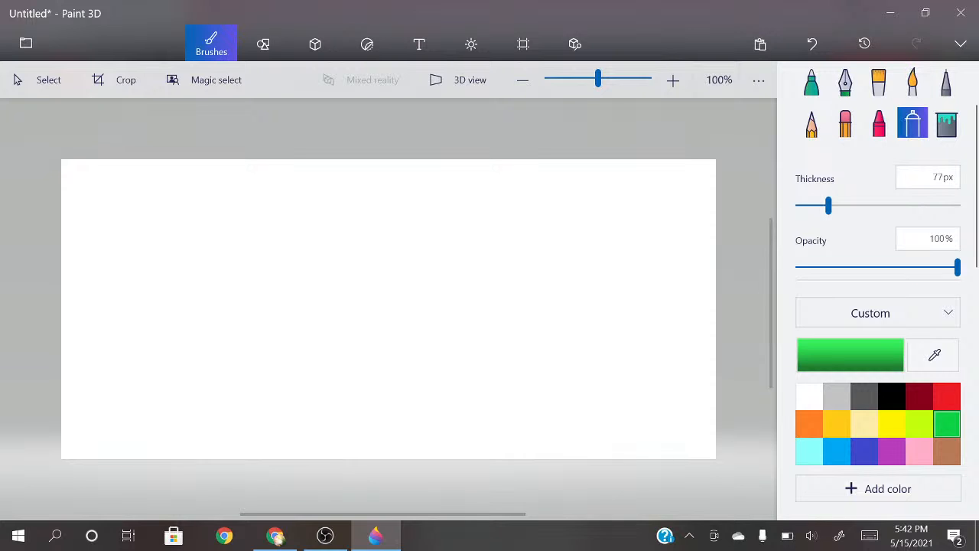
pyautogui.moveTo(73, 440)
pyautogui.mouseDown()
pyautogui.moveTo(153, 421)
pyautogui.moveTo(174, 442)
pyautogui.moveTo(170, 451)
pyautogui.moveTo(119, 450)
pyautogui.moveTo(101, 421)
pyautogui.mouseUp()
pyautogui.moveTo(187, 444)
pyautogui.mouseDown()
pyautogui.moveTo(200, 430)
pyautogui.moveTo(233, 447)
pyautogui.moveTo(275, 442)
pyautogui.moveTo(189, 437)
pyautogui.moveTo(302, 447)
pyautogui.moveTo(321, 432)
pyautogui.moveTo(340, 445)
pyautogui.moveTo(306, 432)
pyautogui.moveTo(400, 428)
pyautogui.moveTo(367, 447)
pyautogui.moveTo(417, 409)
pyautogui.moveTo(394, 428)
pyautogui.moveTo(478, 432)
pyautogui.moveTo(227, 442)
pyautogui.mouseUp()
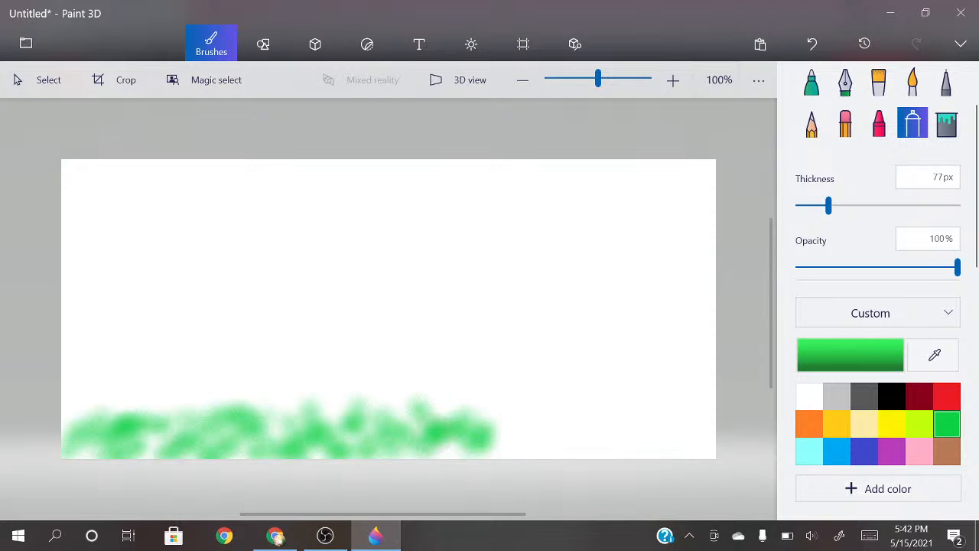
pyautogui.moveTo(478, 433)
pyautogui.mouseDown()
pyautogui.moveTo(601, 429)
pyautogui.moveTo(493, 426)
pyautogui.moveTo(414, 443)
pyautogui.moveTo(700, 433)
pyautogui.moveTo(612, 448)
pyautogui.moveTo(417, 452)
pyautogui.moveTo(226, 435)
pyautogui.mouseUp()
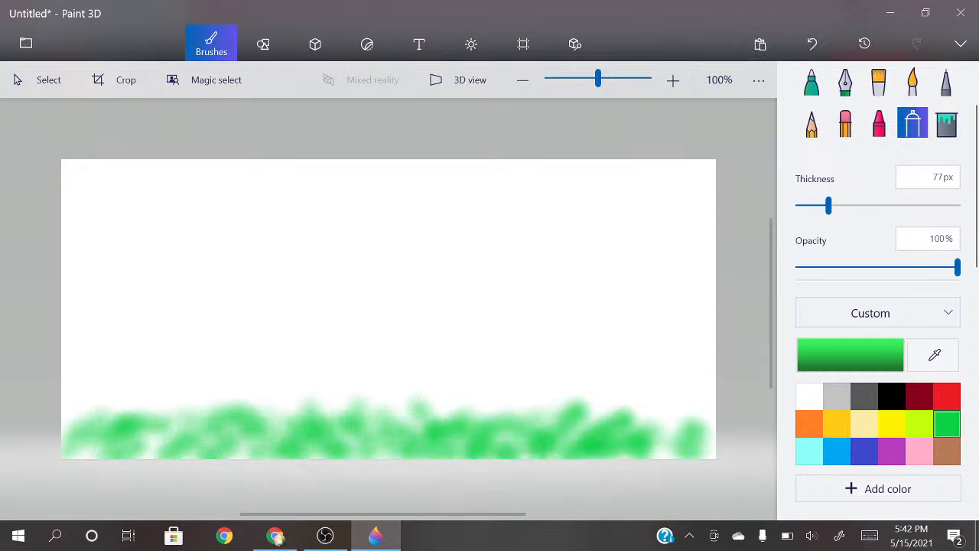
pyautogui.moveTo(700, 424)
pyautogui.mouseDown()
pyautogui.moveTo(685, 432)
pyautogui.moveTo(700, 413)
pyautogui.moveTo(681, 447)
pyautogui.mouseUp()
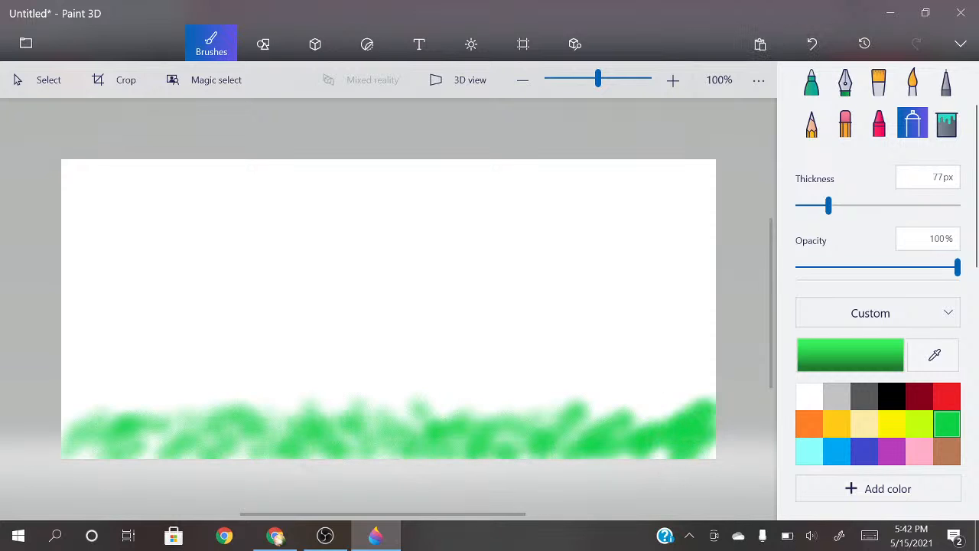
# Step: Spray a bright blue loop in the canvas's upper-left corner and a red ball on the grass, checking the live stream in YouTube Studio
pyautogui.click(837, 451)
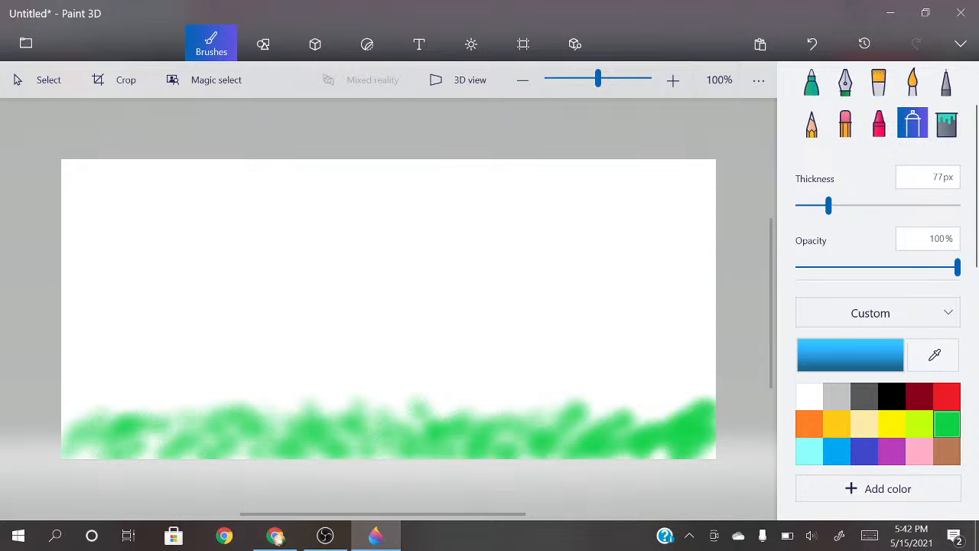
pyautogui.moveTo(99, 232); pyautogui.dragTo(74, 267)
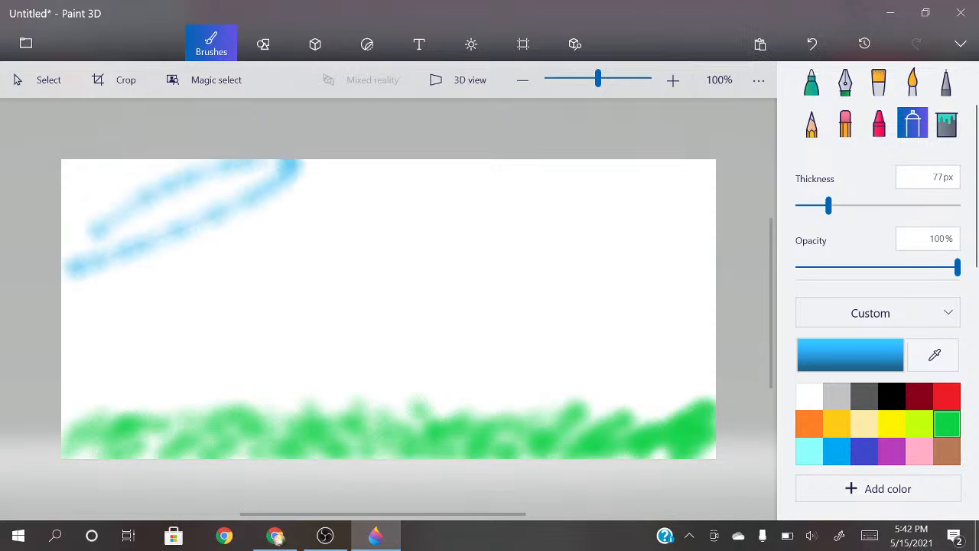
pyautogui.click(947, 396)
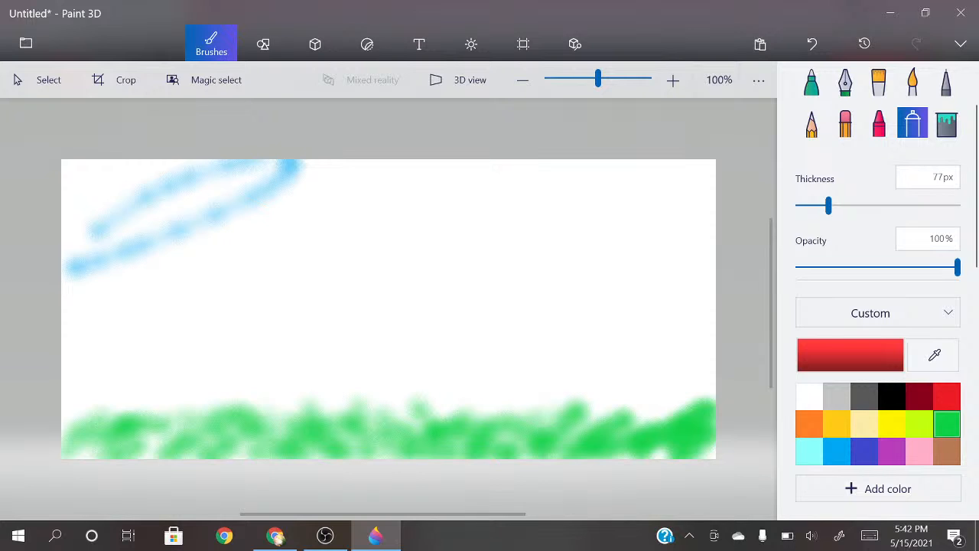
pyautogui.moveTo(348, 396)
pyautogui.mouseDown()
pyautogui.moveTo(458, 348)
pyautogui.moveTo(451, 405)
pyautogui.moveTo(398, 359)
pyautogui.moveTo(448, 371)
pyautogui.mouseUp()
pyautogui.moveTo(398, 387)
pyautogui.mouseDown()
pyautogui.moveTo(440, 378)
pyautogui.moveTo(406, 367)
pyautogui.moveTo(412, 371)
pyautogui.mouseUp()
pyautogui.hotkey('alt', 'Tab')
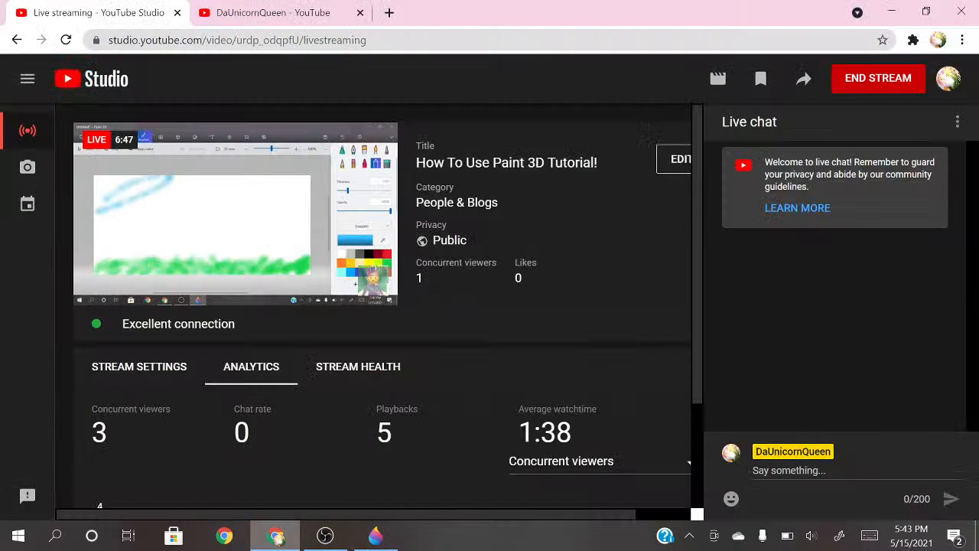
pyautogui.hotkey('alt', 'Tab')
# Step: Spray orange arches over the red ball and cover the surrounding sky in yellow
pyautogui.click(809, 424)
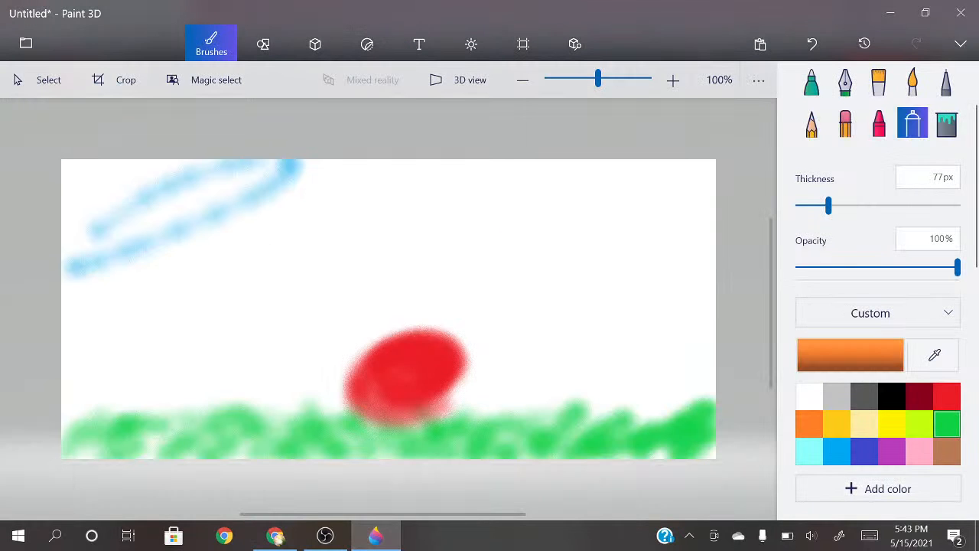
pyautogui.moveTo(359, 398)
pyautogui.mouseDown()
pyautogui.moveTo(360, 348)
pyautogui.moveTo(402, 320)
pyautogui.moveTo(463, 345)
pyautogui.moveTo(487, 394)
pyautogui.moveTo(352, 386)
pyautogui.moveTo(525, 356)
pyautogui.moveTo(311, 395)
pyautogui.moveTo(528, 360)
pyautogui.moveTo(329, 394)
pyautogui.moveTo(367, 298)
pyautogui.moveTo(589, 390)
pyautogui.moveTo(283, 417)
pyautogui.moveTo(631, 417)
pyautogui.moveTo(230, 359)
pyautogui.moveTo(513, 321)
pyautogui.moveTo(482, 306)
pyautogui.moveTo(226, 398)
pyautogui.mouseUp()
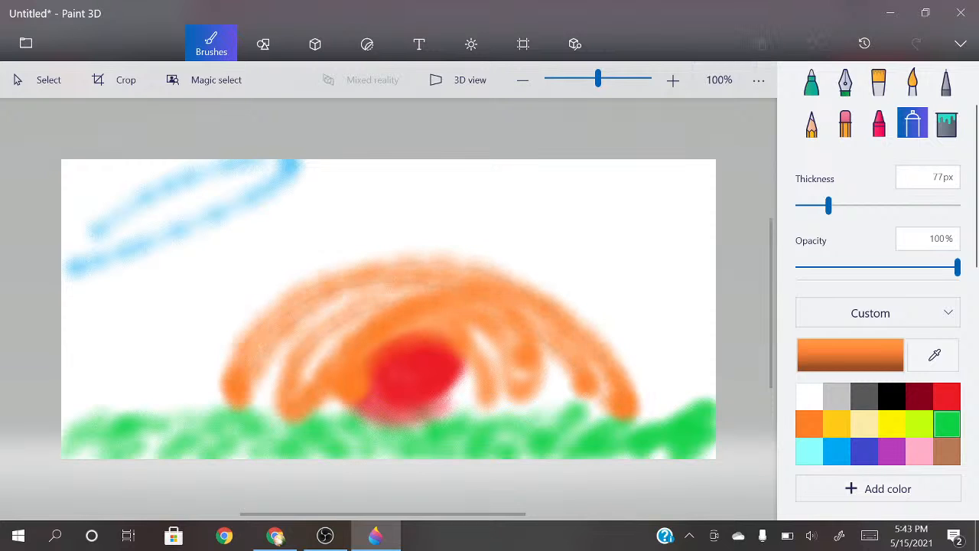
pyautogui.click(891, 424)
pyautogui.moveTo(612, 305)
pyautogui.mouseDown()
pyautogui.moveTo(207, 262)
pyautogui.moveTo(595, 277)
pyautogui.moveTo(175, 342)
pyautogui.moveTo(582, 251)
pyautogui.mouseUp()
pyautogui.moveTo(229, 345)
pyautogui.mouseDown()
pyautogui.moveTo(421, 195)
pyautogui.moveTo(145, 359)
pyautogui.moveTo(138, 187)
pyautogui.moveTo(76, 176)
pyautogui.mouseUp()
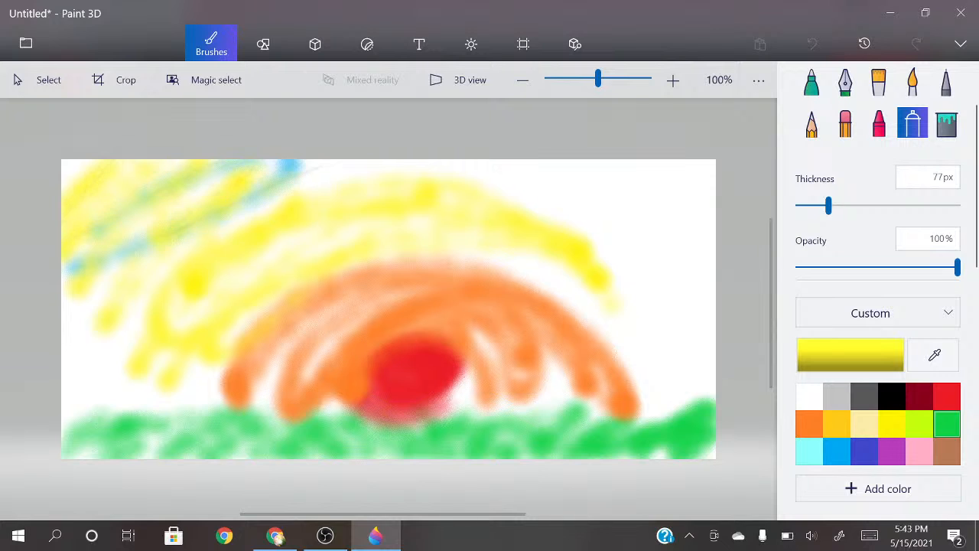
pyautogui.moveTo(329, 175)
pyautogui.mouseDown()
pyautogui.moveTo(348, 162)
pyautogui.moveTo(159, 283)
pyautogui.moveTo(78, 266)
pyautogui.moveTo(78, 391)
pyautogui.moveTo(189, 376)
pyautogui.moveTo(236, 391)
pyautogui.moveTo(430, 249)
pyautogui.moveTo(615, 284)
pyautogui.moveTo(636, 343)
pyautogui.moveTo(622, 370)
pyautogui.moveTo(662, 400)
pyautogui.moveTo(713, 391)
pyautogui.moveTo(691, 344)
pyautogui.moveTo(631, 284)
pyautogui.moveTo(516, 223)
pyautogui.moveTo(361, 181)
pyautogui.moveTo(713, 202)
pyautogui.moveTo(258, 163)
pyautogui.moveTo(155, 176)
pyautogui.moveTo(64, 215)
pyautogui.moveTo(396, 193)
pyautogui.moveTo(567, 205)
pyautogui.moveTo(713, 197)
pyautogui.moveTo(713, 327)
pyautogui.moveTo(673, 336)
pyautogui.mouseUp()
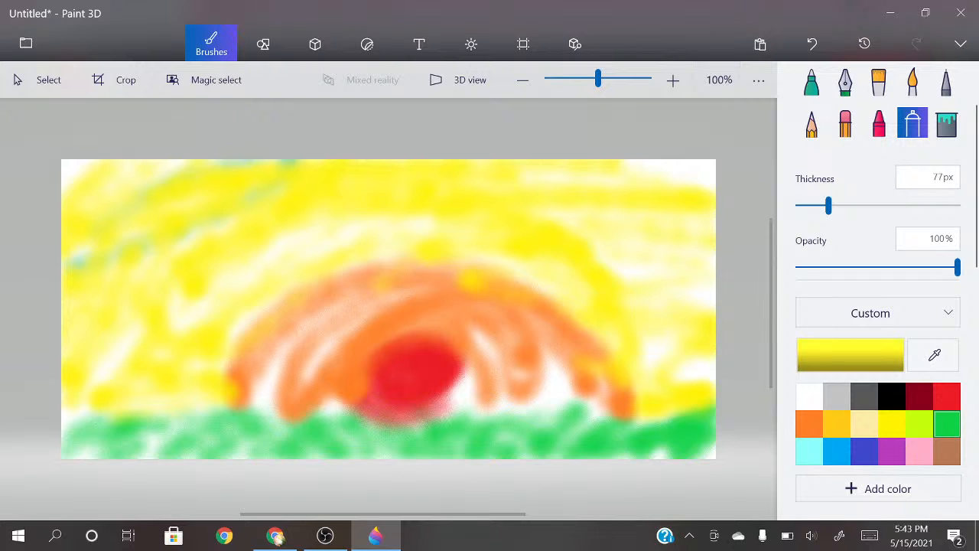
# Step: Spray more yellow over the gaps in the sky and the arches' outer edge, and add a yellow arc around the red ball
pyautogui.click(334, 251)
pyautogui.click(280, 278)
pyautogui.click(255, 285)
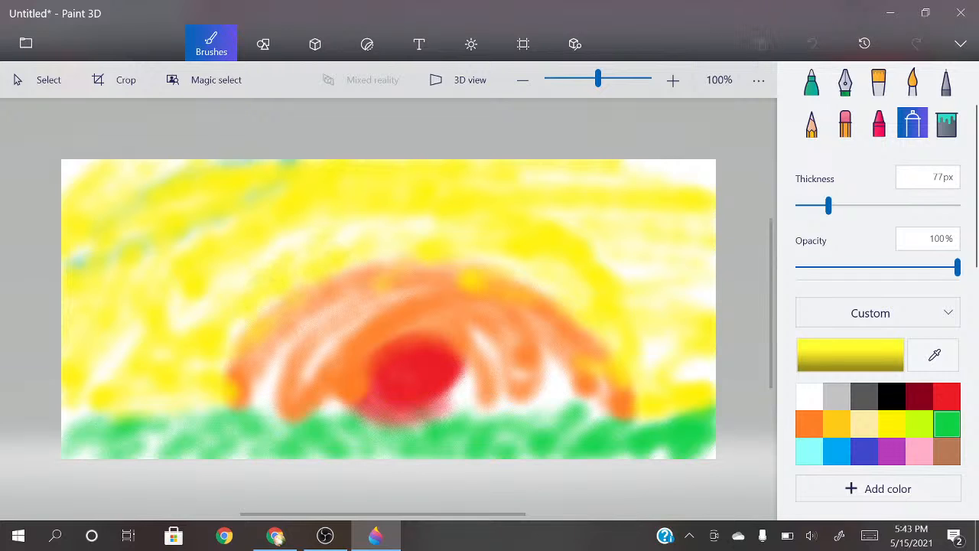
pyautogui.moveTo(239, 390)
pyautogui.mouseDown()
pyautogui.moveTo(226, 306)
pyautogui.moveTo(313, 276)
pyautogui.moveTo(428, 272)
pyautogui.moveTo(558, 286)
pyautogui.moveTo(635, 397)
pyautogui.moveTo(662, 352)
pyautogui.moveTo(609, 268)
pyautogui.mouseUp()
pyautogui.moveTo(574, 206); pyautogui.dragTo(688, 170)
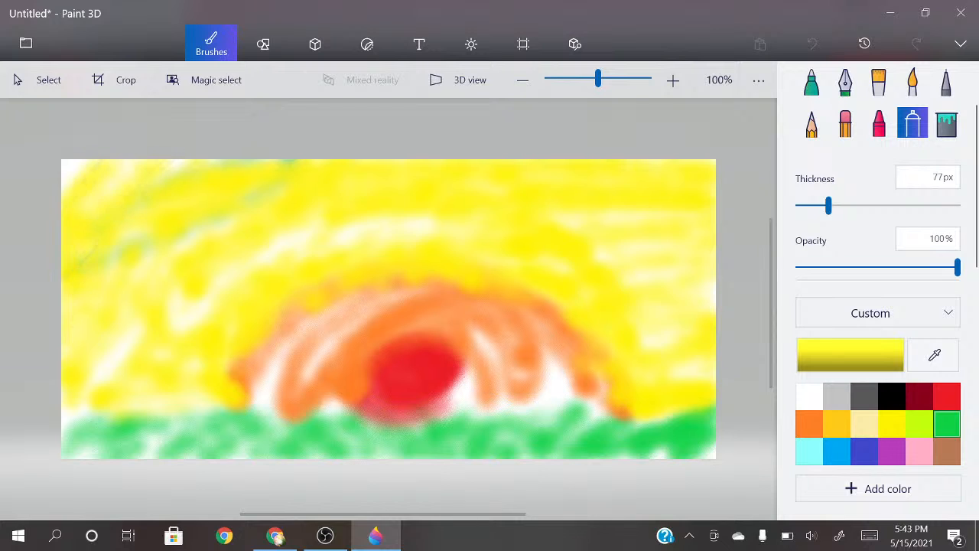
pyautogui.moveTo(80, 180)
pyautogui.mouseDown()
pyautogui.moveTo(92, 383)
pyautogui.moveTo(187, 310)
pyautogui.moveTo(355, 241)
pyautogui.mouseUp()
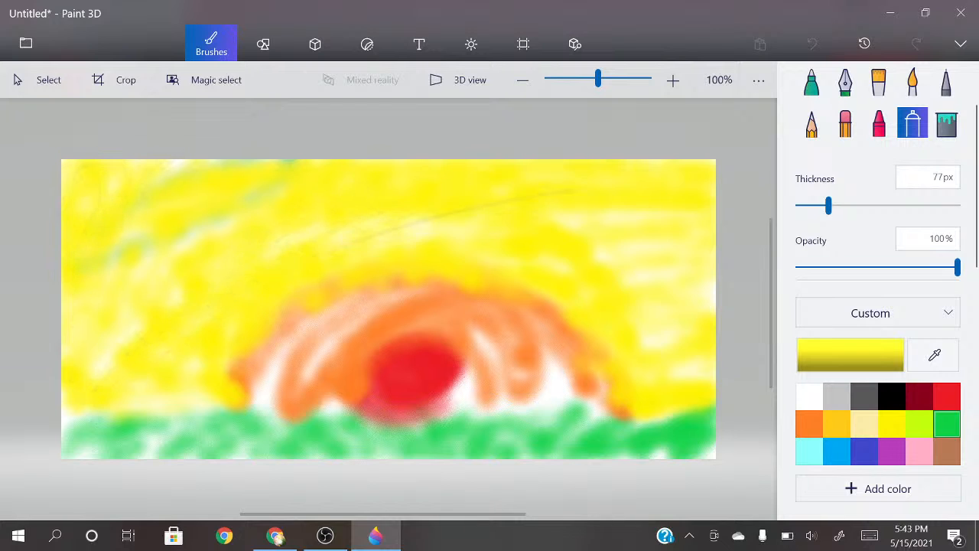
pyautogui.moveTo(356, 390)
pyautogui.mouseDown()
pyautogui.moveTo(394, 344)
pyautogui.moveTo(413, 345)
pyautogui.moveTo(468, 401)
pyautogui.moveTo(367, 359)
pyautogui.mouseUp()
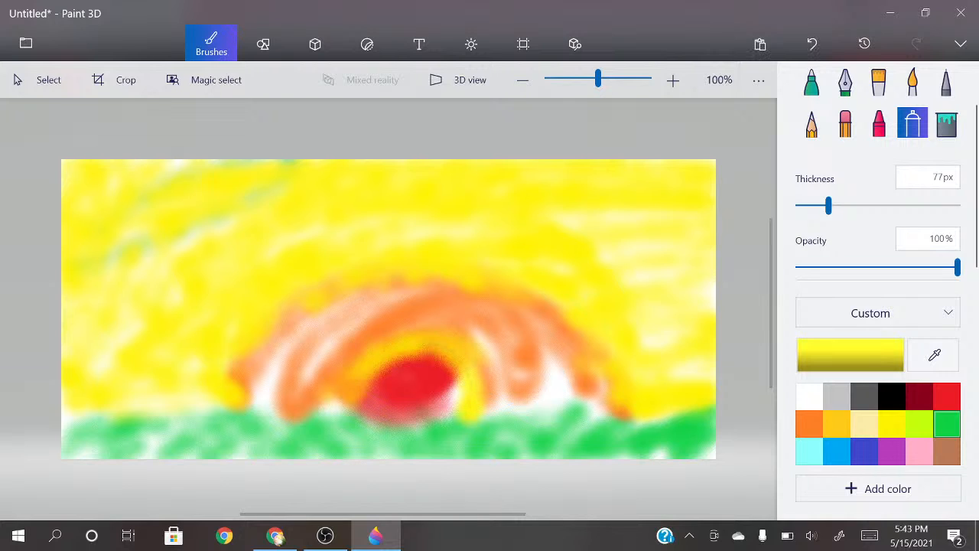
# Step: Spray bright blue over the left part of the grass, and flood the arches, sky and grass with blue using Fill at 15% tolerance
pyautogui.click(836, 451)
pyautogui.moveTo(294, 406)
pyautogui.mouseDown()
pyautogui.moveTo(85, 436)
pyautogui.moveTo(105, 420)
pyautogui.mouseUp()
pyautogui.click(947, 123)
pyautogui.click(517, 325)
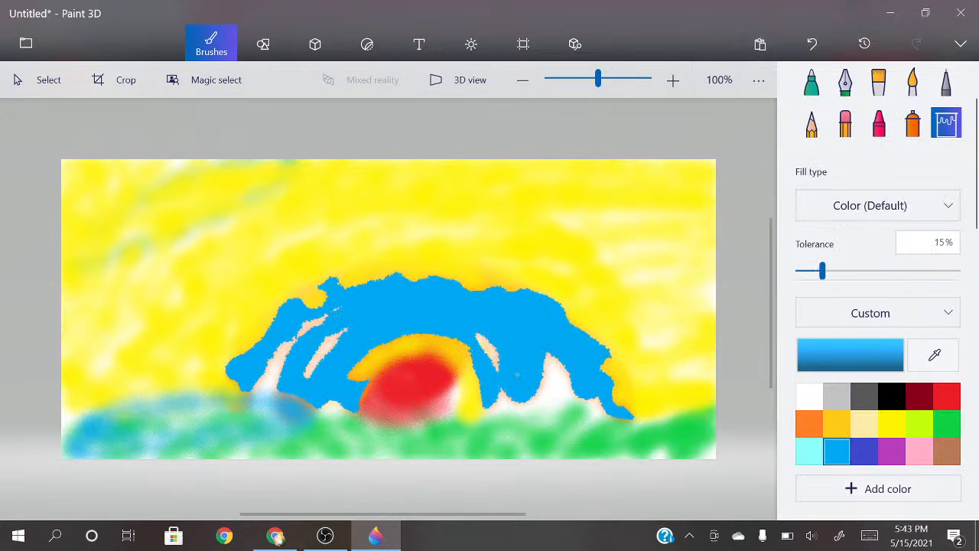
pyautogui.click(607, 252)
pyautogui.click(544, 433)
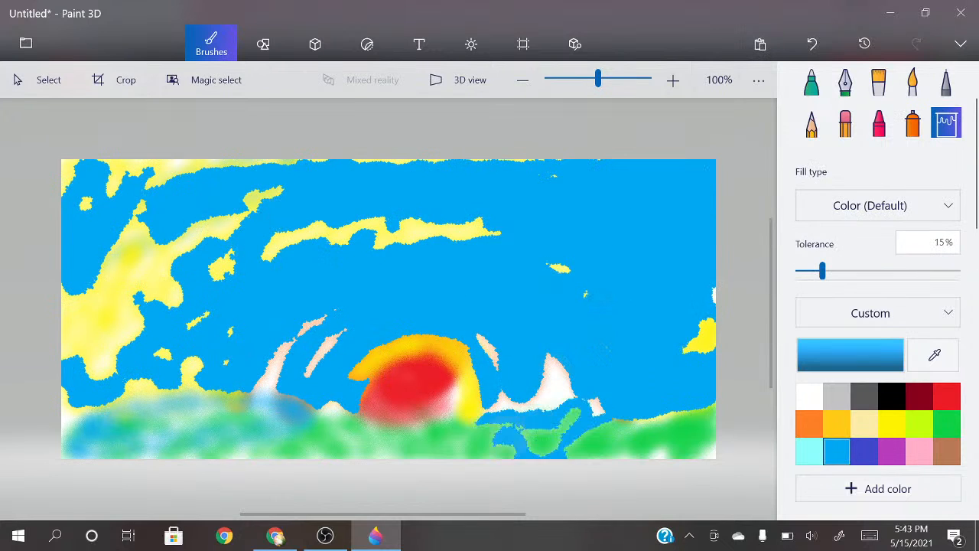
pyautogui.click(398, 436)
pyautogui.click(100, 432)
pyautogui.click(270, 400)
pyautogui.click(273, 371)
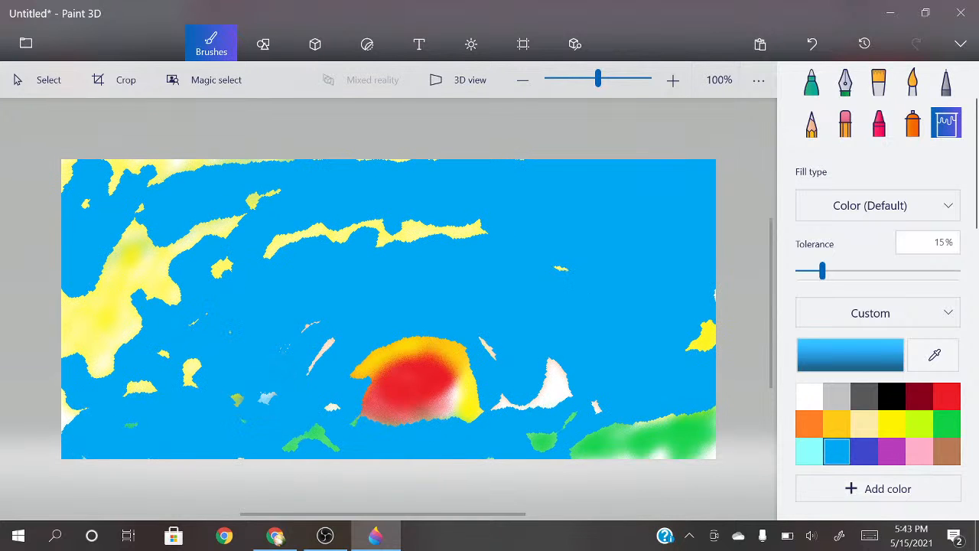
pyautogui.click(249, 250)
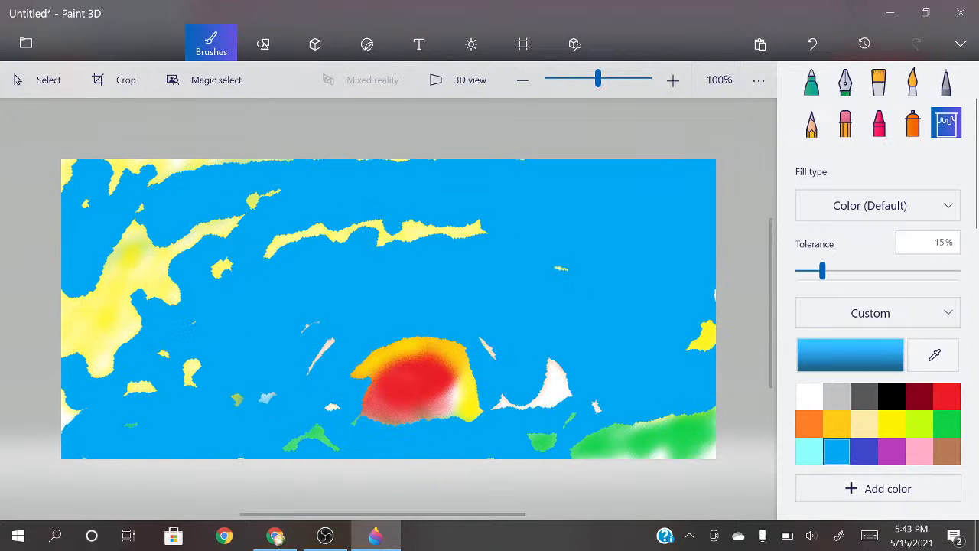
# Step: Erase the whole painting with the eraser at 200 px thickness and fill the blank canvas with bright blue
pyautogui.click(878, 82)
pyautogui.click(846, 165)
pyautogui.moveTo(688, 322)
pyautogui.mouseDown()
pyautogui.moveTo(528, 368)
pyautogui.moveTo(207, 398)
pyautogui.mouseUp()
pyautogui.moveTo(612, 345)
pyautogui.mouseDown()
pyautogui.moveTo(459, 261)
pyautogui.moveTo(650, 230)
pyautogui.moveTo(99, 230)
pyautogui.mouseUp()
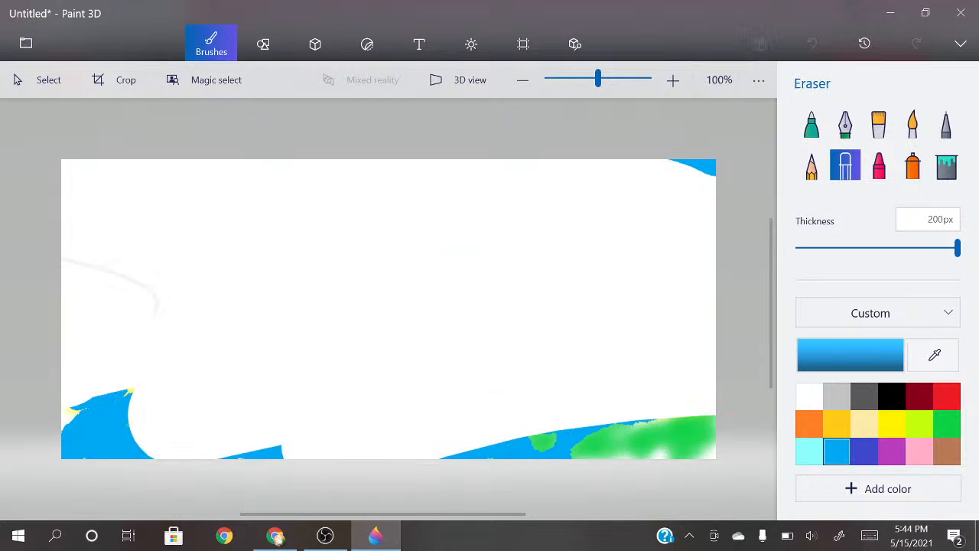
pyautogui.moveTo(107, 436)
pyautogui.mouseDown()
pyautogui.moveTo(383, 455)
pyautogui.moveTo(604, 452)
pyautogui.moveTo(692, 382)
pyautogui.moveTo(673, 184)
pyautogui.mouseUp()
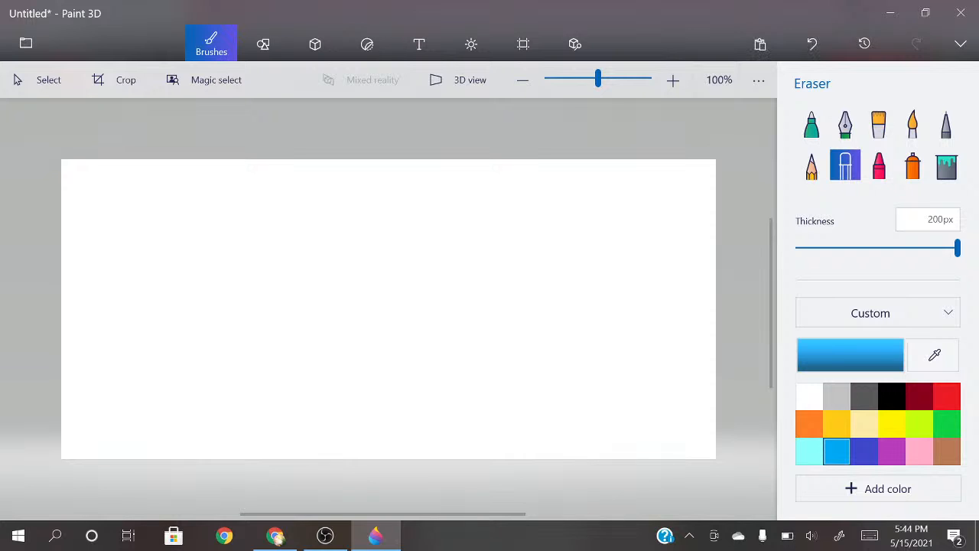
pyautogui.click(947, 166)
pyautogui.click(389, 309)
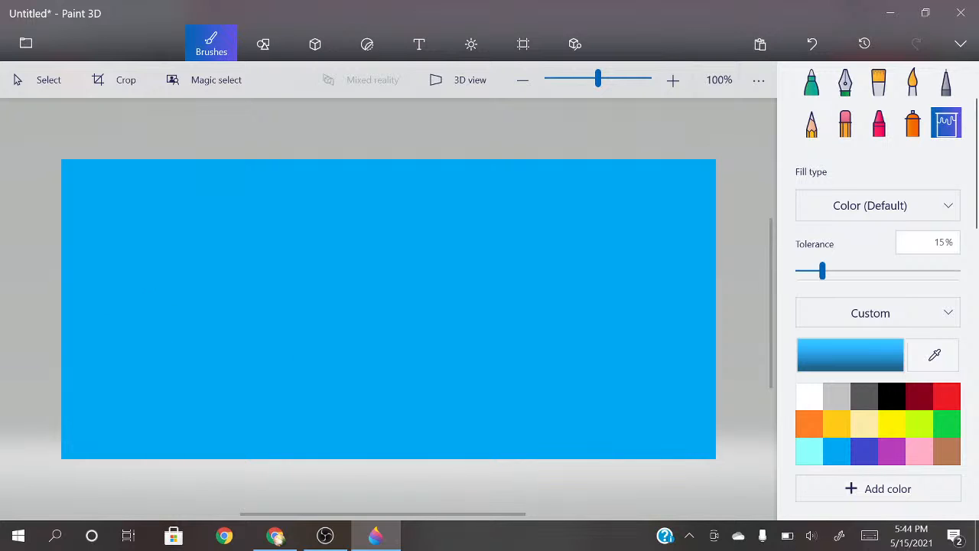
# Step: Build up a white cloud in the upper-left part of the blue sky from spray can dabs at 77 px thickness and 100% opacity
pyautogui.click(808, 396)
pyautogui.click(912, 123)
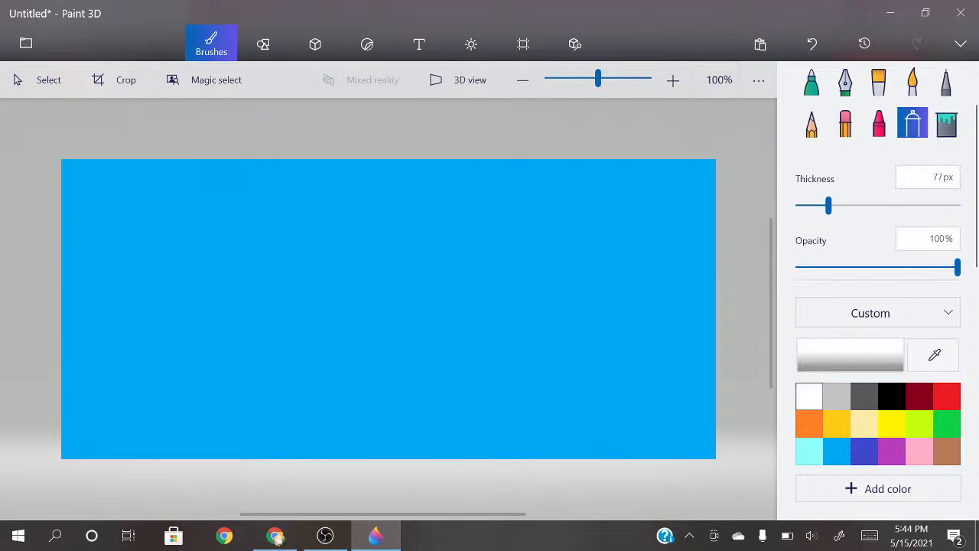
pyautogui.click(86, 232)
pyautogui.click(119, 245)
pyautogui.click(161, 236)
pyautogui.click(125, 220)
pyautogui.click(73, 238)
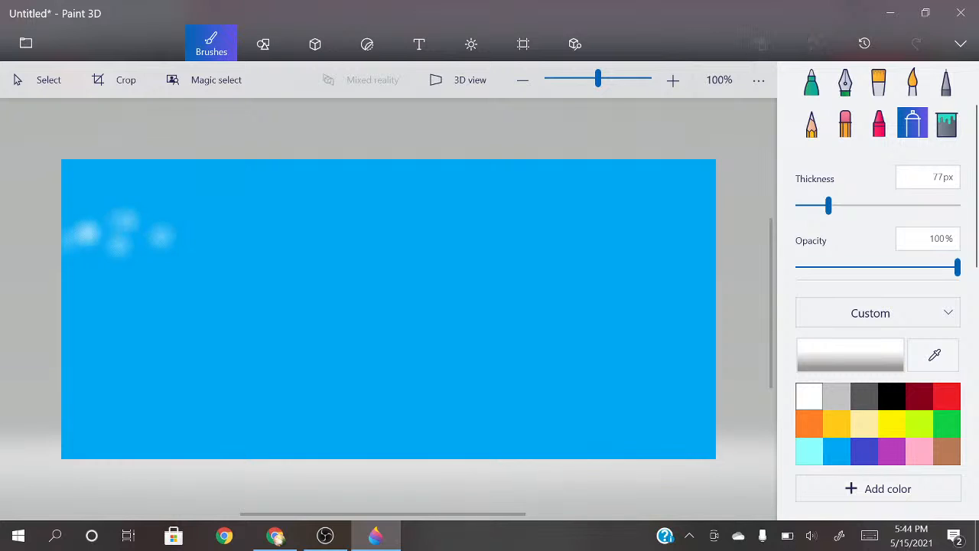
pyautogui.click(101, 240)
pyautogui.click(144, 251)
pyautogui.click(185, 251)
pyautogui.click(191, 232)
pyautogui.click(145, 226)
pyautogui.click(110, 222)
pyautogui.click(84, 206)
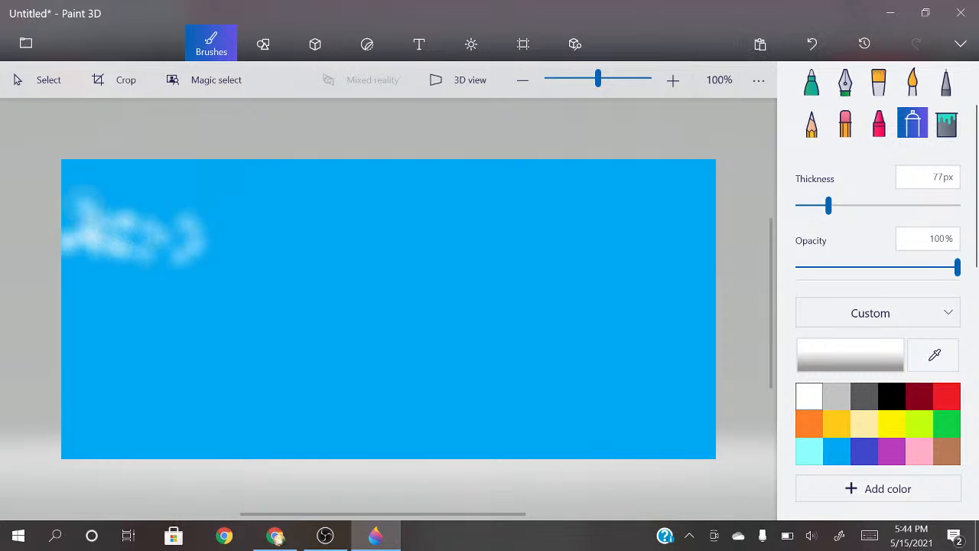
pyautogui.click(118, 202)
pyautogui.click(184, 215)
pyautogui.click(184, 261)
pyautogui.click(124, 249)
pyautogui.click(82, 263)
pyautogui.click(166, 258)
pyautogui.click(170, 244)
pyautogui.click(107, 251)
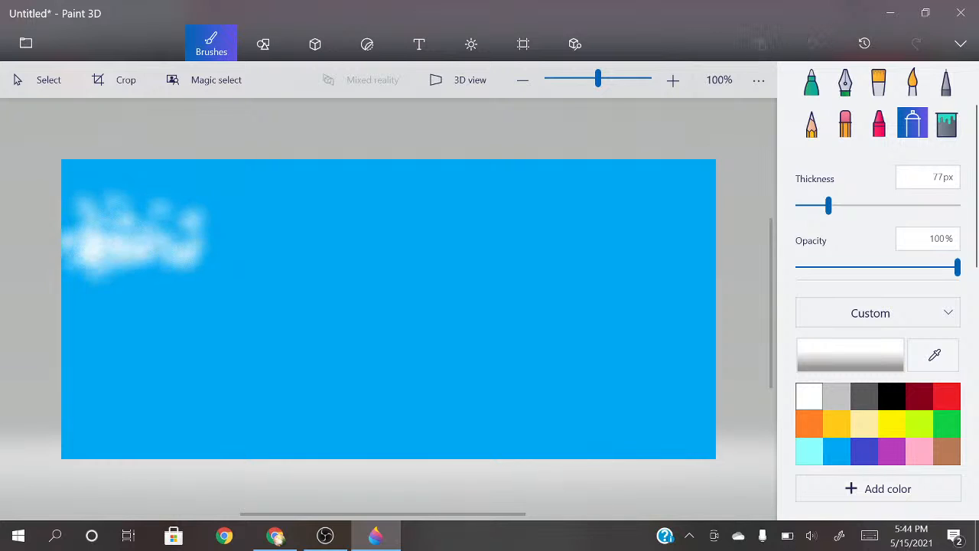
pyautogui.click(92, 239)
pyautogui.click(121, 228)
pyautogui.click(76, 212)
pyautogui.click(161, 222)
pyautogui.click(161, 257)
pyautogui.click(204, 264)
pyautogui.click(177, 268)
pyautogui.click(135, 265)
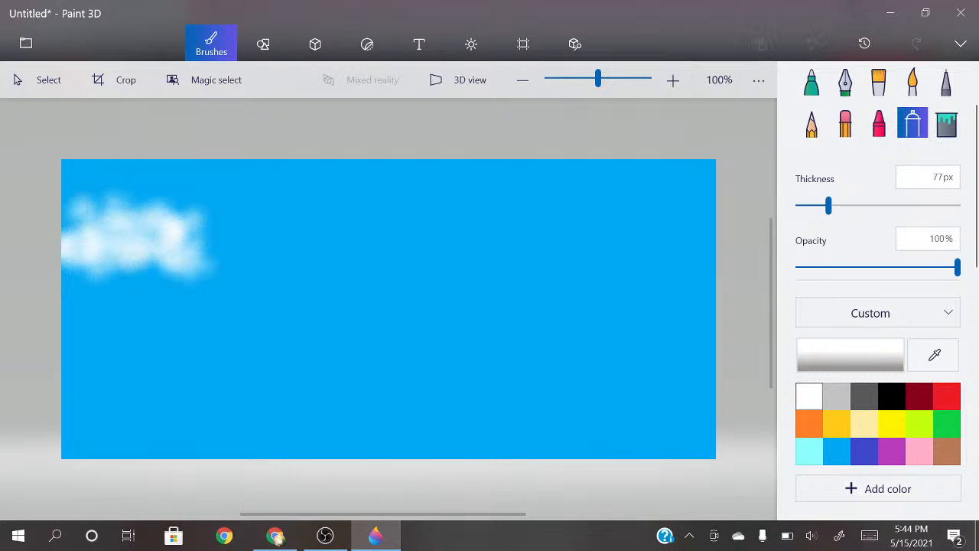
pyautogui.click(244, 278)
pyautogui.click(214, 269)
pyautogui.click(188, 260)
pyautogui.click(222, 252)
pyautogui.click(209, 234)
pyautogui.click(202, 228)
pyautogui.click(185, 214)
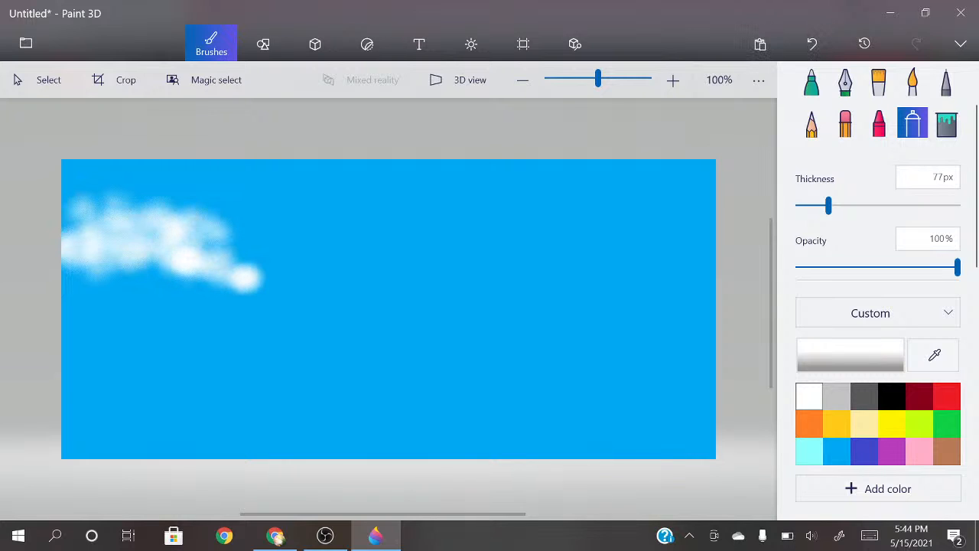
# Step: Dab a second white spray can cloud in the upper-right part of the sky
pyautogui.click(620, 218)
pyautogui.click(641, 211)
pyautogui.click(594, 224)
pyautogui.moveTo(595, 225)
pyautogui.mouseDown()
pyautogui.moveTo(657, 243)
pyautogui.moveTo(645, 222)
pyautogui.moveTo(630, 259)
pyautogui.moveTo(706, 257)
pyautogui.moveTo(635, 190)
pyautogui.mouseUp()
pyautogui.click(673, 186)
pyautogui.click(605, 186)
pyautogui.click(560, 206)
pyautogui.click(654, 192)
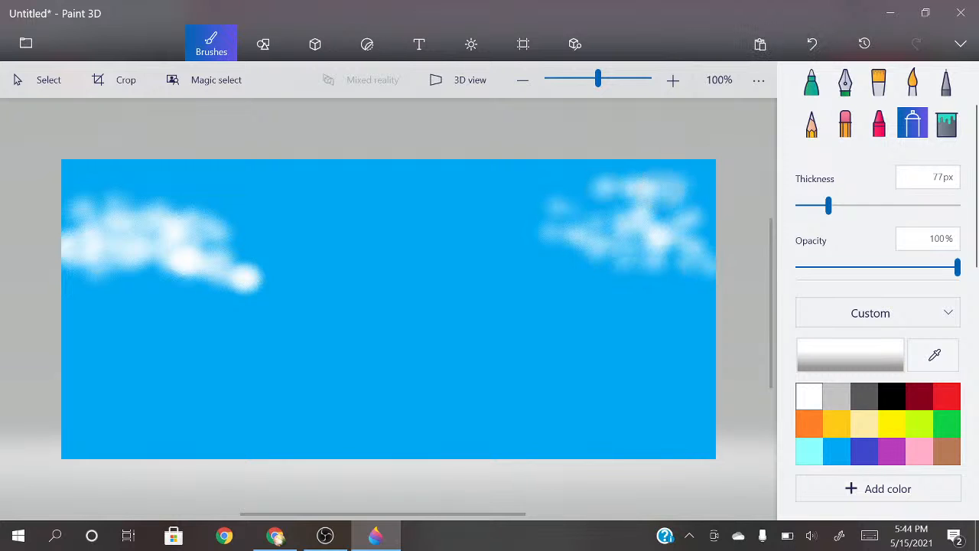
pyautogui.click(694, 204)
pyautogui.click(681, 224)
pyautogui.click(632, 244)
pyautogui.click(646, 213)
pyautogui.click(604, 209)
pyautogui.click(549, 223)
pyautogui.click(579, 268)
pyautogui.moveTo(615, 284); pyautogui.dragTo(655, 288)
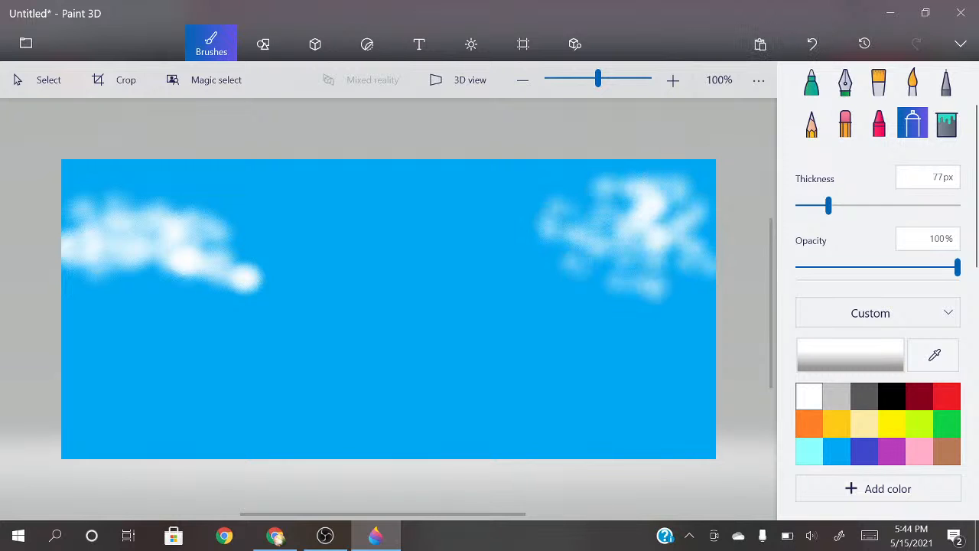
pyautogui.click(578, 261)
pyautogui.click(565, 274)
pyautogui.click(605, 284)
pyautogui.click(686, 277)
# Step: Dab a small white spray can cloud below the upper-left cloud
pyautogui.click(201, 356)
pyautogui.click(251, 364)
pyautogui.click(292, 357)
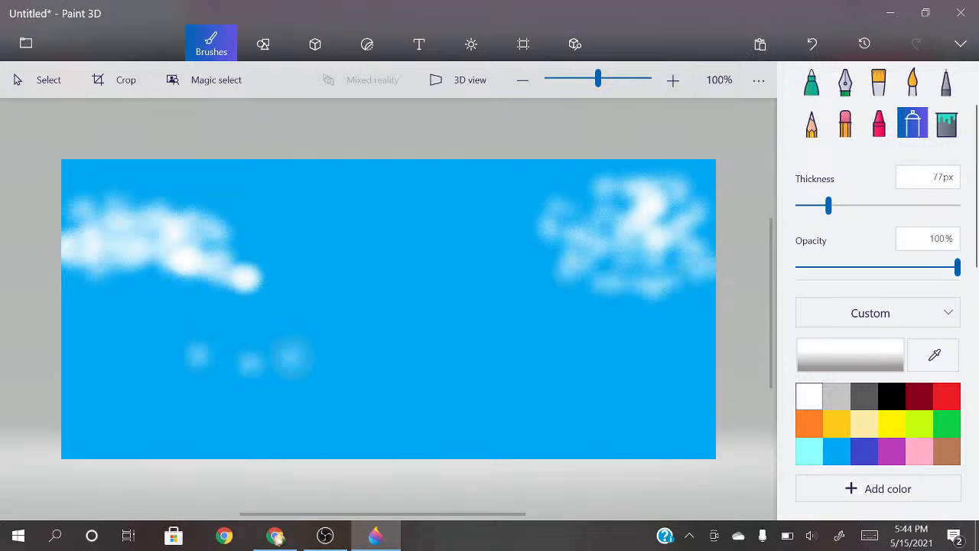
pyautogui.click(277, 339)
pyautogui.click(247, 334)
pyautogui.click(212, 334)
pyautogui.click(180, 342)
pyautogui.click(215, 356)
# Step: Try a purple spray can dab at 73 px thickness above the upper-left cloud
pyautogui.click(809, 451)
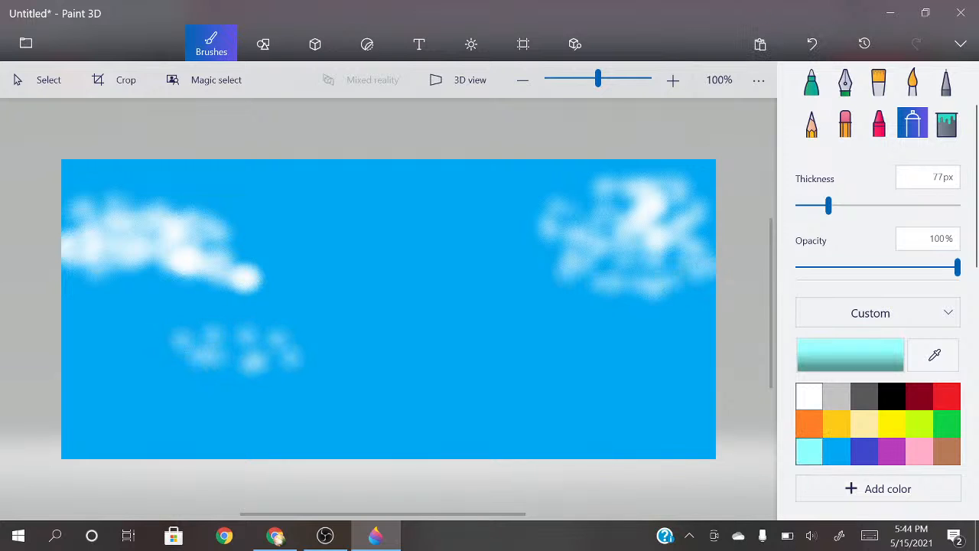
pyautogui.click(836, 451)
pyautogui.click(865, 450)
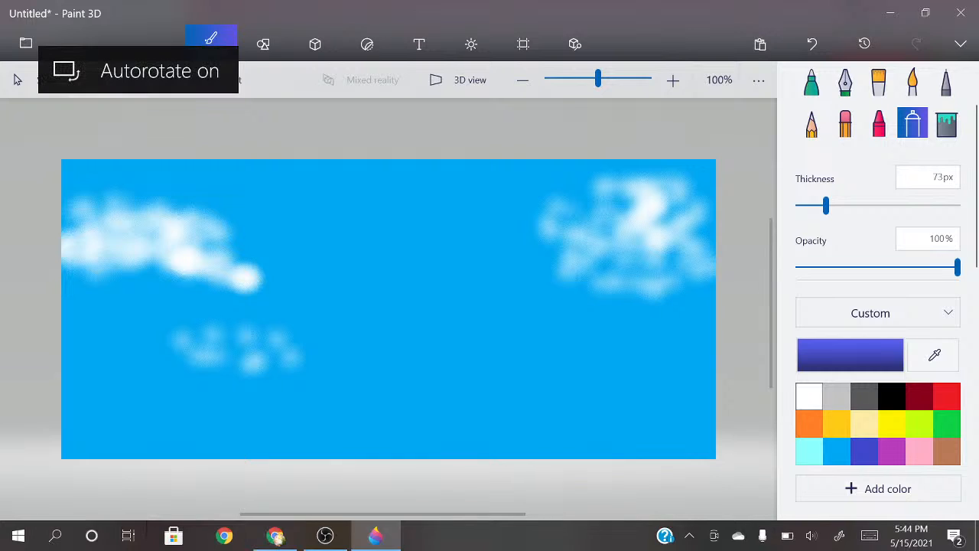
pyautogui.click(892, 451)
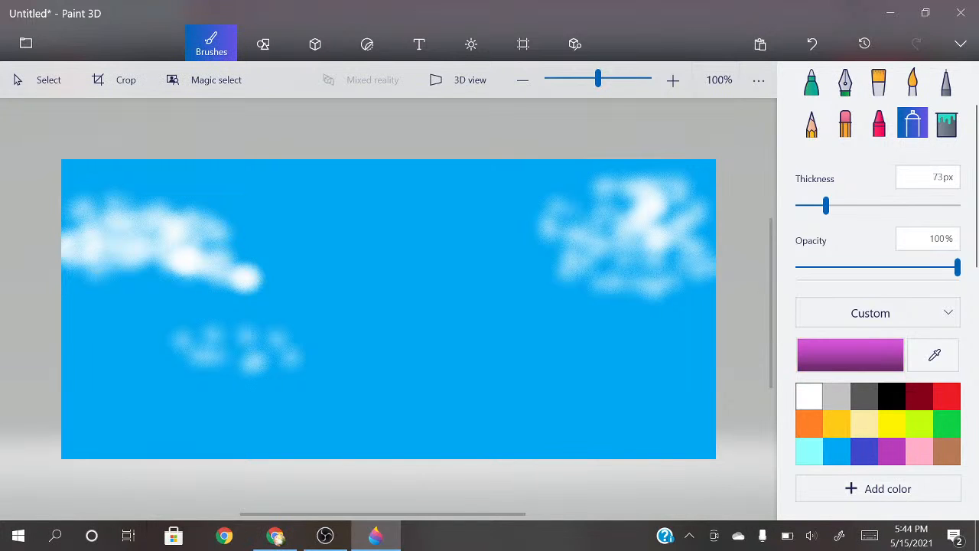
pyautogui.click(157, 175)
# Step: Check the Windows notifications and the YouTube Studio live stream dashboard, and return to Paint 3D
pyautogui.press('super+a')
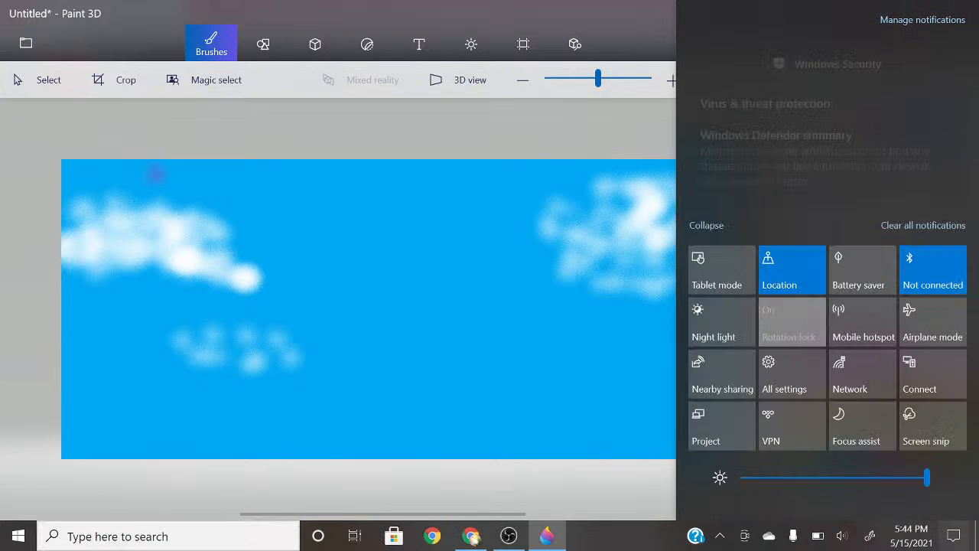
pyautogui.click(432, 536)
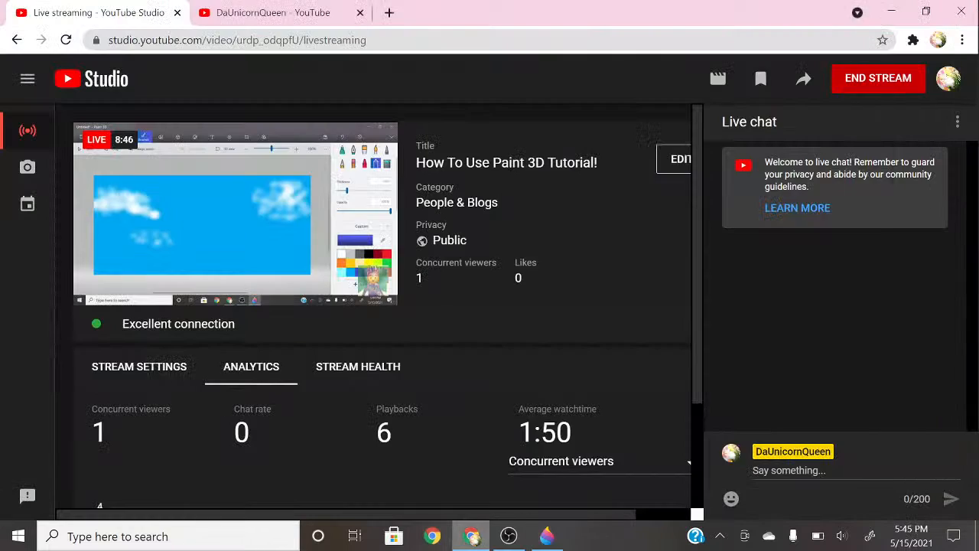
pyautogui.hotkey('alt', 'F4')
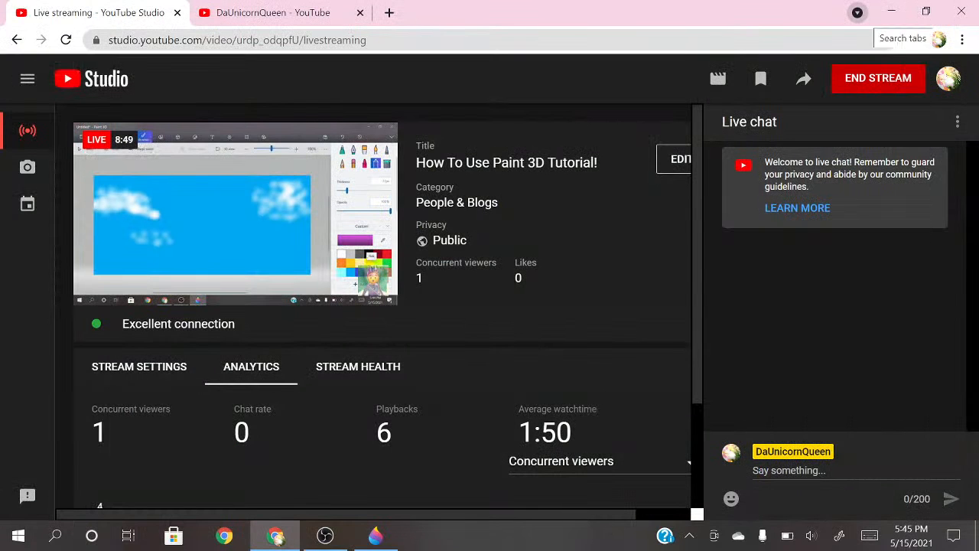
pyautogui.hotkey('alt', 'Tab')
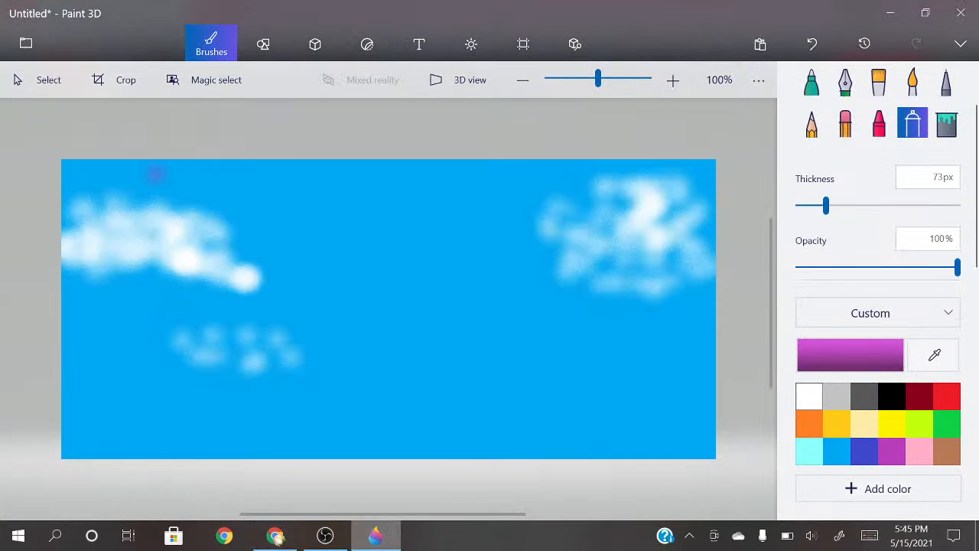
# Step: Try purple spray strokes over the lower part of the upper-right cloud, undoing several of them
pyautogui.moveTo(660, 266)
pyautogui.mouseDown()
pyautogui.moveTo(612, 253)
pyautogui.moveTo(569, 273)
pyautogui.mouseUp()
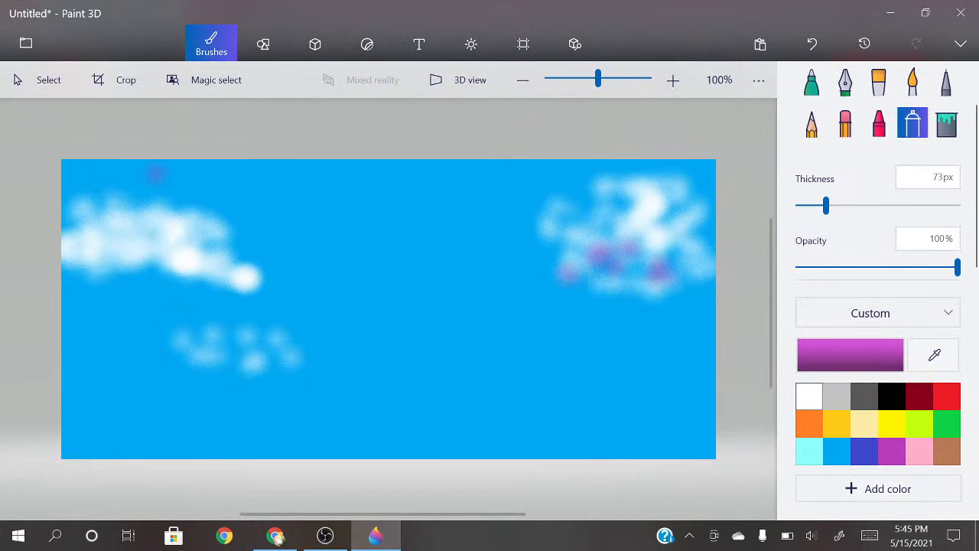
pyautogui.hotkey('ctrl', 'z')
pyautogui.hotkey('ctrl', 'z')
pyautogui.hotkey('ctrl', 'z')
pyautogui.hotkey('ctrl', 'z')
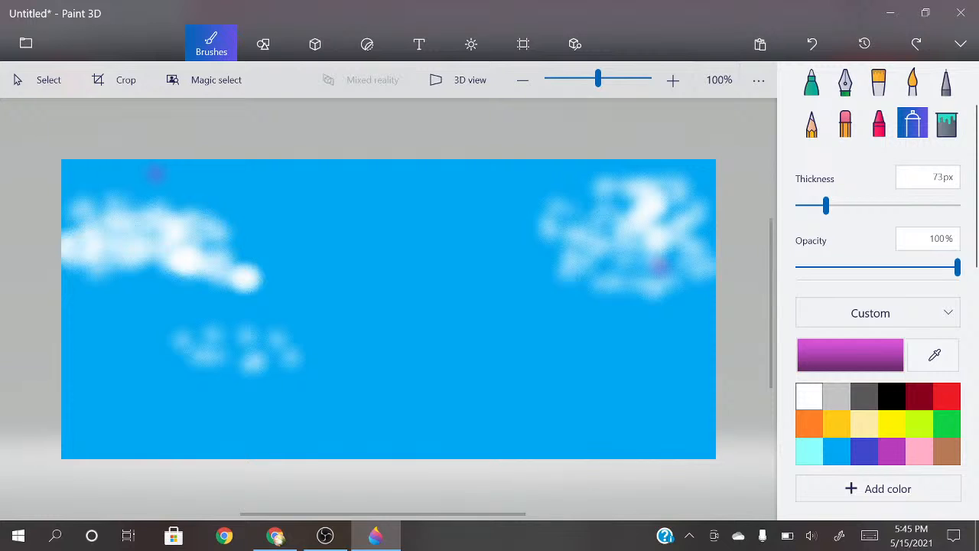
pyautogui.moveTo(601, 250); pyautogui.dragTo(531, 255)
pyautogui.moveTo(623, 263); pyautogui.dragTo(558, 266)
pyautogui.hotkey('ctrl', 'z')
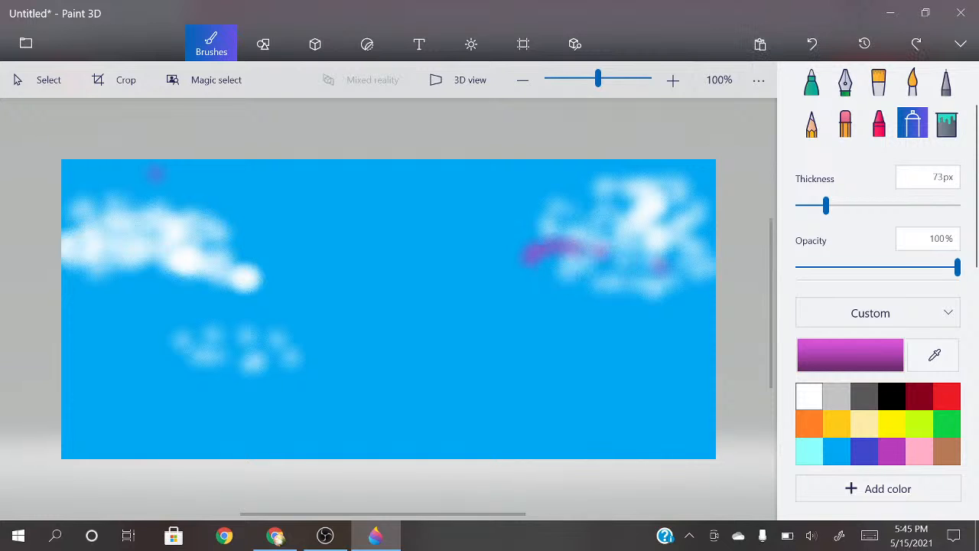
# Step: Switch the spray colour back to white and undo the strokes down to the last purple dab
pyautogui.click(809, 396)
pyautogui.moveTo(632, 244)
pyautogui.mouseDown()
pyautogui.moveTo(548, 256)
pyautogui.moveTo(553, 248)
pyautogui.mouseUp()
pyautogui.click(813, 43)
pyautogui.click(813, 44)
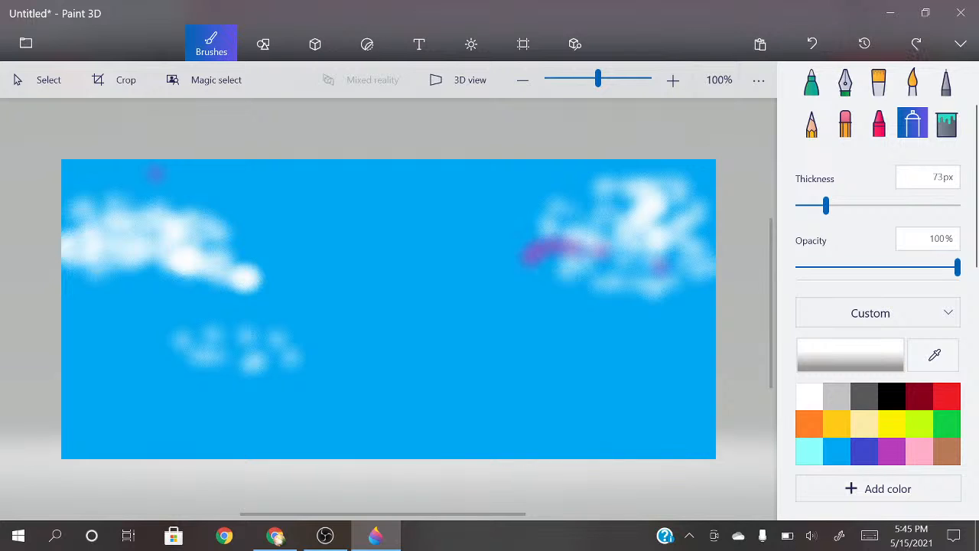
pyautogui.click(813, 44)
pyautogui.click(812, 44)
pyautogui.click(813, 44)
pyautogui.click(812, 44)
# Step: Thicken the upper-right cloud with white at 73 px and spray a new cloud in the middle of the sky
pyautogui.moveTo(600, 218)
pyautogui.mouseDown()
pyautogui.moveTo(574, 215)
pyautogui.moveTo(544, 229)
pyautogui.moveTo(558, 277)
pyautogui.moveTo(675, 287)
pyautogui.moveTo(689, 260)
pyautogui.moveTo(581, 201)
pyautogui.mouseUp()
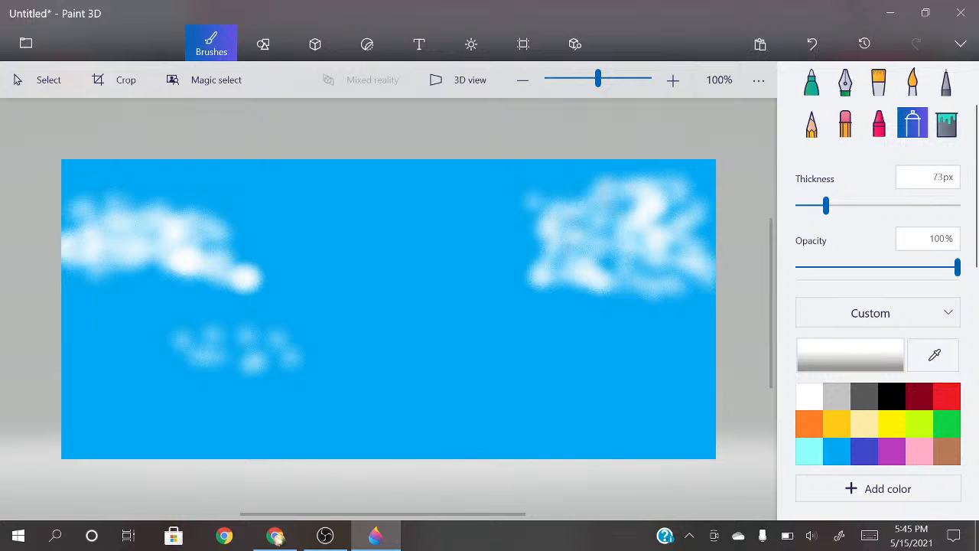
pyautogui.moveTo(351, 287)
pyautogui.mouseDown()
pyautogui.moveTo(489, 302)
pyautogui.moveTo(366, 262)
pyautogui.moveTo(468, 294)
pyautogui.moveTo(398, 230)
pyautogui.moveTo(455, 248)
pyautogui.mouseUp()
pyautogui.moveTo(391, 236); pyautogui.dragTo(430, 257)
# Step: Build up a white spray can cloud below the upper-right cloud, near the canvas's right edge
pyautogui.click(667, 341)
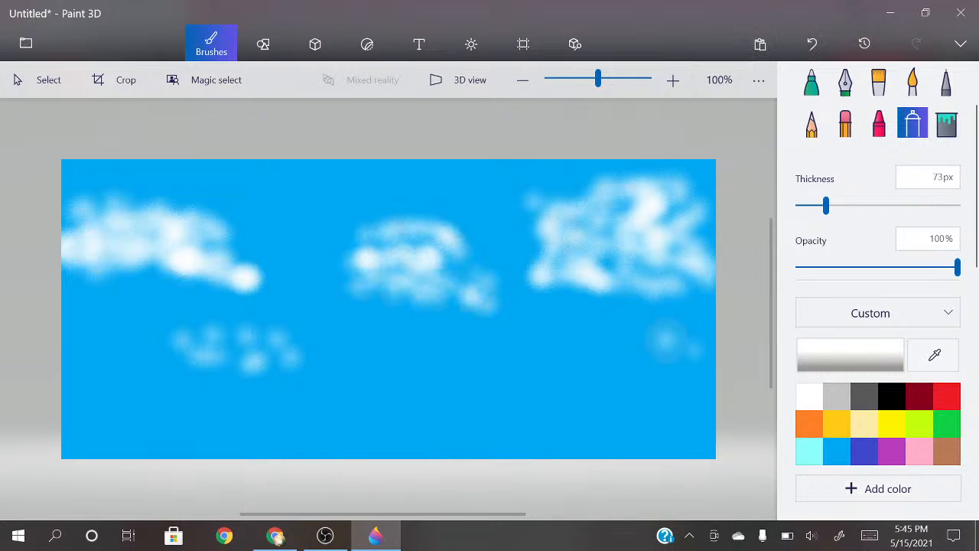
pyautogui.click(693, 349)
pyautogui.click(619, 366)
pyautogui.click(593, 356)
pyautogui.click(624, 353)
pyautogui.click(685, 356)
pyautogui.click(700, 348)
pyautogui.click(626, 350)
pyautogui.click(615, 363)
pyautogui.click(682, 355)
pyautogui.moveTo(694, 349); pyautogui.dragTo(635, 344)
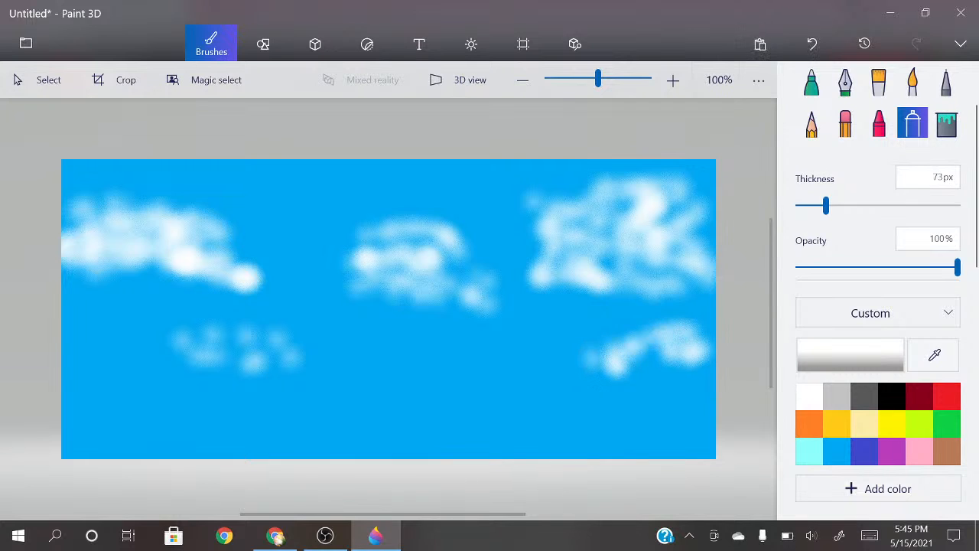
# Step: Thicken the small cloud below the upper-left one with white dabs and extend it to the right
pyautogui.moveTo(228, 332)
pyautogui.mouseDown()
pyautogui.moveTo(201, 345)
pyautogui.moveTo(229, 331)
pyautogui.mouseUp()
pyautogui.click(277, 361)
pyautogui.click(269, 341)
pyautogui.click(308, 366)
pyautogui.click(281, 334)
pyautogui.click(247, 340)
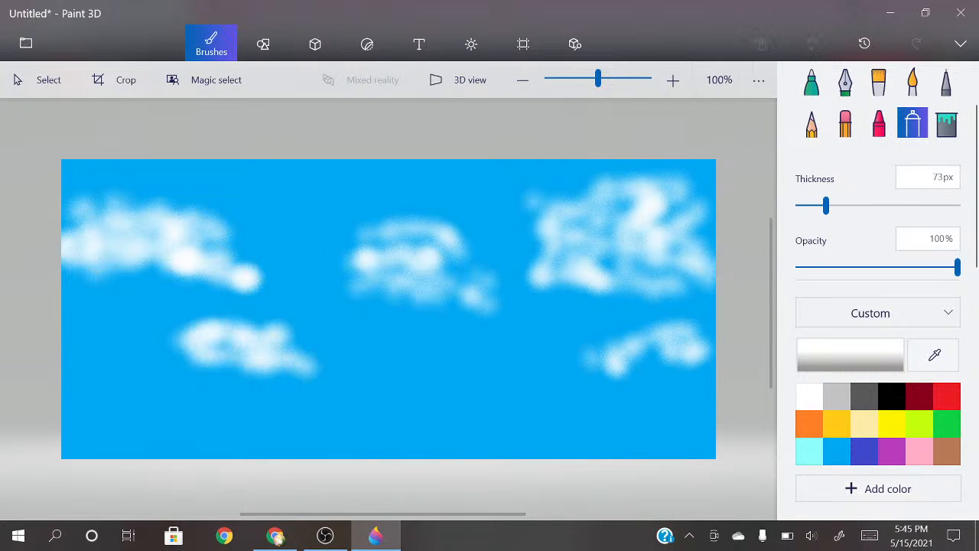
pyautogui.click(305, 357)
pyautogui.click(330, 350)
pyautogui.click(317, 338)
# Step: Widen the cloud at the canvas's right edge and spray another white cloud in the bottom-left corner
pyautogui.moveTo(629, 345)
pyautogui.mouseDown()
pyautogui.moveTo(603, 351)
pyautogui.moveTo(670, 371)
pyautogui.moveTo(676, 352)
pyautogui.moveTo(652, 359)
pyautogui.moveTo(696, 340)
pyautogui.mouseUp()
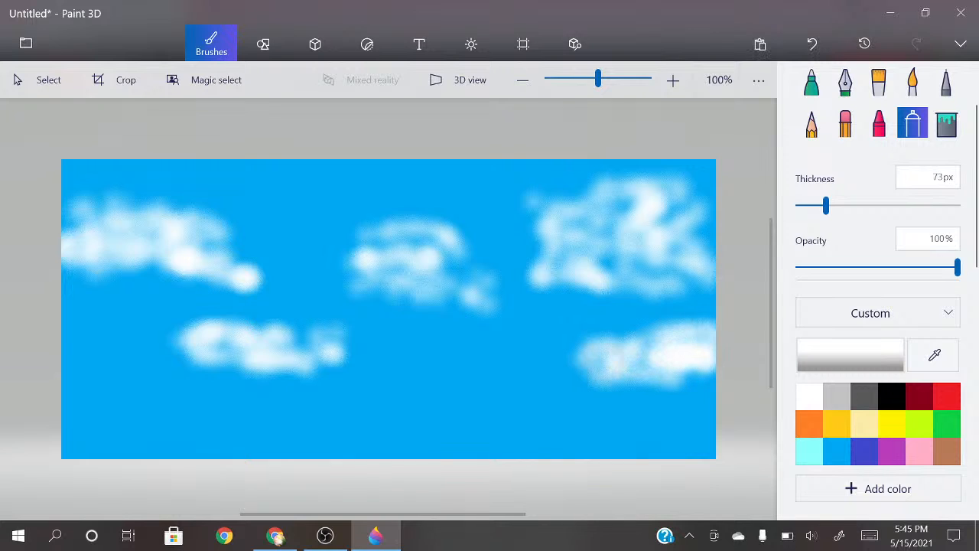
pyautogui.moveTo(83, 413)
pyautogui.mouseDown()
pyautogui.moveTo(178, 418)
pyautogui.moveTo(118, 406)
pyautogui.moveTo(164, 405)
pyautogui.moveTo(138, 436)
pyautogui.moveTo(195, 416)
pyautogui.moveTo(91, 412)
pyautogui.mouseUp()
pyautogui.click(140, 433)
# Step: Spray an elongated white cloud in the bottom-right part of the sky
pyautogui.click(634, 425)
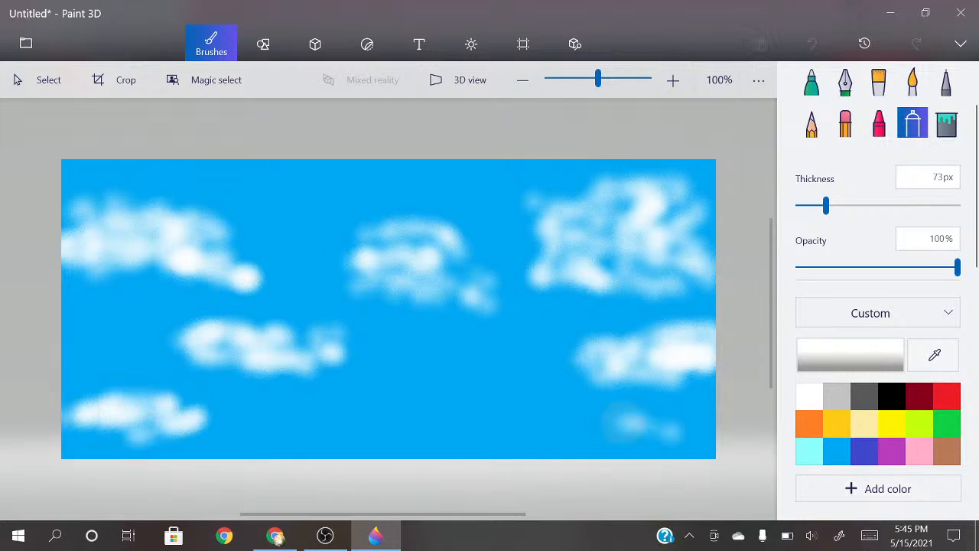
pyautogui.click(597, 434)
pyautogui.click(674, 430)
pyautogui.moveTo(676, 425)
pyautogui.mouseDown()
pyautogui.moveTo(621, 423)
pyautogui.moveTo(686, 425)
pyautogui.moveTo(650, 421)
pyautogui.mouseUp()
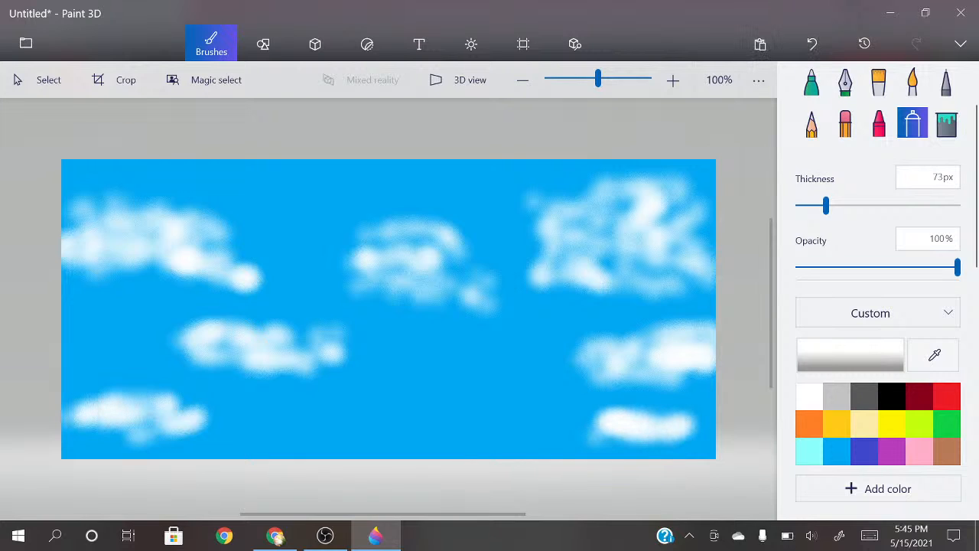
# Step: Fill out the middle, centre-left and upper-right clouds with more white spray
pyautogui.moveTo(430, 243)
pyautogui.mouseDown()
pyautogui.moveTo(363, 259)
pyautogui.moveTo(489, 291)
pyautogui.moveTo(480, 238)
pyautogui.moveTo(447, 307)
pyautogui.mouseUp()
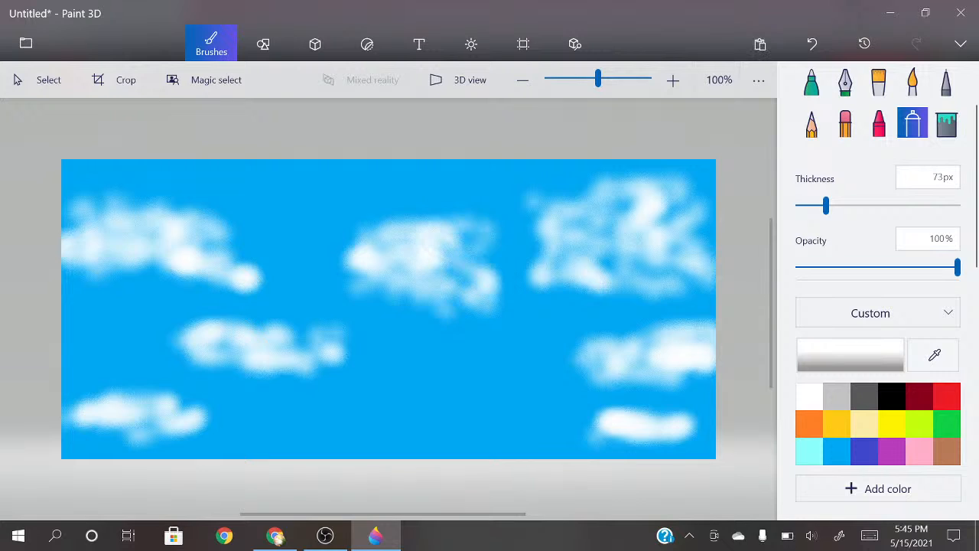
pyautogui.moveTo(221, 350)
pyautogui.mouseDown()
pyautogui.moveTo(202, 353)
pyautogui.moveTo(336, 362)
pyautogui.mouseUp()
pyautogui.moveTo(474, 239)
pyautogui.mouseDown()
pyautogui.moveTo(458, 224)
pyautogui.moveTo(450, 285)
pyautogui.mouseUp()
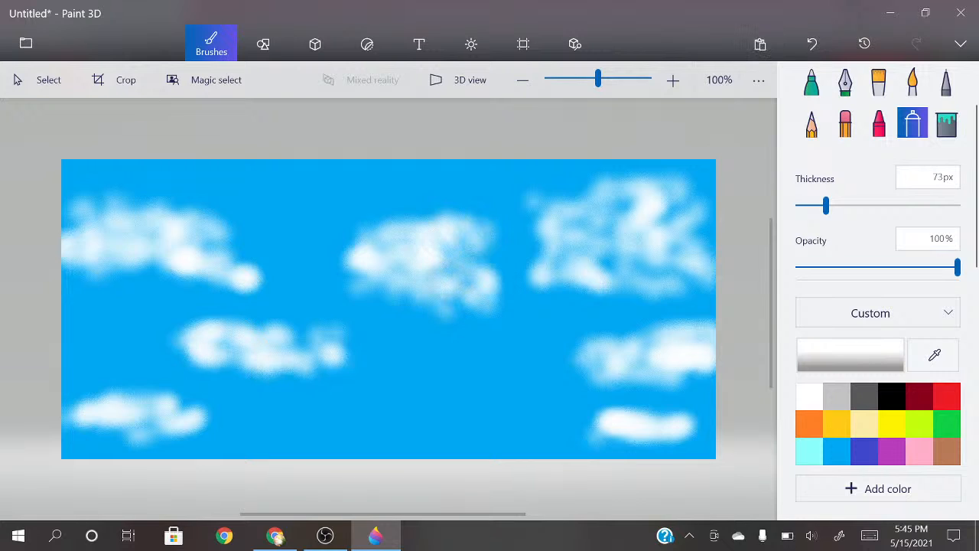
pyautogui.moveTo(674, 258)
pyautogui.mouseDown()
pyautogui.moveTo(590, 246)
pyautogui.moveTo(582, 208)
pyautogui.moveTo(673, 200)
pyautogui.mouseUp()
# Step: Build up a white cloud from dabs in the open sky below the middle cloud
pyautogui.click(434, 404)
pyautogui.click(490, 392)
pyautogui.click(424, 383)
pyautogui.click(476, 397)
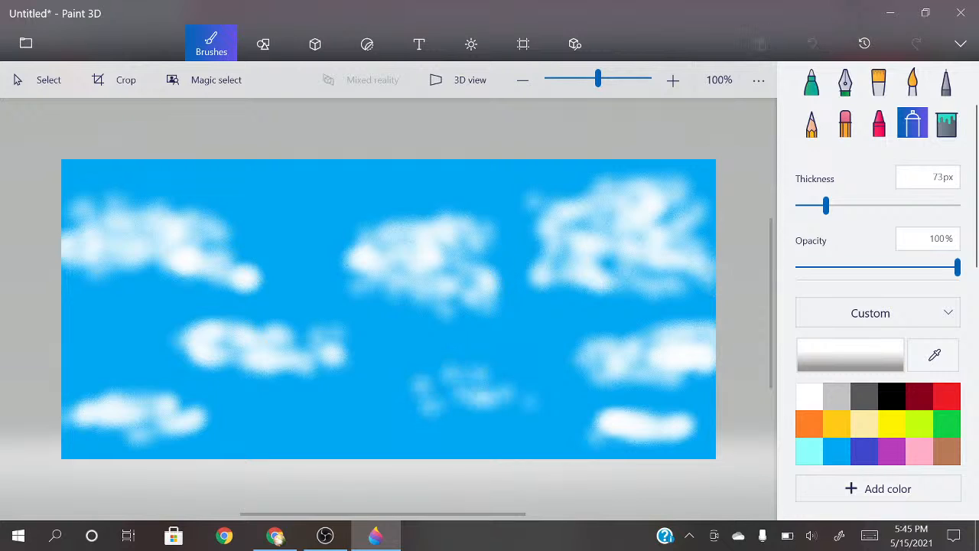
pyautogui.click(541, 385)
pyautogui.click(471, 373)
pyautogui.click(524, 404)
pyautogui.click(503, 375)
pyautogui.moveTo(439, 383)
pyautogui.mouseDown()
pyautogui.moveTo(497, 375)
pyautogui.moveTo(448, 350)
pyautogui.moveTo(530, 359)
pyautogui.moveTo(471, 406)
pyautogui.mouseUp()
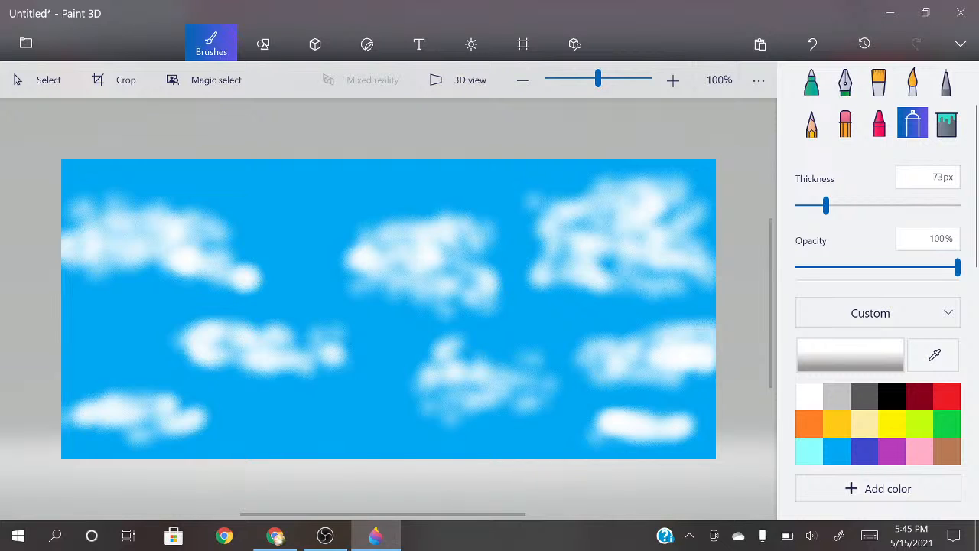
# Step: Sample the sky's blue from the canvas and spray it lightly over the bottom-left cloud to soften it
pyautogui.click(934, 354)
pyautogui.click(946, 422)
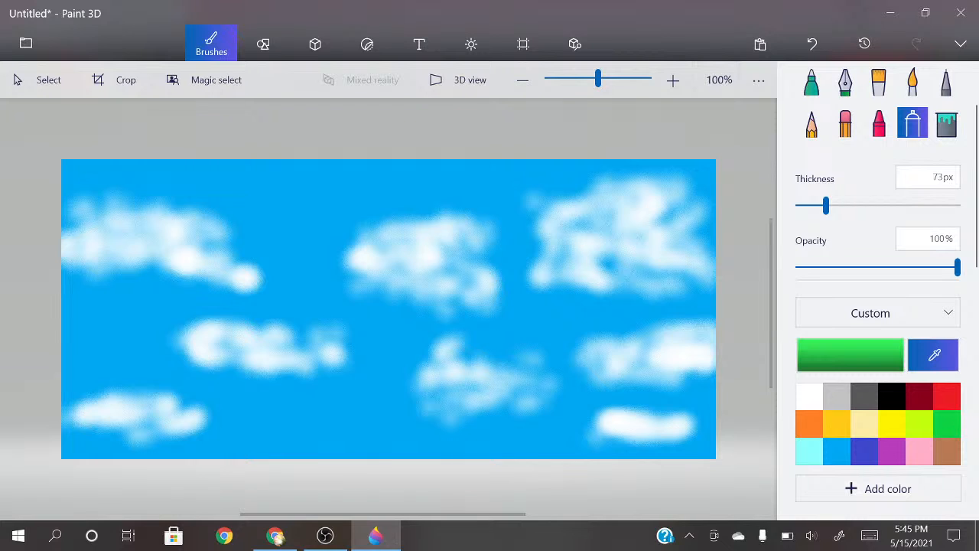
pyautogui.click(65, 447)
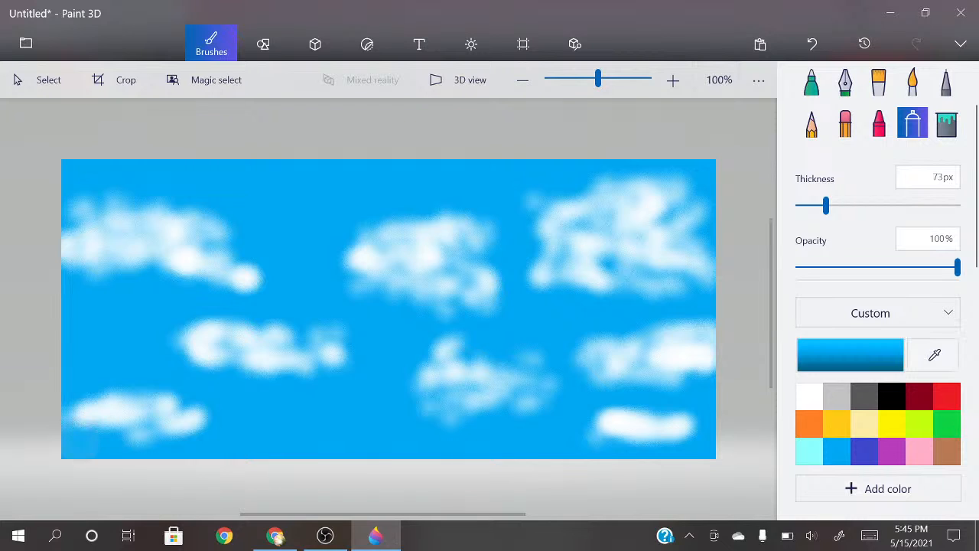
pyautogui.moveTo(77, 418)
pyautogui.mouseDown()
pyautogui.moveTo(94, 413)
pyautogui.moveTo(101, 439)
pyautogui.mouseUp()
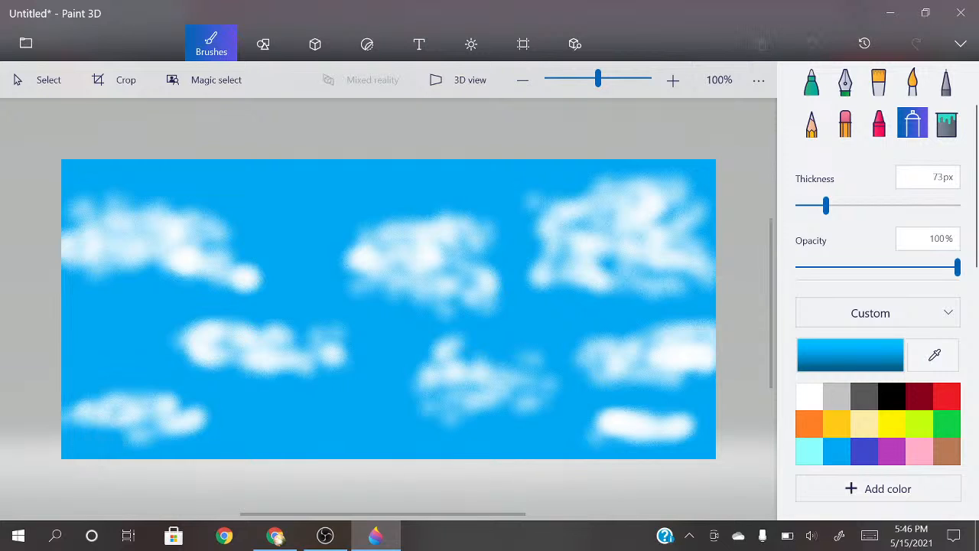
# Step: Spray green grass across the whole bottom of the canvas with the spray can at 58 px thickness
pyautogui.click(947, 424)
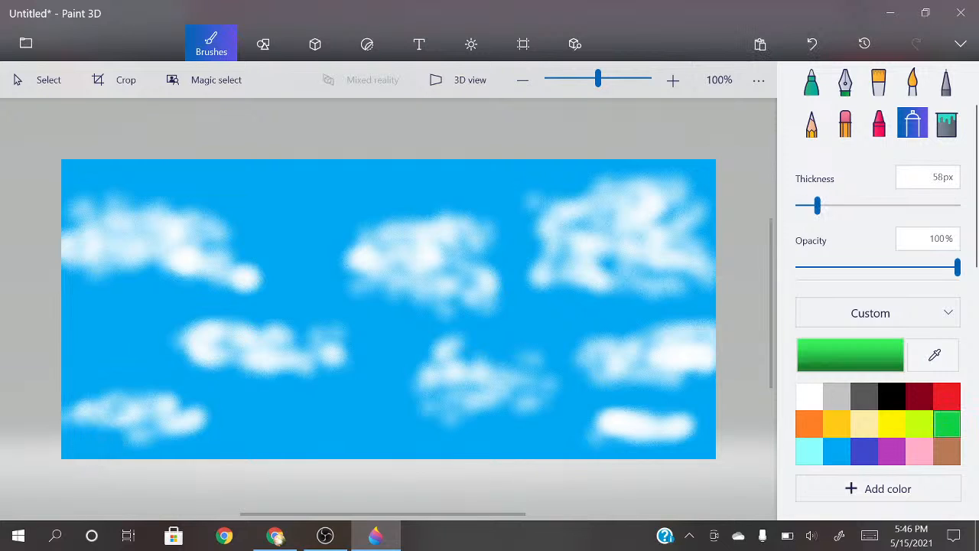
pyautogui.moveTo(95, 446)
pyautogui.mouseDown()
pyautogui.moveTo(126, 391)
pyautogui.moveTo(80, 427)
pyautogui.moveTo(161, 438)
pyautogui.moveTo(176, 423)
pyautogui.moveTo(153, 442)
pyautogui.moveTo(218, 401)
pyautogui.moveTo(249, 407)
pyautogui.moveTo(256, 423)
pyautogui.moveTo(287, 419)
pyautogui.mouseUp()
pyautogui.moveTo(188, 423); pyautogui.dragTo(76, 386)
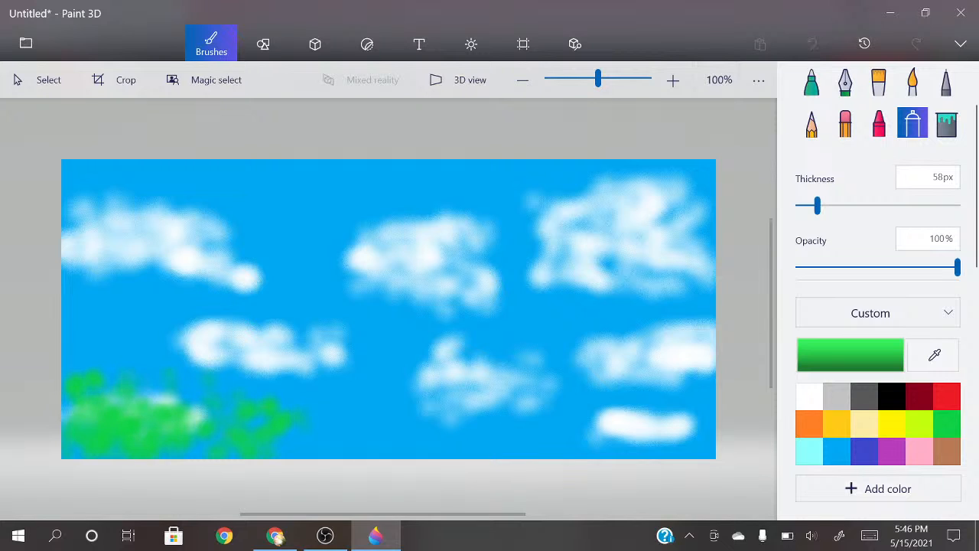
pyautogui.moveTo(325, 440); pyautogui.dragTo(356, 432)
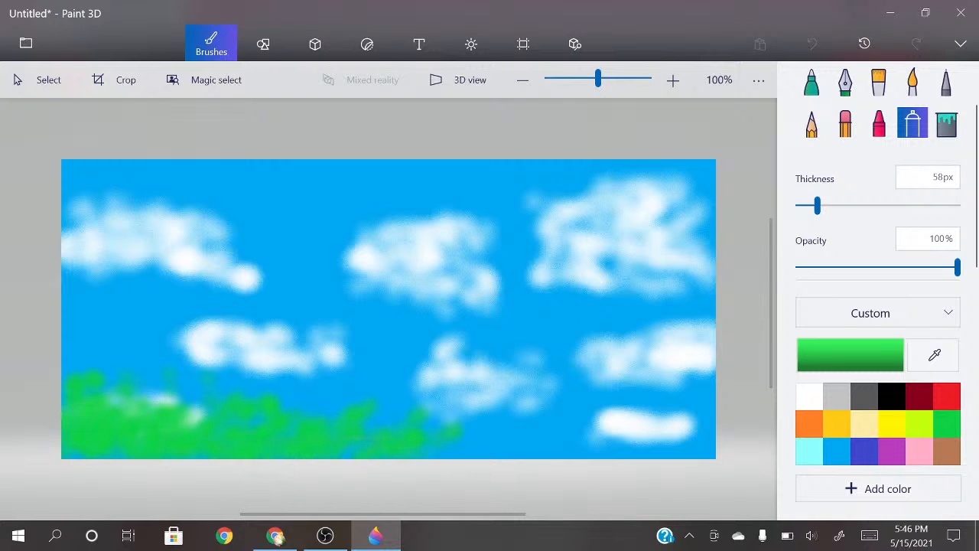
pyautogui.moveTo(458, 438); pyautogui.dragTo(475, 440)
pyautogui.moveTo(521, 406)
pyautogui.mouseDown()
pyautogui.moveTo(481, 425)
pyautogui.moveTo(472, 403)
pyautogui.mouseUp()
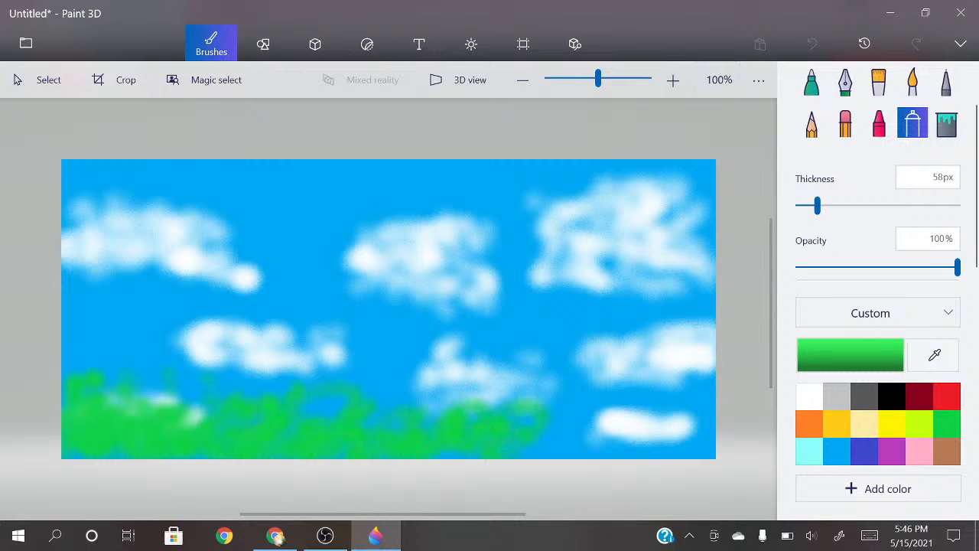
pyautogui.moveTo(196, 419)
pyautogui.mouseDown()
pyautogui.moveTo(160, 401)
pyautogui.moveTo(116, 406)
pyautogui.mouseUp()
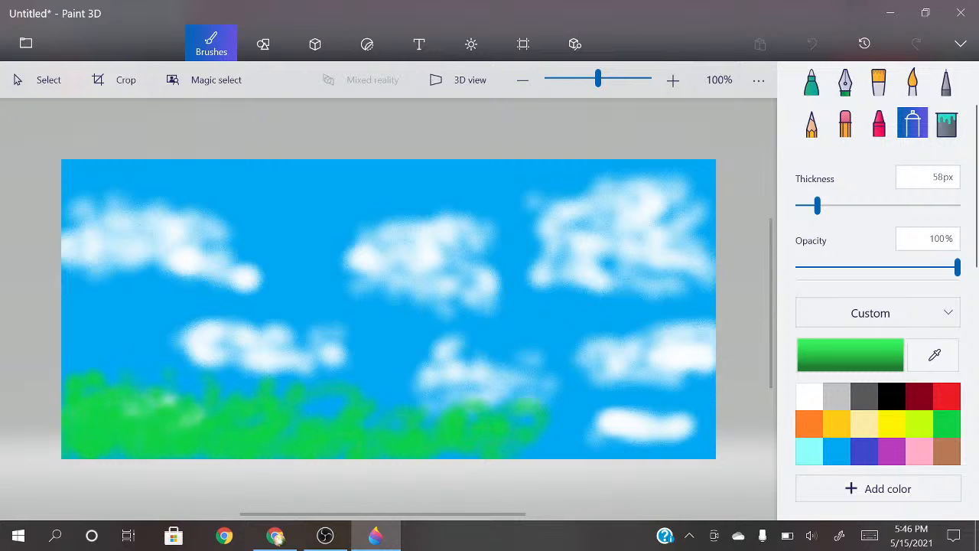
pyautogui.moveTo(530, 452)
pyautogui.mouseDown()
pyautogui.moveTo(555, 434)
pyautogui.moveTo(604, 427)
pyautogui.moveTo(708, 445)
pyautogui.moveTo(610, 417)
pyautogui.moveTo(677, 426)
pyautogui.mouseUp()
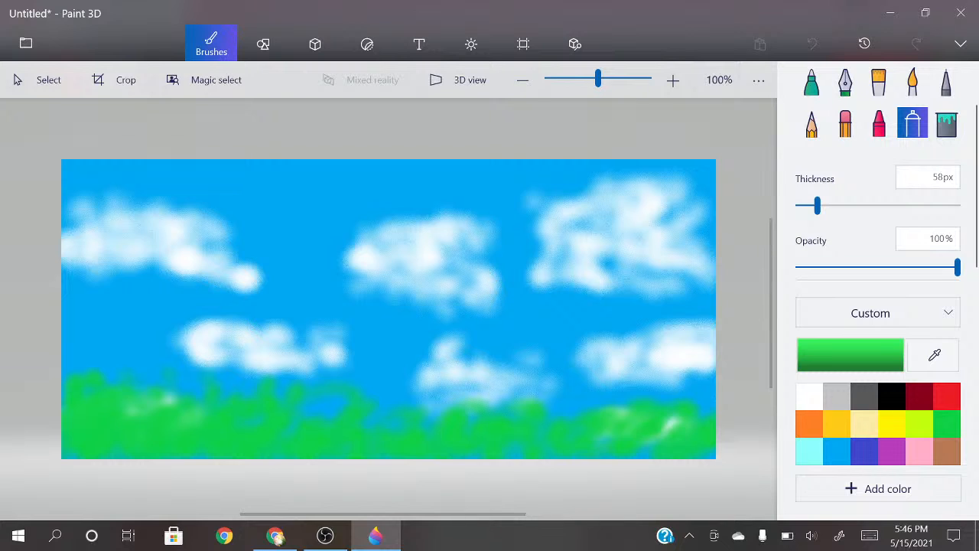
pyautogui.moveTo(466, 395); pyautogui.dragTo(456, 382)
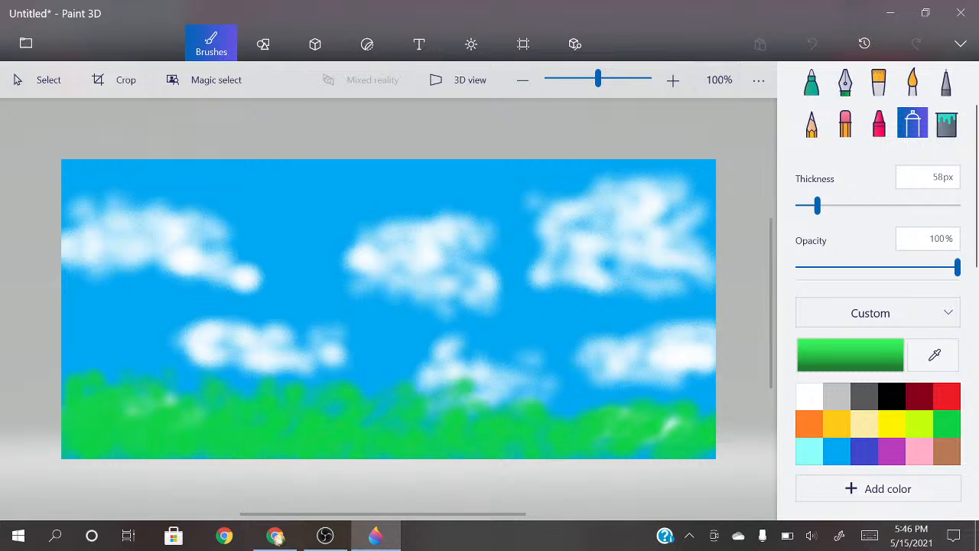
# Step: Spray yellow highlights over the green grass along its full width
pyautogui.click(892, 424)
pyautogui.click(612, 429)
pyautogui.moveTo(568, 437); pyautogui.dragTo(527, 437)
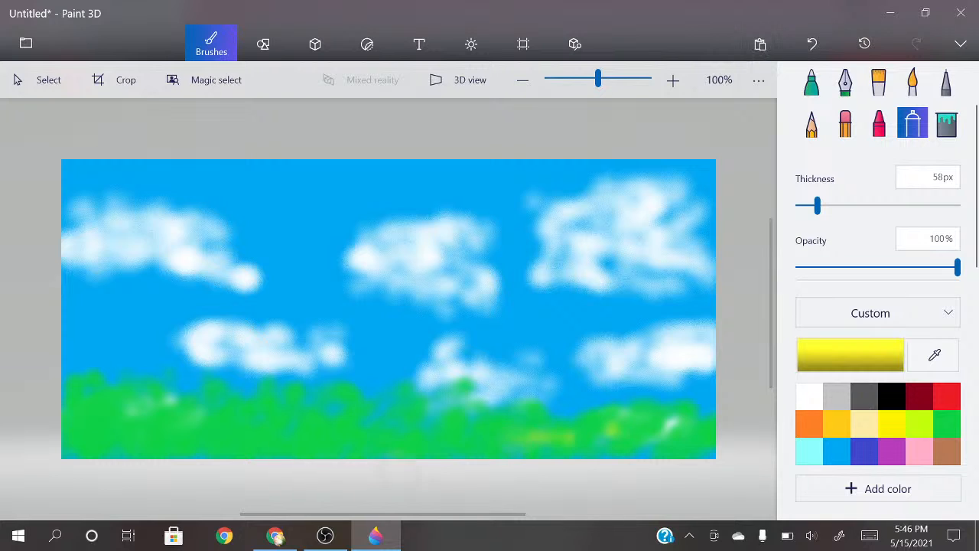
pyautogui.moveTo(320, 420); pyautogui.dragTo(338, 423)
pyautogui.moveTo(416, 434); pyautogui.dragTo(545, 455)
pyautogui.click(691, 449)
pyautogui.moveTo(690, 448)
pyautogui.mouseDown()
pyautogui.moveTo(673, 414)
pyautogui.moveTo(527, 444)
pyautogui.moveTo(417, 440)
pyautogui.moveTo(340, 413)
pyautogui.moveTo(230, 417)
pyautogui.moveTo(69, 382)
pyautogui.moveTo(122, 447)
pyautogui.moveTo(253, 413)
pyautogui.moveTo(452, 436)
pyautogui.moveTo(698, 413)
pyautogui.moveTo(704, 448)
pyautogui.moveTo(631, 405)
pyautogui.moveTo(467, 417)
pyautogui.moveTo(413, 390)
pyautogui.mouseUp()
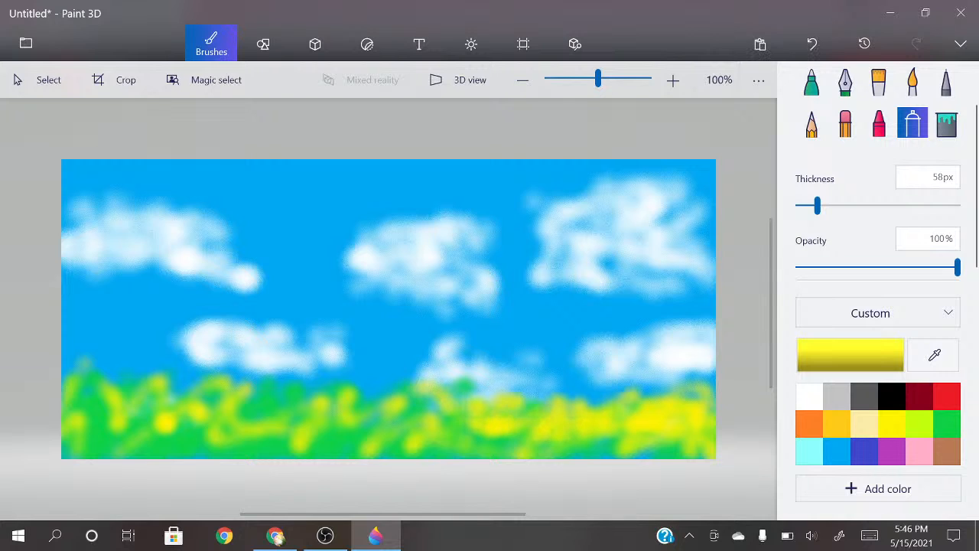
# Step: Spray green over the yellow highlights across the grass to tone them down
pyautogui.click(947, 424)
pyautogui.moveTo(527, 424)
pyautogui.mouseDown()
pyautogui.moveTo(639, 438)
pyautogui.moveTo(697, 427)
pyautogui.moveTo(677, 404)
pyautogui.moveTo(573, 418)
pyautogui.moveTo(700, 444)
pyautogui.moveTo(494, 417)
pyautogui.moveTo(443, 438)
pyautogui.moveTo(478, 401)
pyautogui.moveTo(278, 427)
pyautogui.moveTo(157, 403)
pyautogui.moveTo(119, 412)
pyautogui.moveTo(107, 371)
pyautogui.mouseUp()
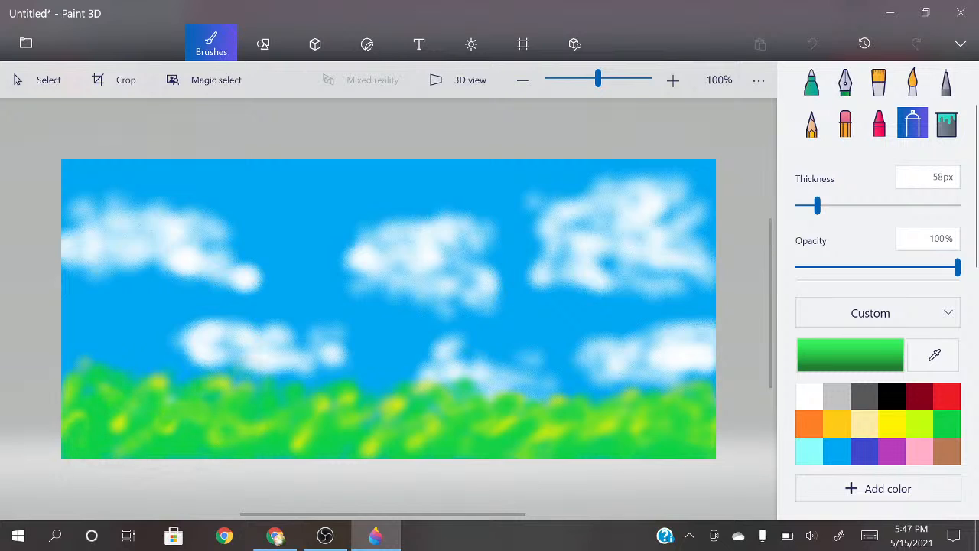
pyautogui.moveTo(559, 401)
pyautogui.mouseDown()
pyautogui.moveTo(393, 423)
pyautogui.moveTo(390, 407)
pyautogui.mouseUp()
# Step: Dab small yellow highlights along the upper and middle grass, working from the right edge toward the left
pyautogui.click(892, 424)
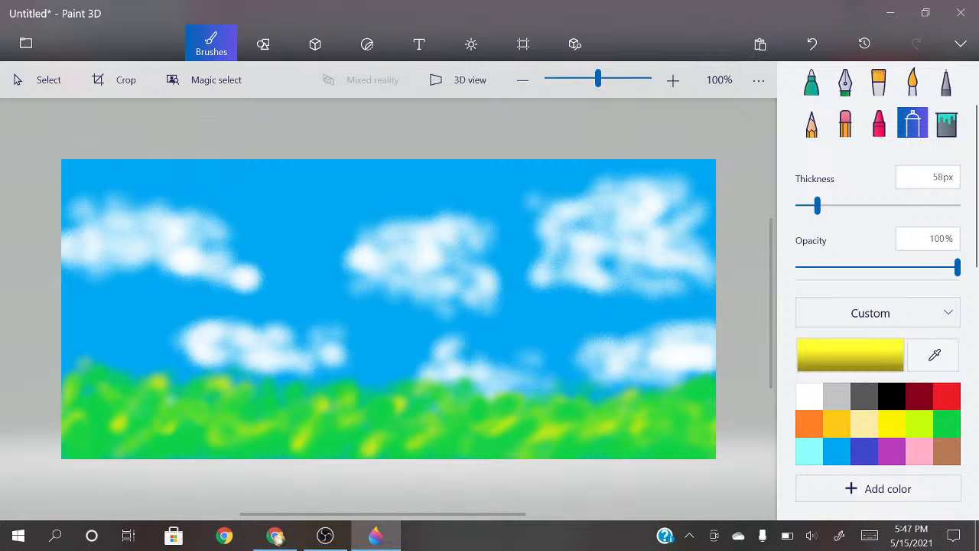
pyautogui.click(710, 393)
pyautogui.click(572, 410)
pyautogui.click(398, 431)
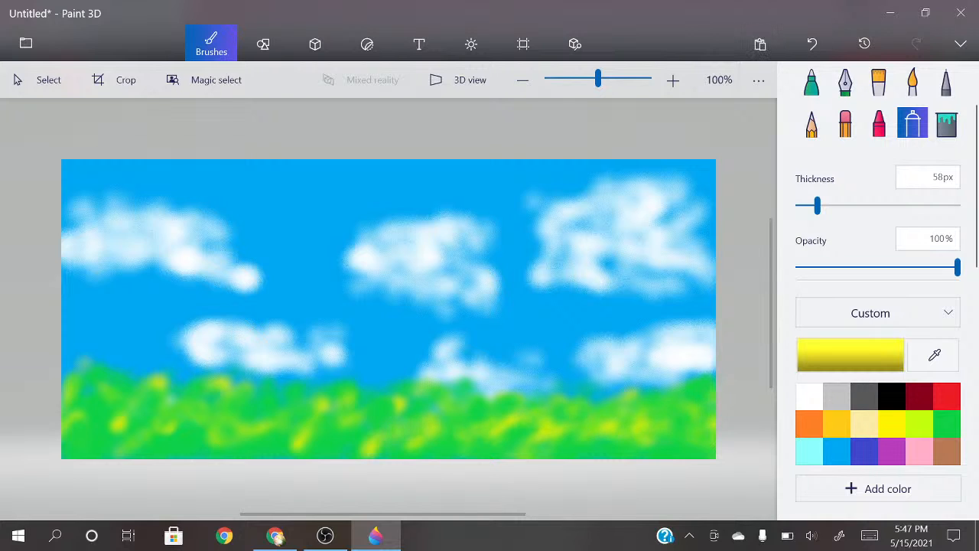
pyautogui.click(361, 423)
pyautogui.click(302, 408)
pyautogui.click(353, 384)
pyautogui.click(248, 413)
pyautogui.click(211, 390)
pyautogui.click(260, 394)
pyautogui.click(228, 405)
pyautogui.click(183, 392)
pyautogui.click(145, 404)
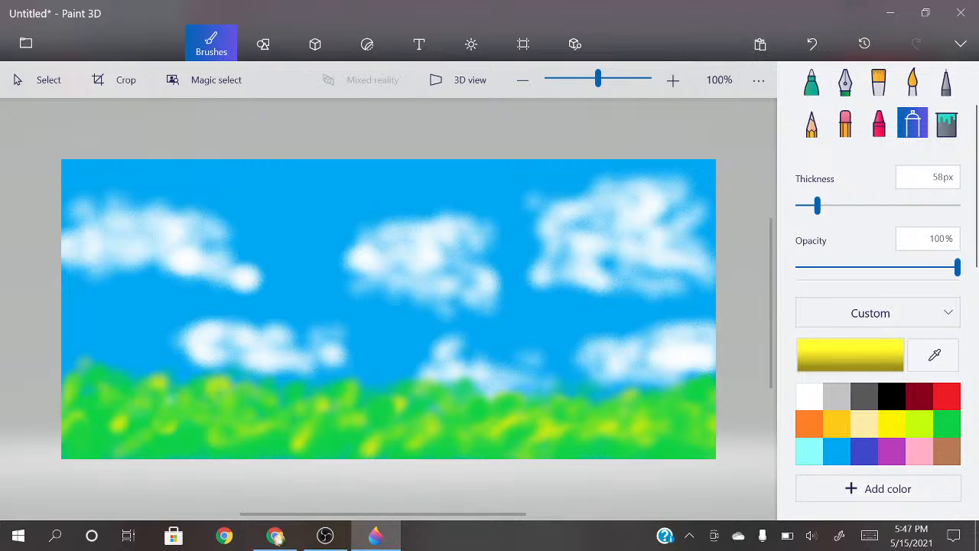
# Step: Add yellow dabs at the grass's left edge and along its lower part up to the middle
pyautogui.click(91, 398)
pyautogui.click(72, 393)
pyautogui.click(76, 428)
pyautogui.click(119, 443)
pyautogui.click(170, 448)
pyautogui.click(224, 443)
pyautogui.click(269, 438)
pyautogui.click(351, 443)
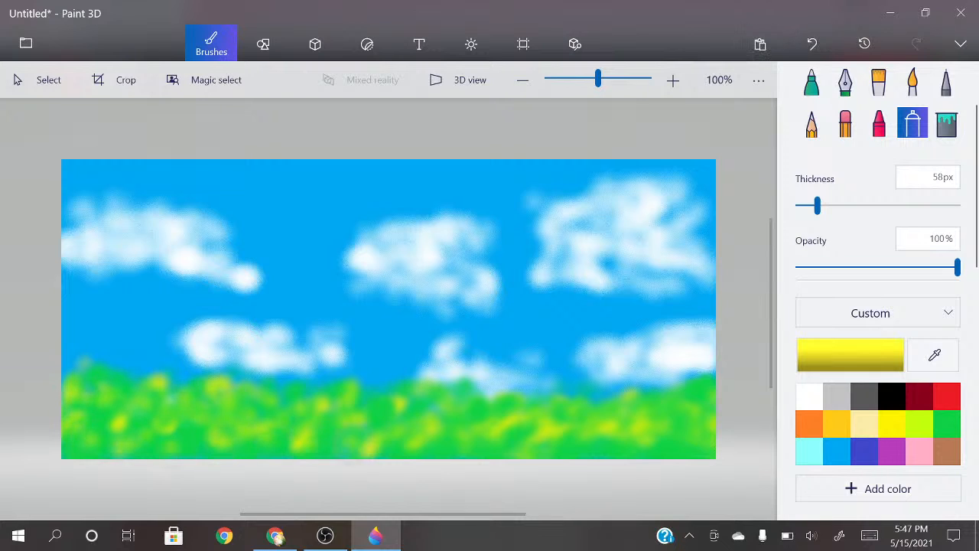
# Step: Dab more yellow highlights over the middle and right parts of the grass
pyautogui.click(397, 436)
pyautogui.click(433, 394)
pyautogui.click(473, 394)
pyautogui.click(560, 424)
pyautogui.click(667, 439)
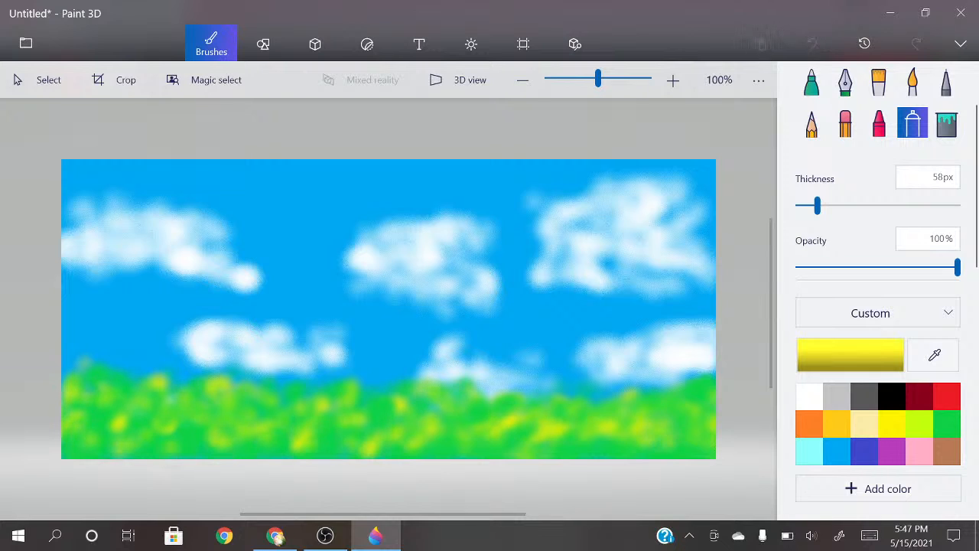
pyautogui.click(543, 407)
pyautogui.click(576, 421)
pyautogui.click(655, 430)
# Step: Spray green dabs over the yellow in the middle of the grass and along its upper-left edge
pyautogui.click(947, 424)
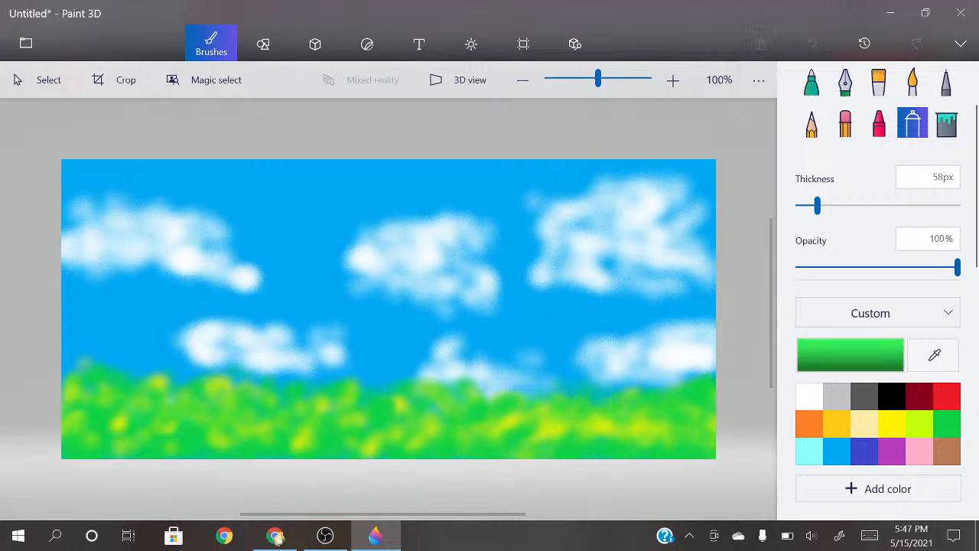
pyautogui.click(350, 412)
pyautogui.click(322, 409)
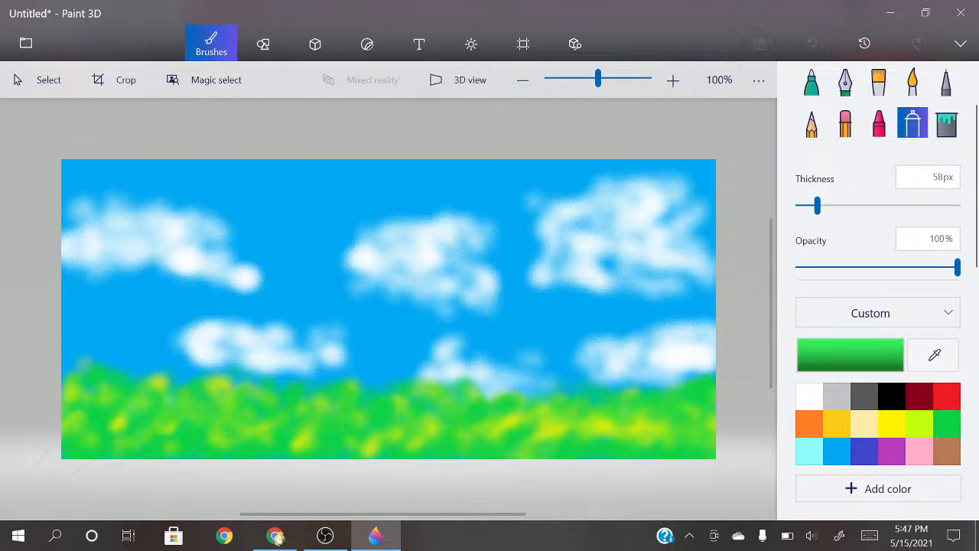
pyautogui.click(72, 384)
pyautogui.click(81, 396)
pyautogui.click(156, 383)
pyautogui.click(186, 397)
pyautogui.click(217, 389)
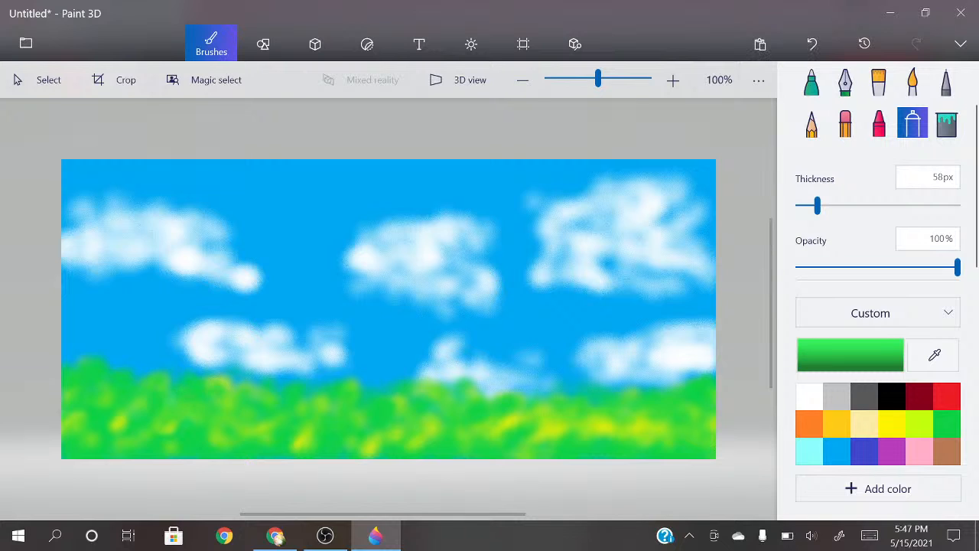
# Step: Make small green crayon marks at 20 px thickness near the right end of the grass
pyautogui.click(879, 123)
pyautogui.click(665, 429)
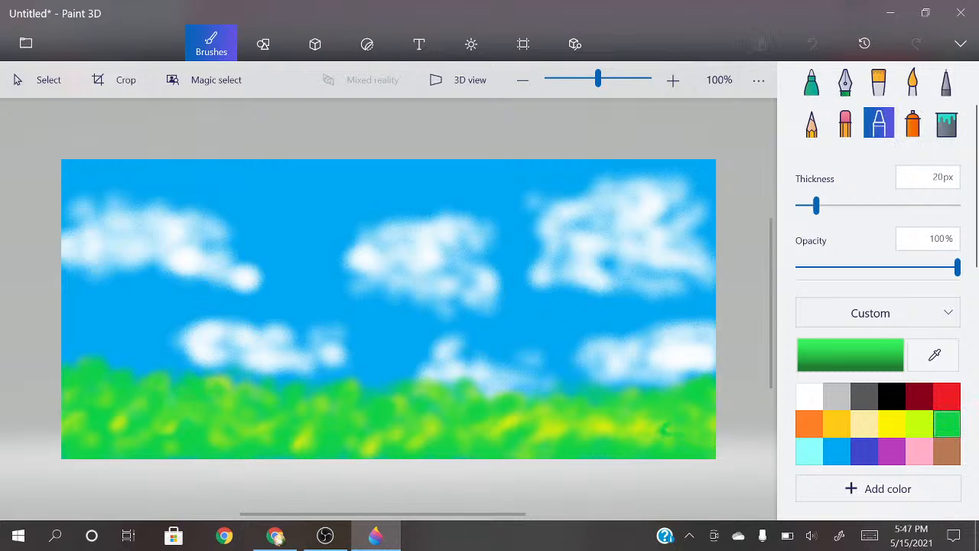
pyautogui.click(693, 426)
# Step: Return to the spray can, set its thickness to 42 px and spray more green over the grass
pyautogui.click(913, 81)
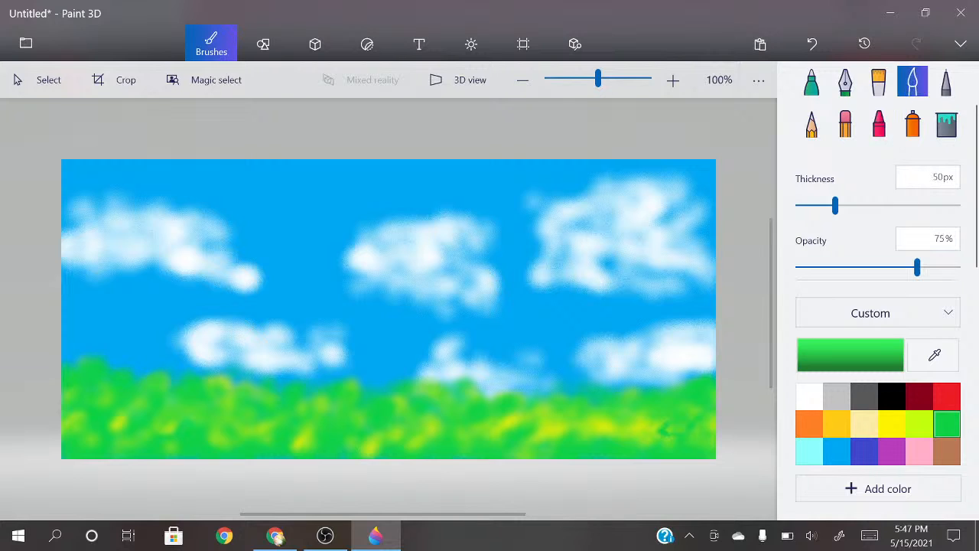
pyautogui.click(913, 123)
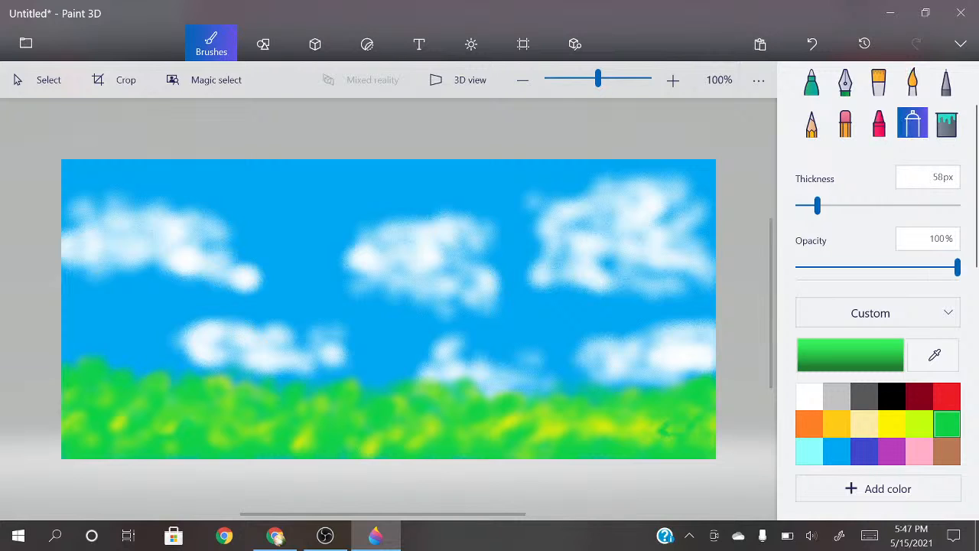
pyautogui.moveTo(817, 206); pyautogui.dragTo(808, 205)
pyautogui.press('super+a')
pyautogui.press('Escape')
pyautogui.moveTo(653, 419); pyautogui.dragTo(644, 432)
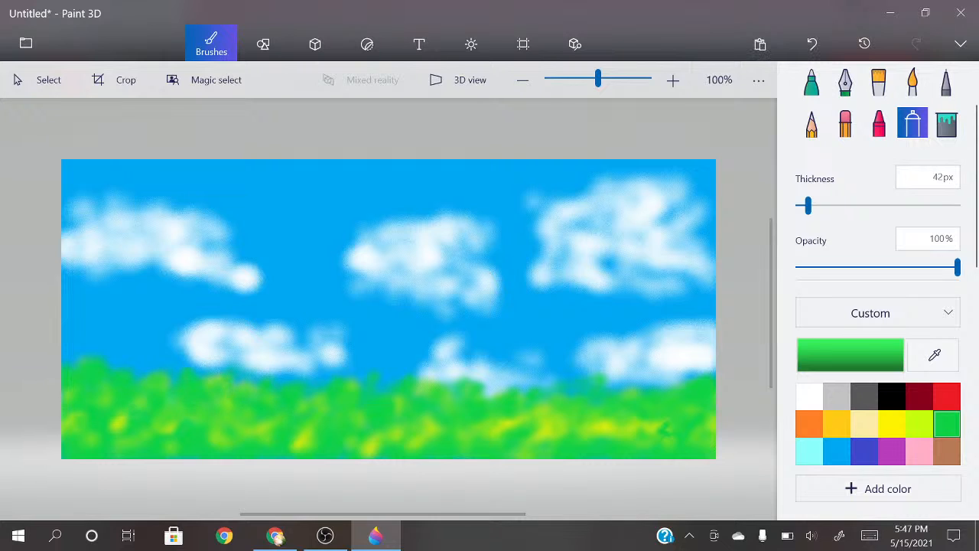
# Step: Dab yellow highlights with the spray can over the left part of the grass
pyautogui.click(891, 423)
pyautogui.click(112, 413)
pyautogui.click(127, 403)
pyautogui.click(154, 406)
pyautogui.click(172, 403)
pyautogui.click(196, 409)
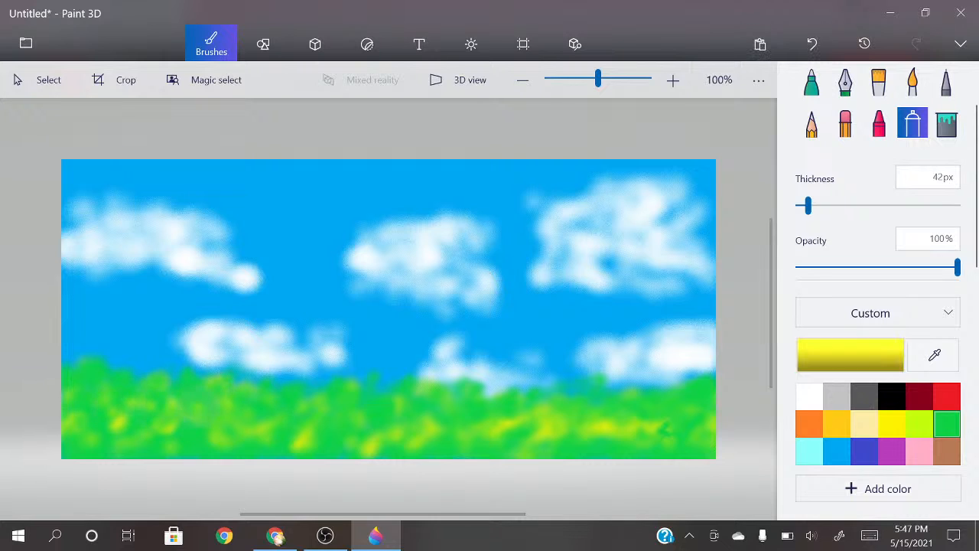
pyautogui.click(121, 390)
pyautogui.click(91, 383)
pyautogui.click(129, 379)
# Step: Spray yellow dabs and streaks through the middle and lower grass across its full width
pyautogui.click(192, 410)
pyautogui.click(255, 408)
pyautogui.click(326, 412)
pyautogui.click(409, 400)
pyautogui.click(490, 404)
pyautogui.click(535, 398)
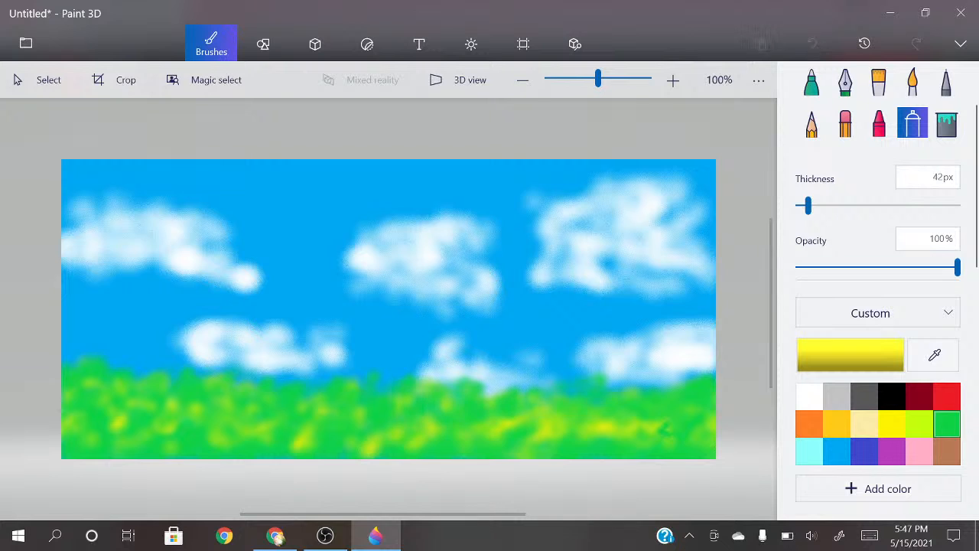
pyautogui.moveTo(612, 403); pyautogui.dragTo(394, 432)
pyautogui.click(583, 437)
pyautogui.moveTo(568, 429); pyautogui.dragTo(310, 421)
pyautogui.click(247, 433)
pyautogui.click(171, 452)
pyautogui.click(112, 433)
pyautogui.click(133, 414)
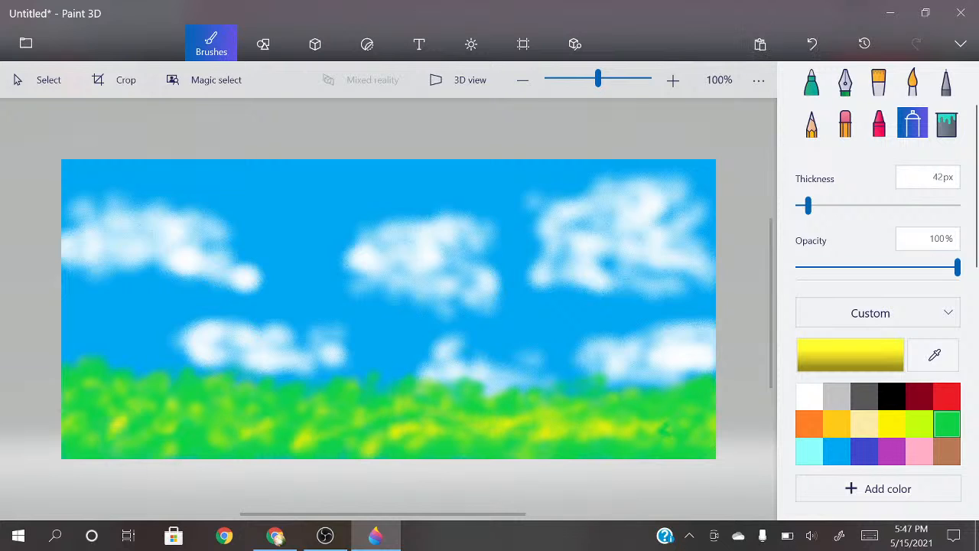
# Step: Spray further yellow streaks along the bottom and upper edge of the grass
pyautogui.click(90, 394)
pyautogui.click(237, 440)
pyautogui.click(354, 440)
pyautogui.moveTo(480, 444); pyautogui.dragTo(517, 444)
pyautogui.click(684, 450)
pyautogui.moveTo(695, 410)
pyautogui.mouseDown()
pyautogui.moveTo(691, 401)
pyautogui.moveTo(200, 382)
pyautogui.moveTo(132, 409)
pyautogui.mouseUp()
pyautogui.click(71, 380)
pyautogui.click(207, 416)
pyautogui.click(284, 398)
pyautogui.click(372, 384)
pyautogui.click(449, 391)
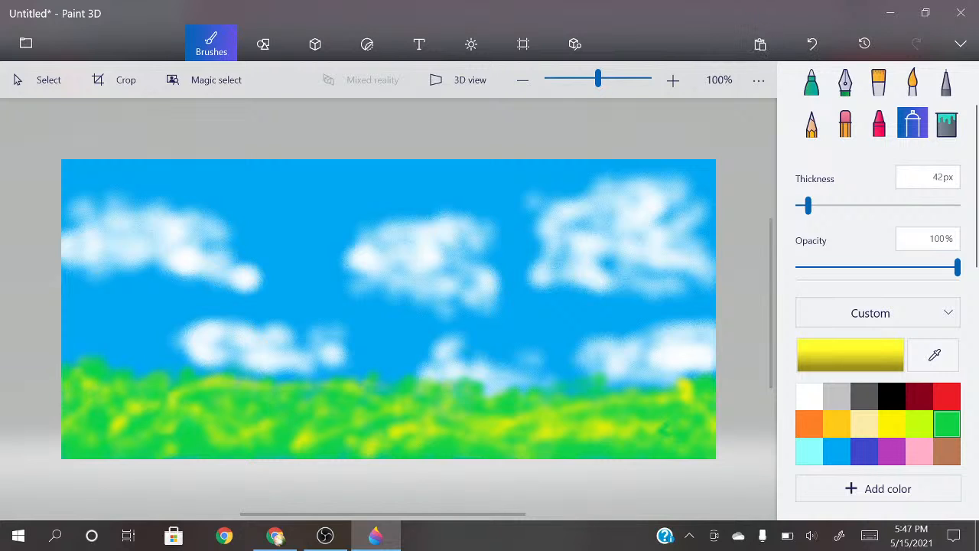
# Step: Spray green over parts of the yellow streaks in the grass to blend them
pyautogui.click(947, 423)
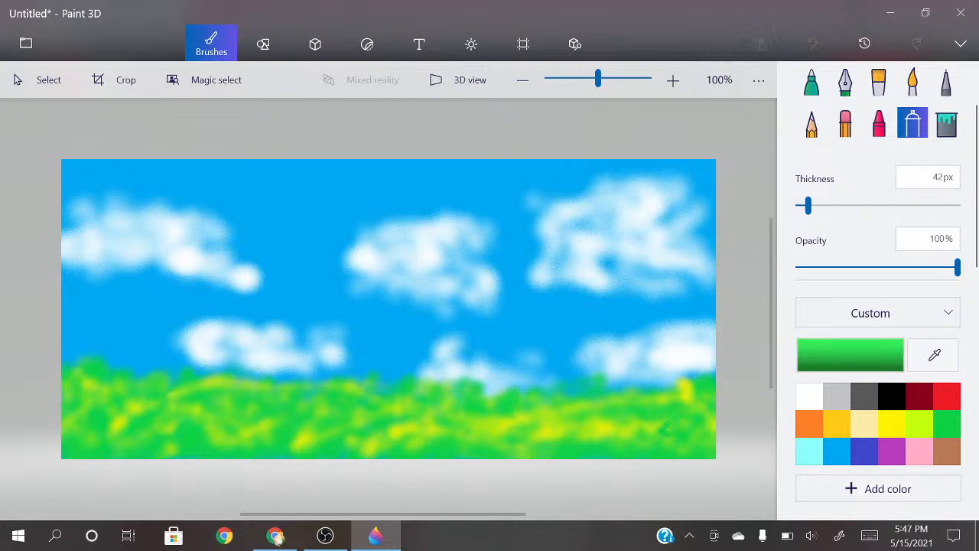
pyautogui.moveTo(496, 430); pyautogui.dragTo(559, 420)
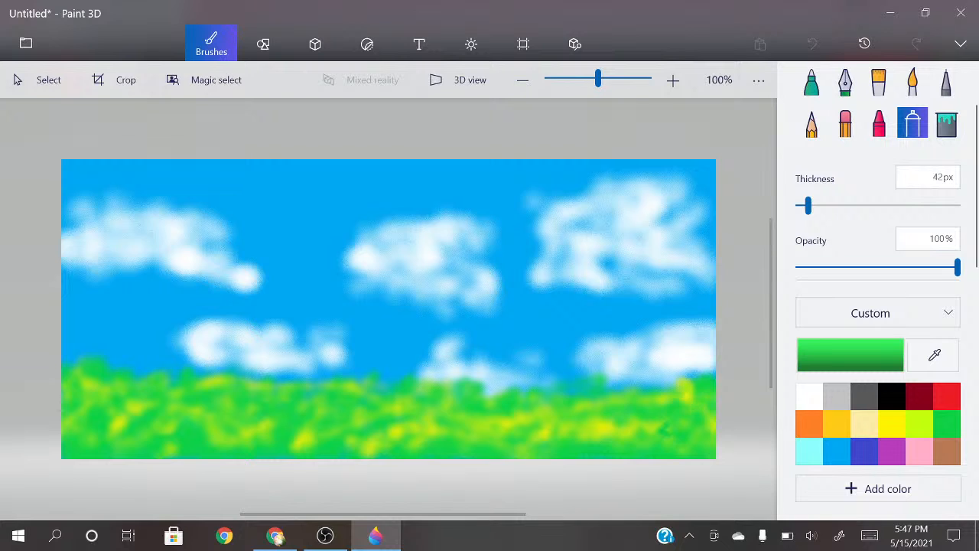
pyautogui.moveTo(375, 381); pyautogui.dragTo(468, 385)
pyautogui.moveTo(538, 410); pyautogui.dragTo(563, 410)
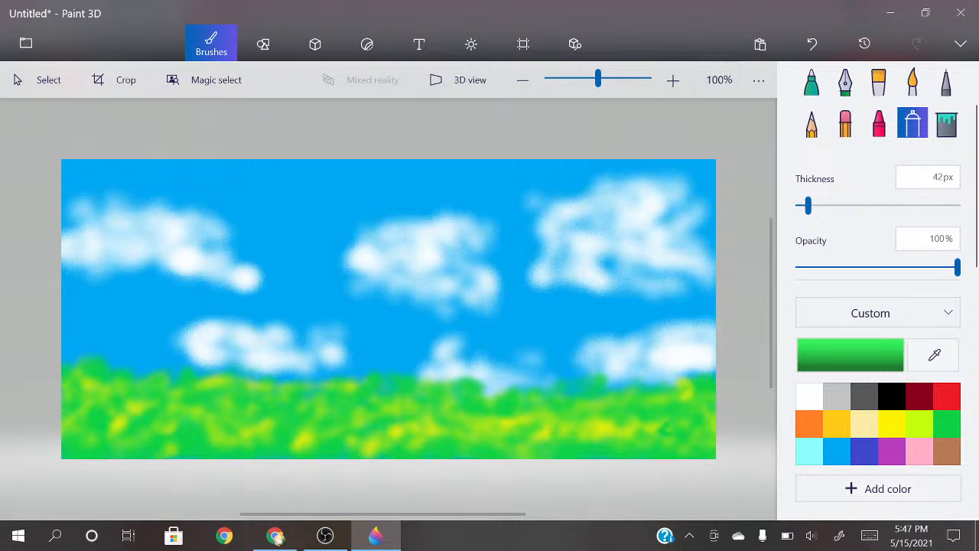
# Step: Spray a pink flower from overlapping dabs in the grass near its right end
pyautogui.click(919, 451)
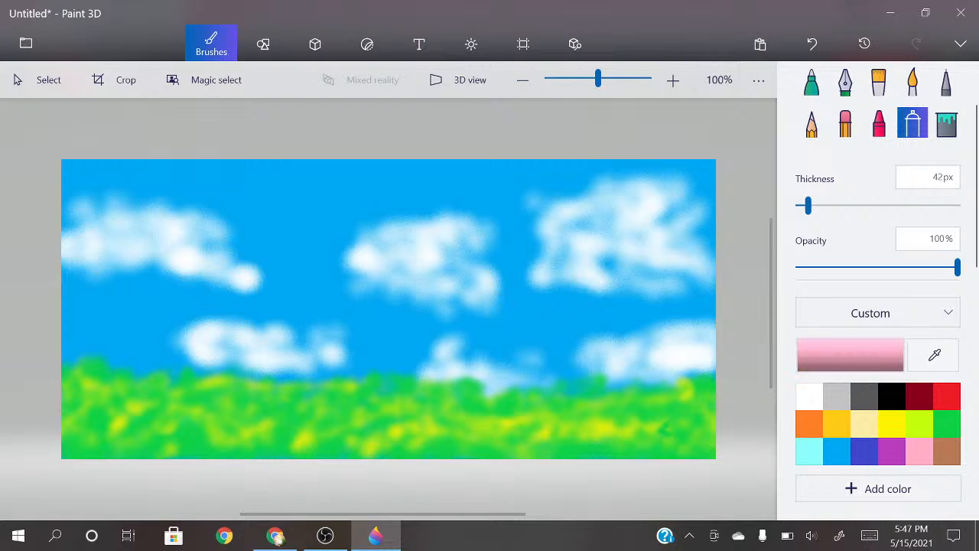
pyautogui.click(659, 429)
pyautogui.click(655, 426)
pyautogui.moveTo(666, 419); pyautogui.dragTo(653, 423)
pyautogui.click(664, 440)
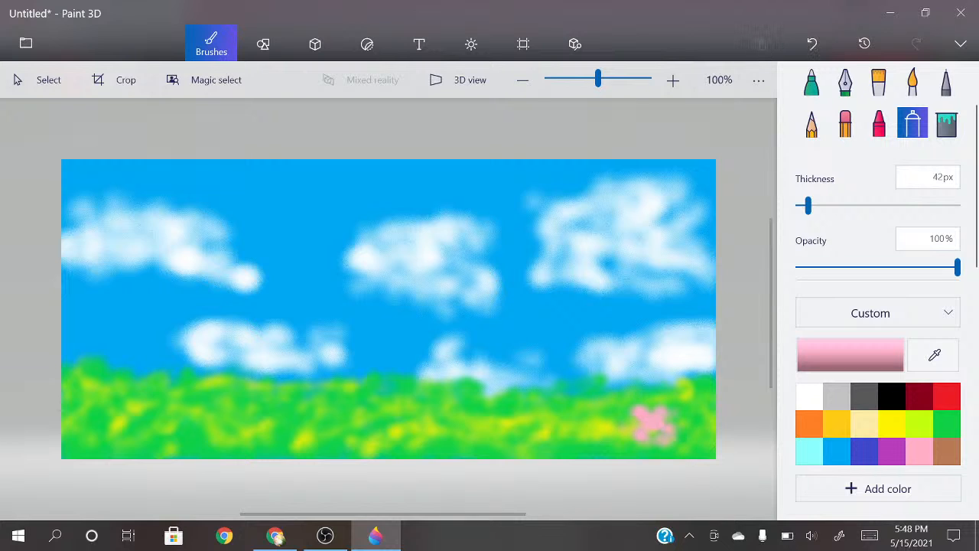
# Step: Start a second pink flower with dabs in the left part of the grass
pyautogui.click(121, 424)
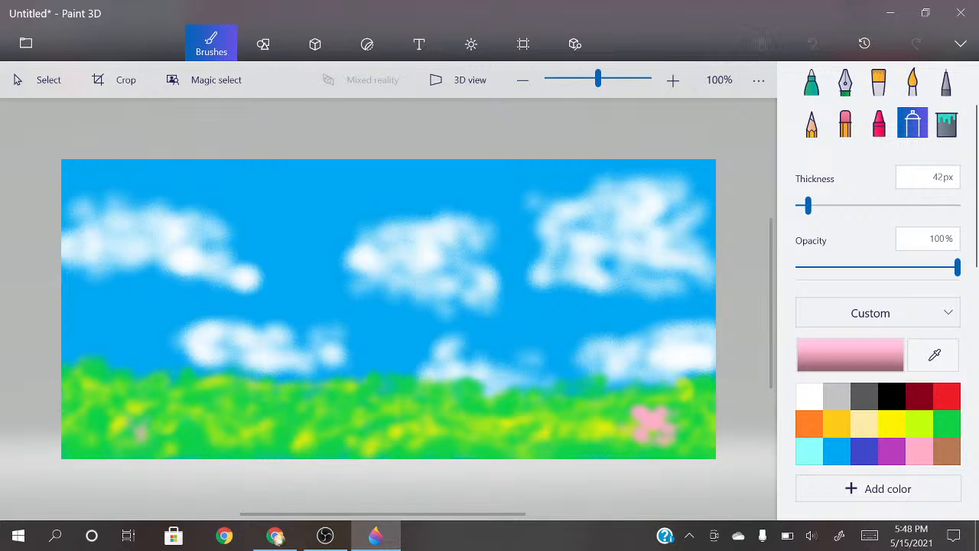
pyautogui.click(135, 409)
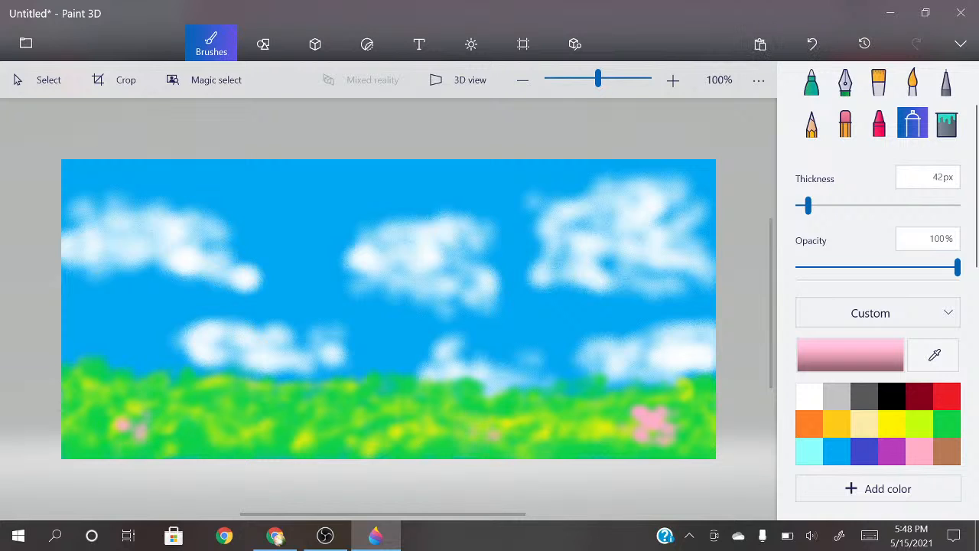
pyautogui.click(143, 430)
# Step: Undo the pink flower dabs in the grass
pyautogui.click(813, 44)
pyautogui.click(813, 44)
pyautogui.click(812, 44)
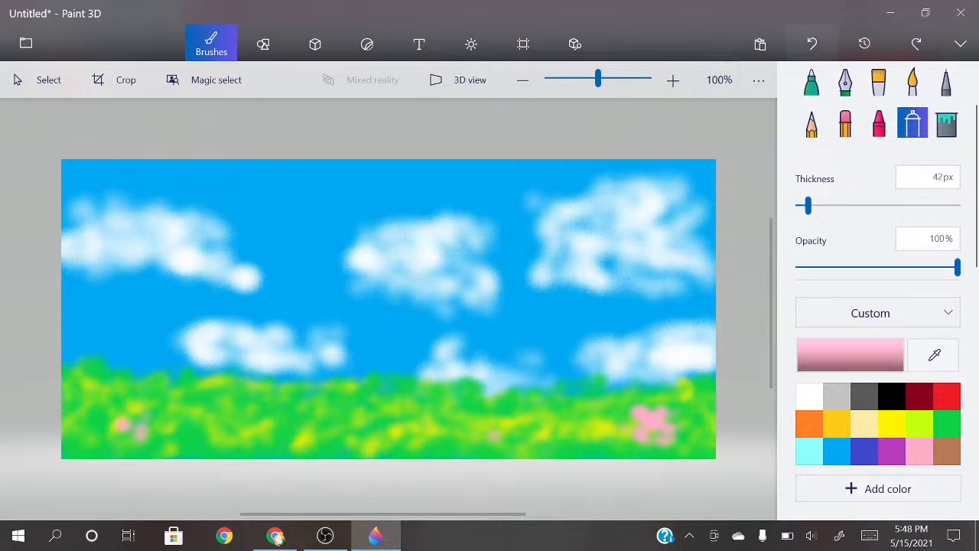
pyautogui.click(813, 44)
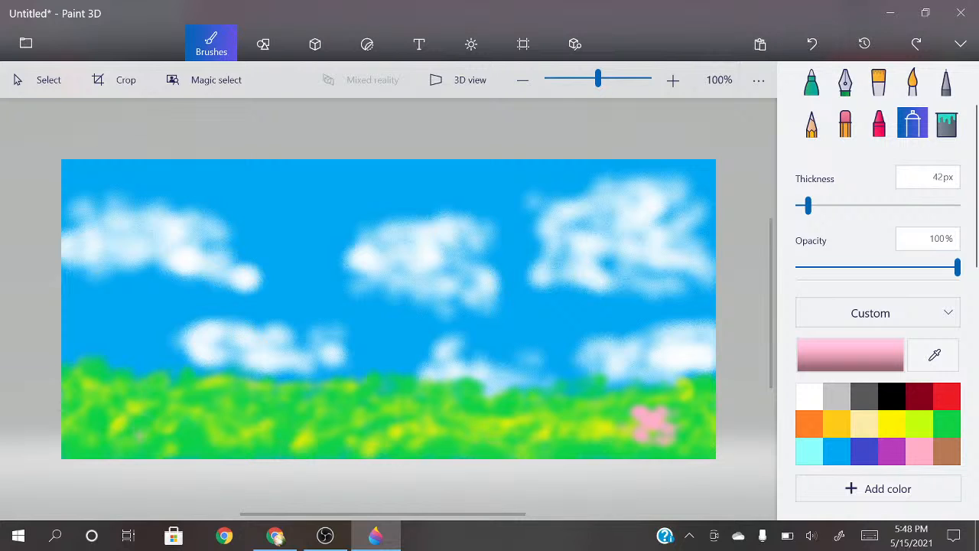
pyautogui.click(812, 43)
pyautogui.click(812, 43)
pyautogui.click(812, 43)
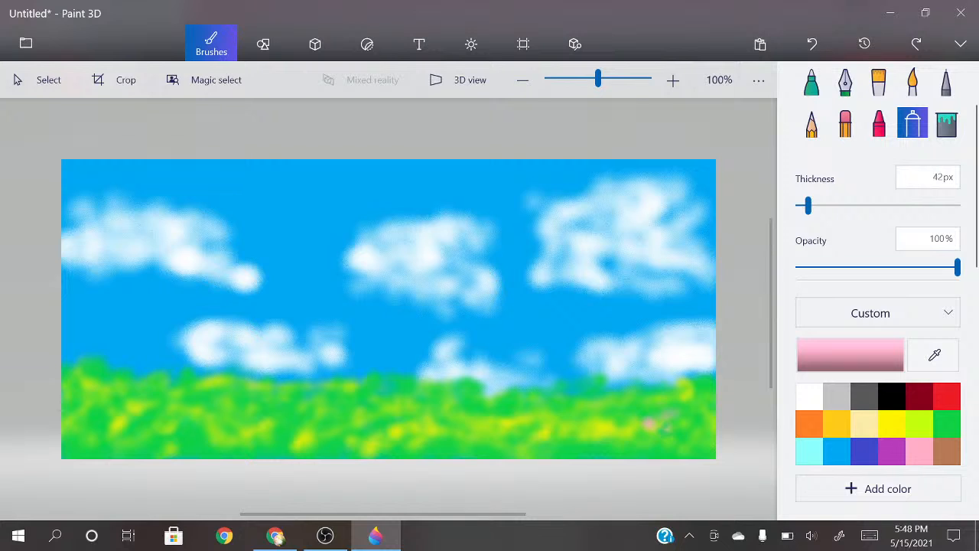
pyautogui.click(812, 43)
# Step: Set the spray can to 105 px thickness and dab soft pink flowers at several spots in the grass
pyautogui.moveTo(809, 205); pyautogui.dragTo(845, 205)
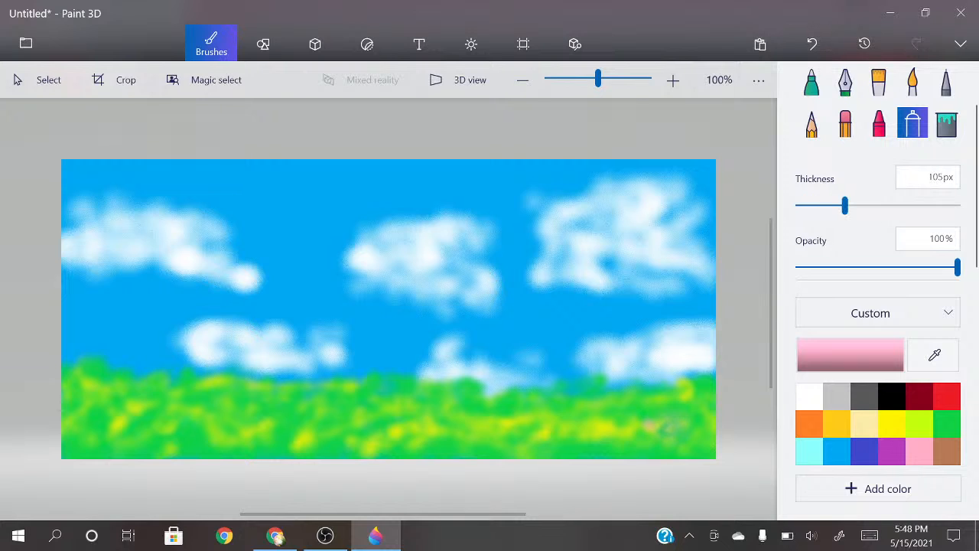
pyautogui.click(662, 424)
pyautogui.click(186, 424)
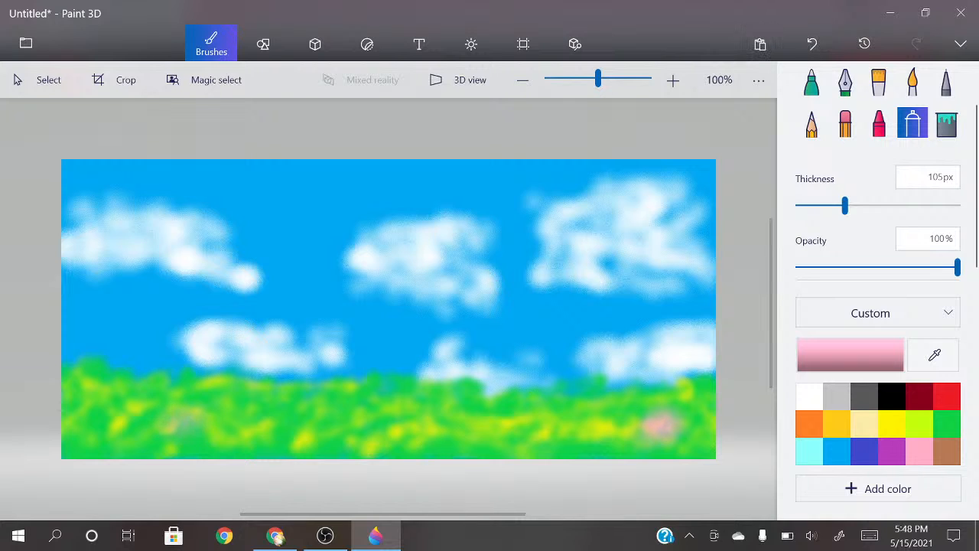
pyautogui.click(384, 451)
pyautogui.click(482, 439)
pyautogui.click(334, 439)
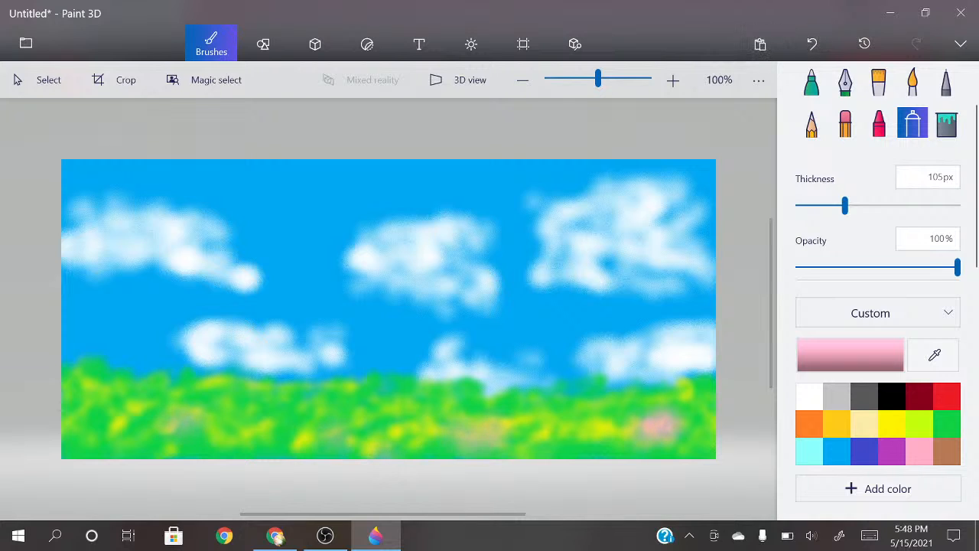
# Step: Undo the most recent pink dabs in the middle of the grass
pyautogui.click(812, 43)
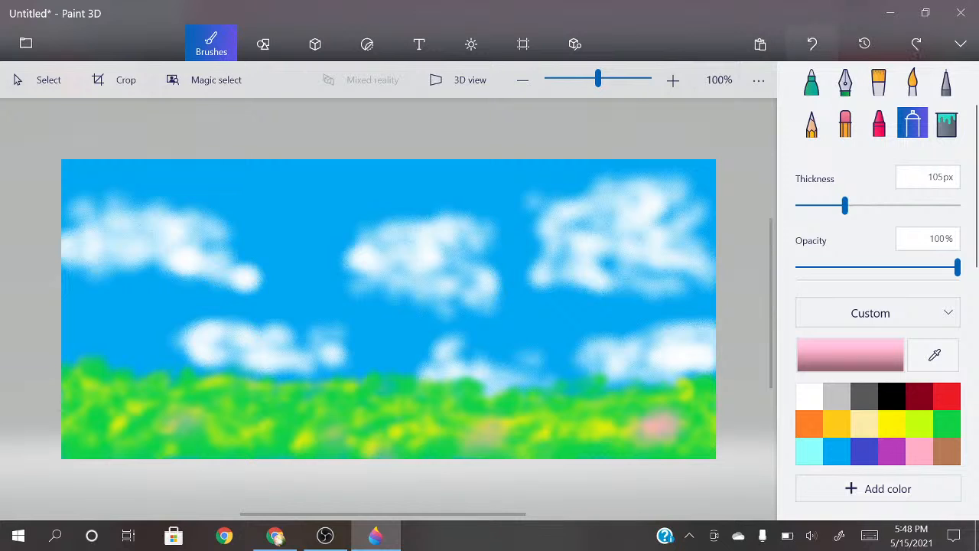
pyautogui.click(865, 43)
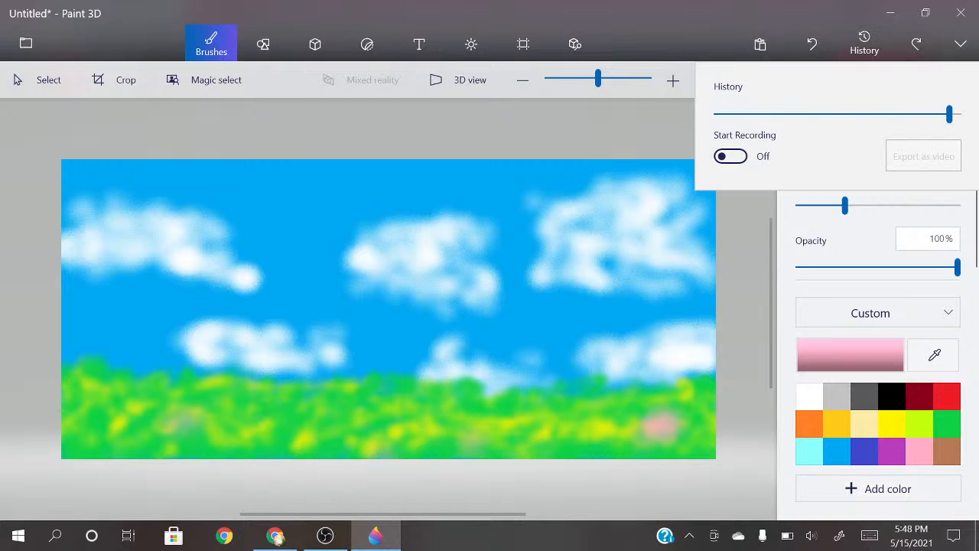
pyautogui.click(812, 44)
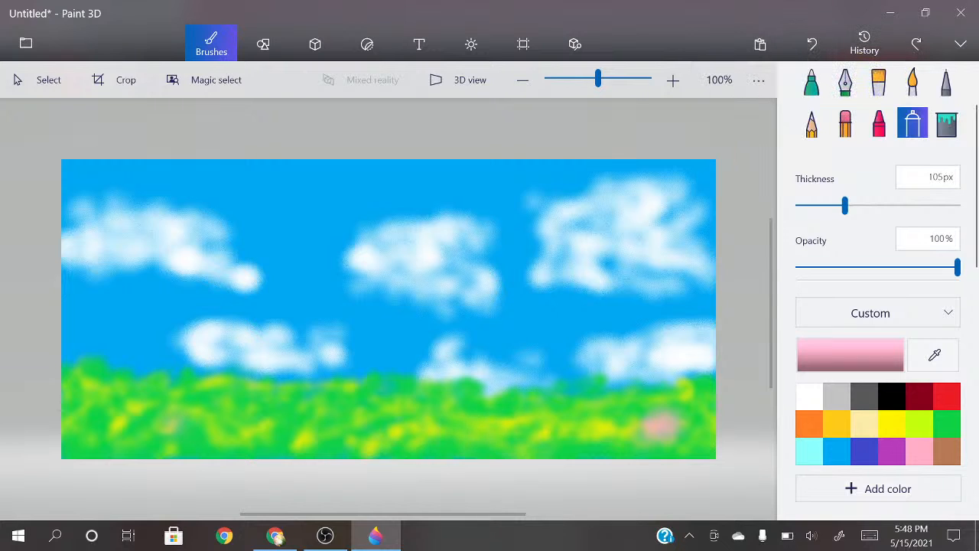
# Step: Spray a green hill at 105 px thickness above the left half of the grass
pyautogui.click(947, 424)
pyautogui.moveTo(83, 350)
pyautogui.mouseDown()
pyautogui.moveTo(314, 347)
pyautogui.moveTo(398, 359)
pyautogui.mouseUp()
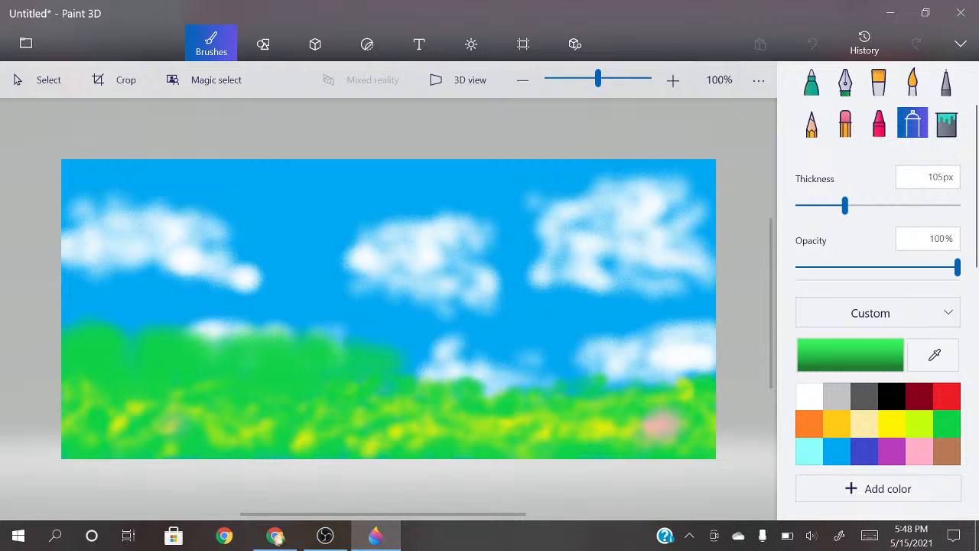
# Step: Switch to YouTube Studio in the browser to check the live stream
pyautogui.click(276, 535)
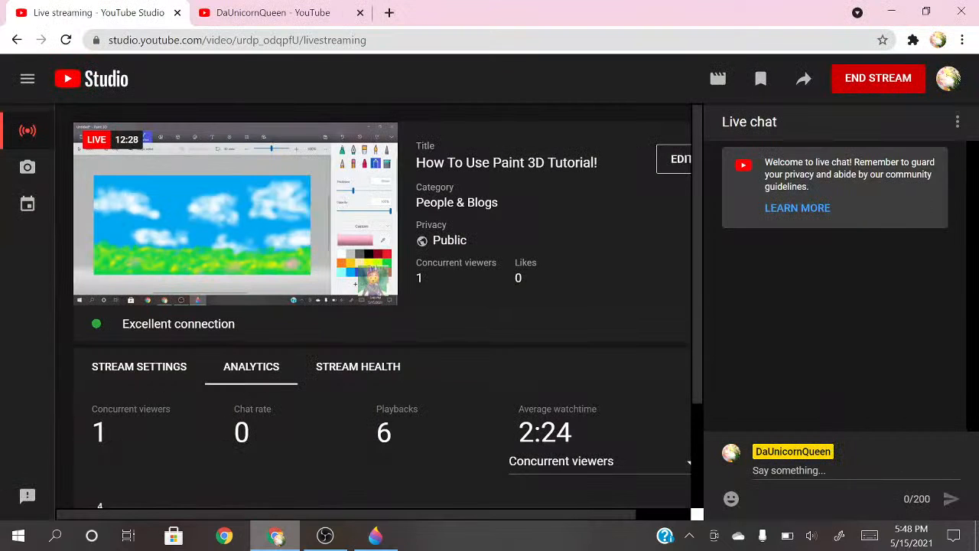
# Step: Switch back to Paint 3D and spray the green hills across the full width above the grass
pyautogui.click(375, 536)
pyautogui.moveTo(103, 340)
pyautogui.mouseDown()
pyautogui.moveTo(229, 348)
pyautogui.moveTo(406, 386)
pyautogui.mouseUp()
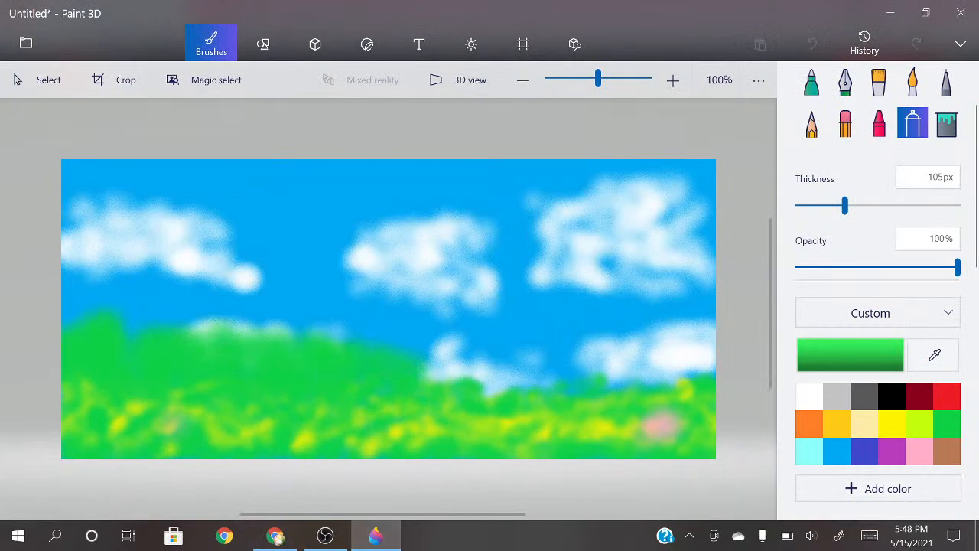
pyautogui.moveTo(643, 433)
pyautogui.mouseDown()
pyautogui.moveTo(662, 432)
pyautogui.moveTo(688, 409)
pyautogui.moveTo(628, 378)
pyautogui.moveTo(566, 369)
pyautogui.moveTo(463, 383)
pyautogui.moveTo(428, 368)
pyautogui.moveTo(696, 371)
pyautogui.moveTo(202, 352)
pyautogui.moveTo(180, 394)
pyautogui.moveTo(383, 432)
pyautogui.mouseUp()
pyautogui.moveTo(665, 345); pyautogui.dragTo(594, 344)
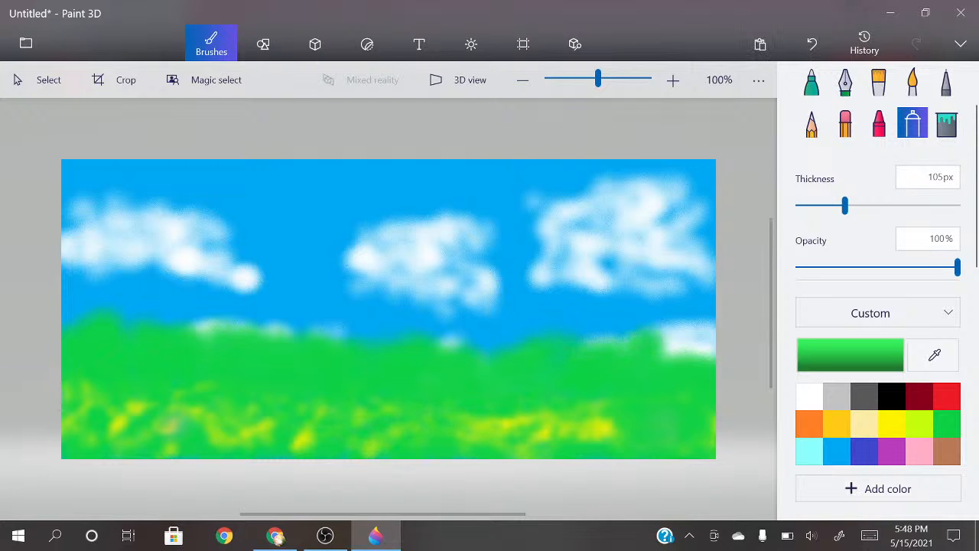
# Step: Try yellow spray on the right part of the hill, and undo it along with the last green strokes
pyautogui.click(892, 424)
pyautogui.moveTo(700, 356)
pyautogui.mouseDown()
pyautogui.moveTo(669, 361)
pyautogui.moveTo(623, 391)
pyautogui.moveTo(521, 387)
pyautogui.mouseUp()
pyautogui.click(813, 45)
pyautogui.click(812, 45)
pyautogui.click(812, 44)
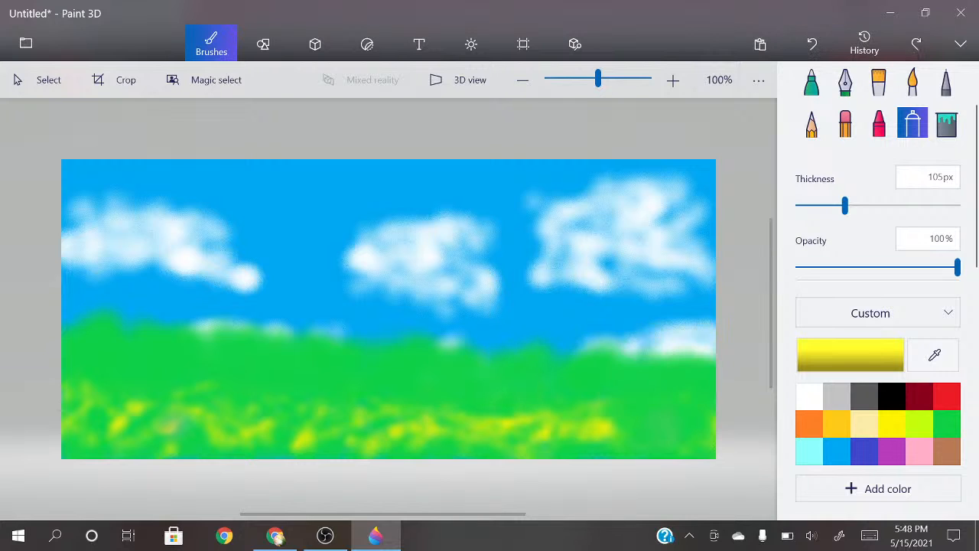
# Step: Spray green along the hill's right end, over the lower edge of the low cloud
pyautogui.click(946, 451)
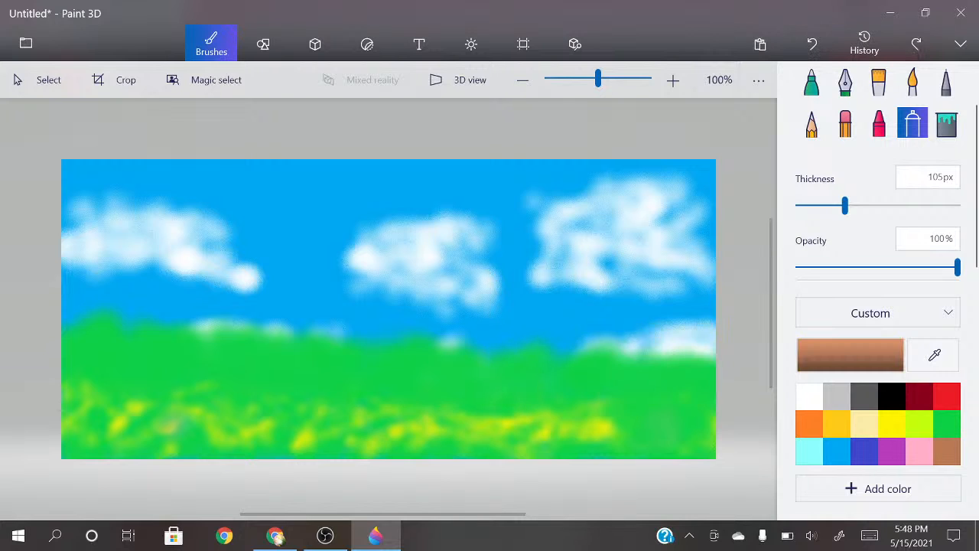
pyautogui.click(946, 424)
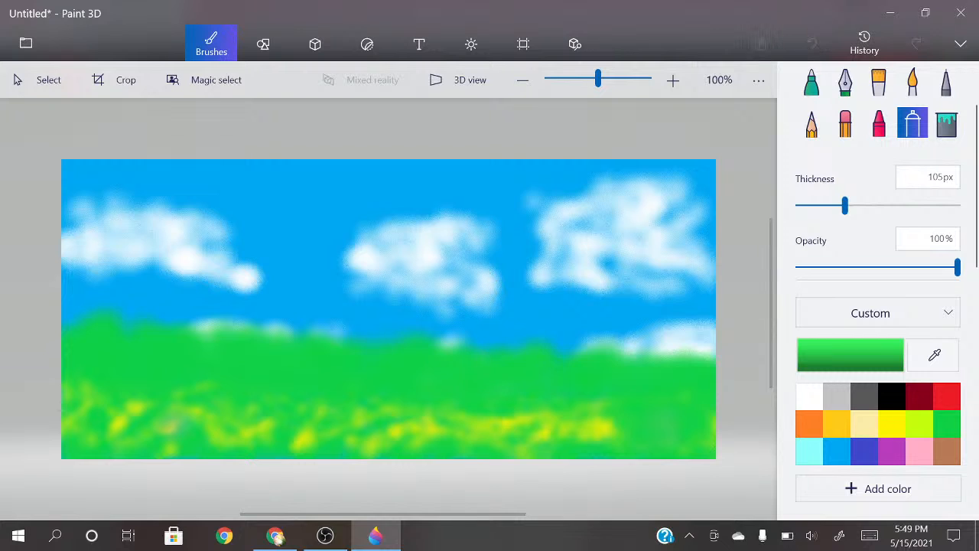
pyautogui.moveTo(701, 355); pyautogui.dragTo(635, 350)
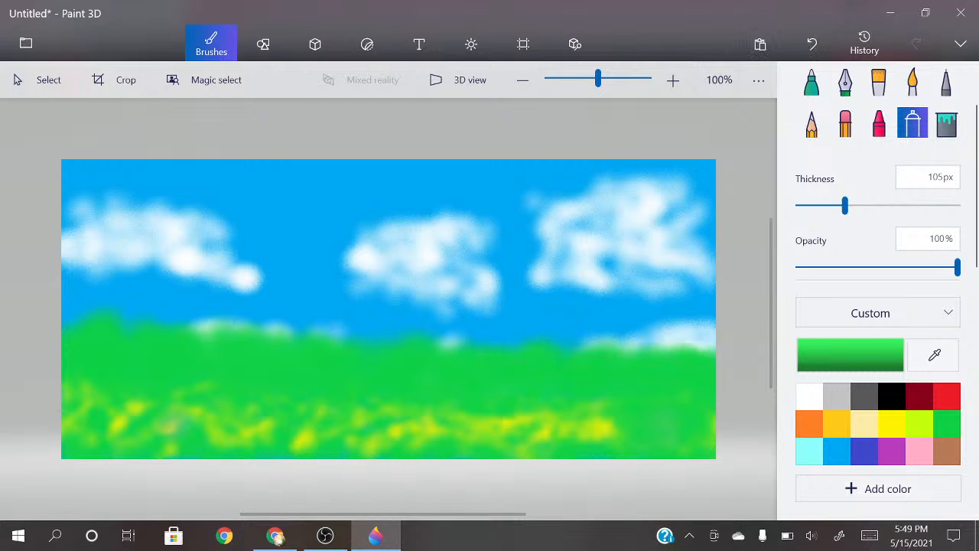
# Step: Dab soft yellow highlights over the whole green hill and the grass with the 105 px spray can
pyautogui.click(892, 424)
pyautogui.click(573, 397)
pyautogui.click(488, 394)
pyautogui.click(444, 395)
pyautogui.click(390, 404)
pyautogui.click(489, 373)
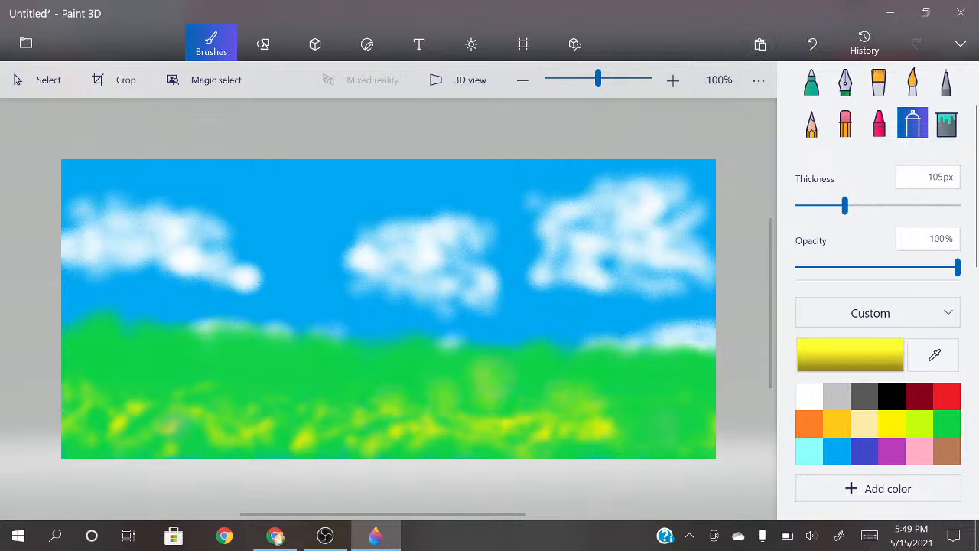
pyautogui.moveTo(589, 398); pyautogui.dragTo(696, 388)
pyautogui.click(686, 381)
pyautogui.click(669, 369)
pyautogui.click(658, 404)
pyautogui.click(693, 446)
pyautogui.click(629, 446)
pyautogui.click(575, 433)
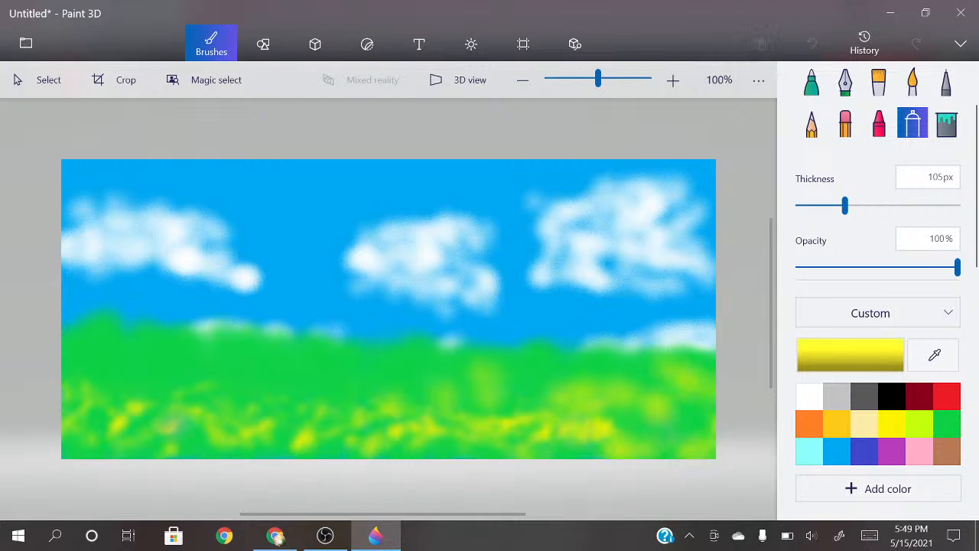
pyautogui.moveTo(548, 375)
pyautogui.mouseDown()
pyautogui.moveTo(128, 353)
pyautogui.moveTo(162, 387)
pyautogui.moveTo(629, 447)
pyautogui.moveTo(457, 447)
pyautogui.moveTo(530, 366)
pyautogui.moveTo(391, 386)
pyautogui.moveTo(257, 378)
pyautogui.moveTo(91, 420)
pyautogui.moveTo(377, 452)
pyautogui.moveTo(627, 435)
pyautogui.moveTo(667, 445)
pyautogui.moveTo(696, 363)
pyautogui.moveTo(267, 344)
pyautogui.moveTo(241, 334)
pyautogui.mouseUp()
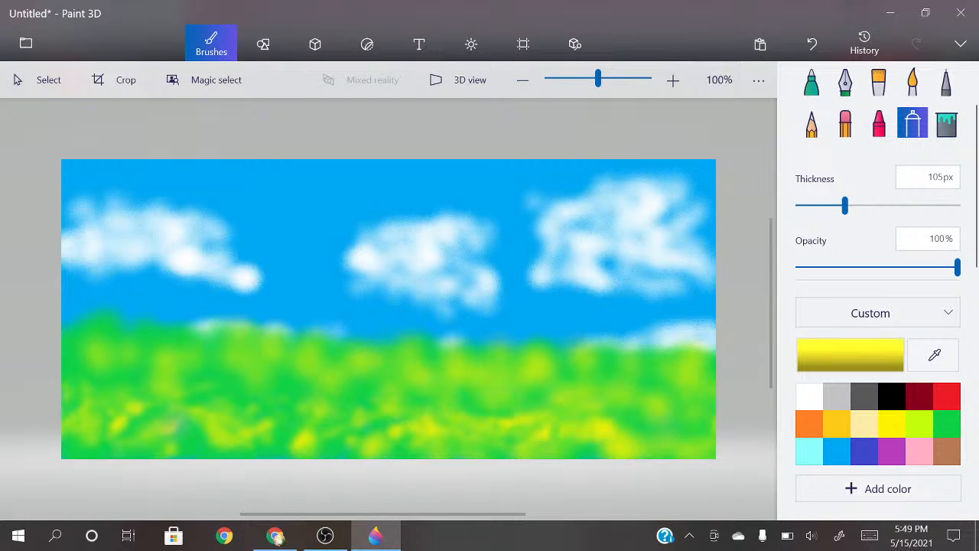
# Step: Spray both sides and the top of a brown tree trunk in the middle of the scene at 105 px thickness
pyautogui.click(946, 450)
pyautogui.moveTo(313, 410)
pyautogui.mouseDown()
pyautogui.moveTo(379, 352)
pyautogui.moveTo(373, 327)
pyautogui.moveTo(369, 363)
pyautogui.moveTo(357, 346)
pyautogui.mouseUp()
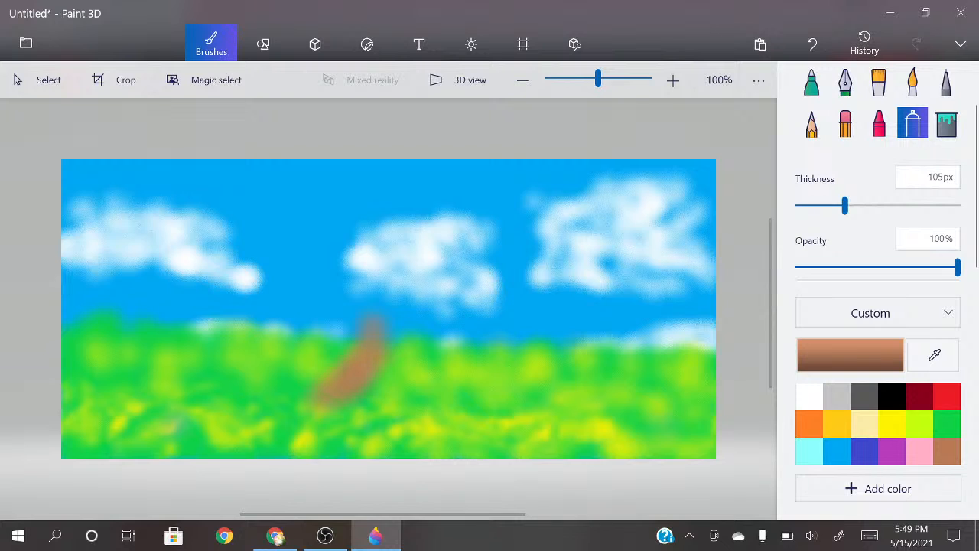
pyautogui.moveTo(417, 344)
pyautogui.mouseDown()
pyautogui.moveTo(433, 379)
pyautogui.moveTo(417, 380)
pyautogui.moveTo(453, 390)
pyautogui.moveTo(428, 404)
pyautogui.moveTo(417, 317)
pyautogui.mouseUp()
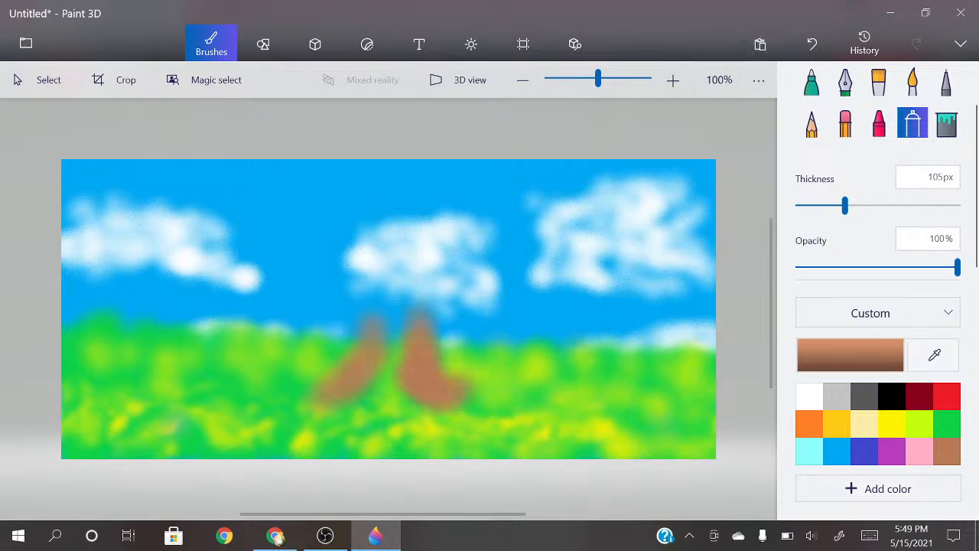
pyautogui.click(418, 318)
pyautogui.moveTo(387, 350)
pyautogui.mouseDown()
pyautogui.moveTo(379, 289)
pyautogui.moveTo(421, 286)
pyautogui.mouseUp()
# Step: Set the spray can thickness to 60 px, fill in the brown trunk and extend its roots on both sides
pyautogui.moveTo(845, 205); pyautogui.dragTo(818, 205)
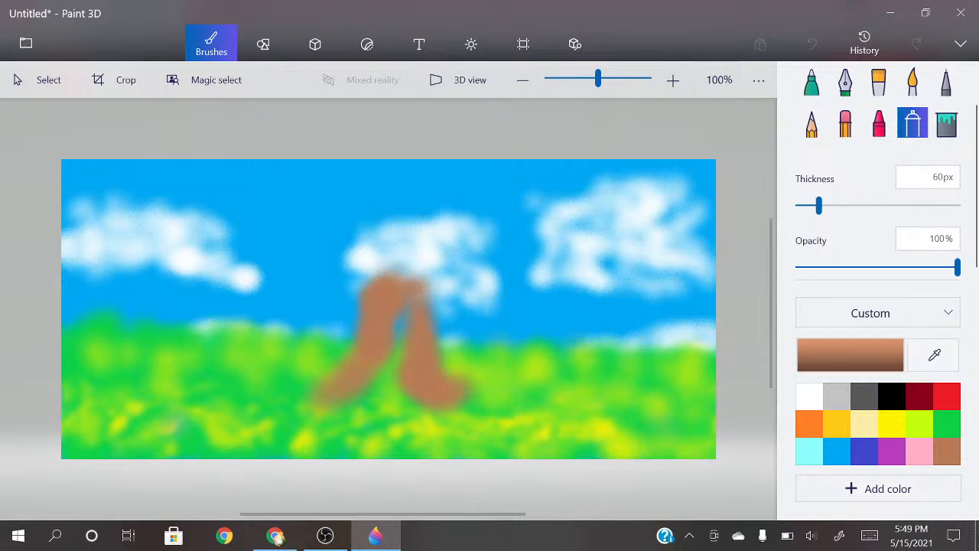
pyautogui.moveTo(473, 395)
pyautogui.mouseDown()
pyautogui.moveTo(389, 390)
pyautogui.moveTo(396, 358)
pyautogui.mouseUp()
pyautogui.moveTo(325, 390); pyautogui.dragTo(294, 387)
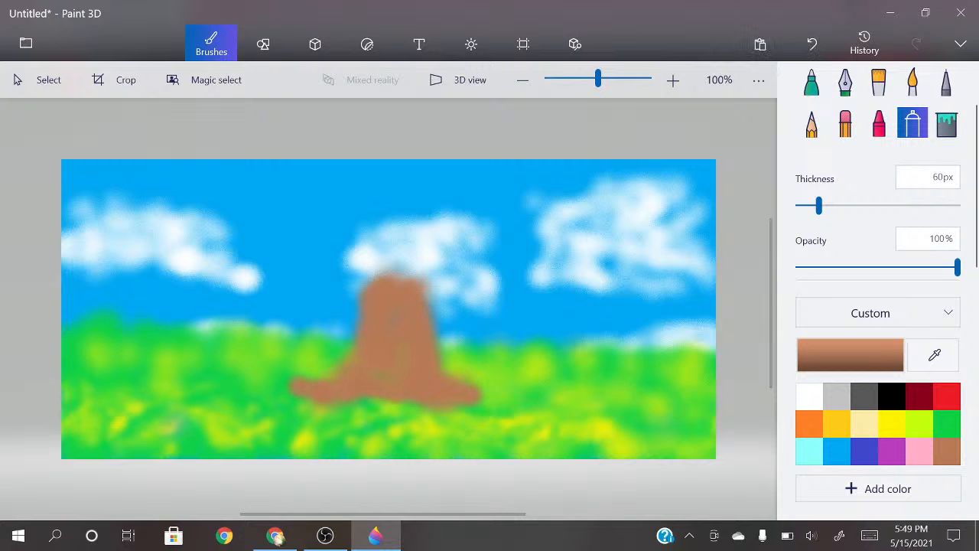
# Step: Try to spray brown forked branches on both sides of the trunk and widen its top
pyautogui.moveTo(433, 306)
pyautogui.mouseDown()
pyautogui.moveTo(458, 289)
pyautogui.moveTo(447, 291)
pyautogui.moveTo(541, 274)
pyautogui.moveTo(562, 248)
pyautogui.moveTo(490, 280)
pyautogui.moveTo(571, 288)
pyautogui.mouseUp()
pyautogui.moveTo(462, 293)
pyautogui.mouseDown()
pyautogui.moveTo(550, 243)
pyautogui.moveTo(542, 261)
pyautogui.moveTo(585, 287)
pyautogui.mouseUp()
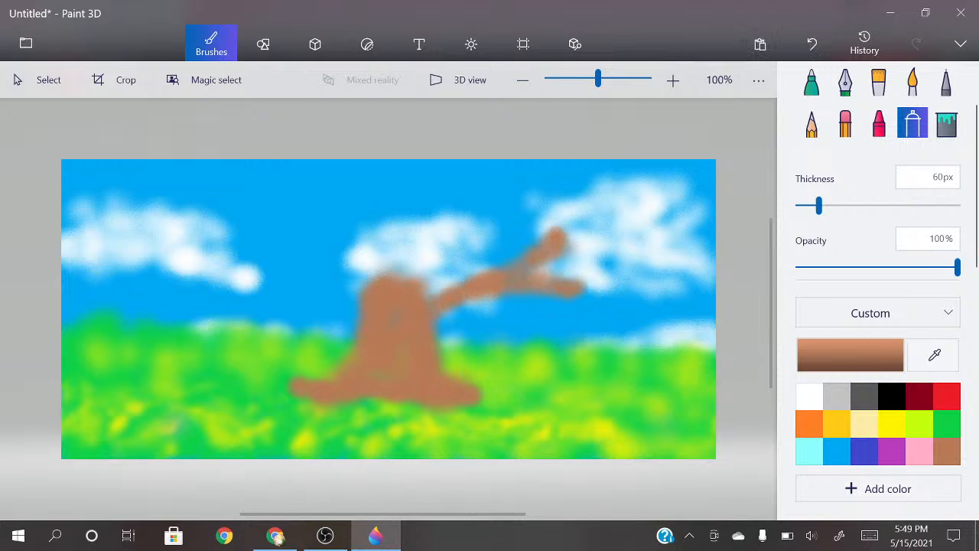
pyautogui.moveTo(407, 283)
pyautogui.mouseDown()
pyautogui.moveTo(436, 264)
pyautogui.moveTo(454, 280)
pyautogui.moveTo(440, 288)
pyautogui.moveTo(408, 275)
pyautogui.moveTo(356, 277)
pyautogui.moveTo(398, 267)
pyautogui.moveTo(442, 286)
pyautogui.mouseUp()
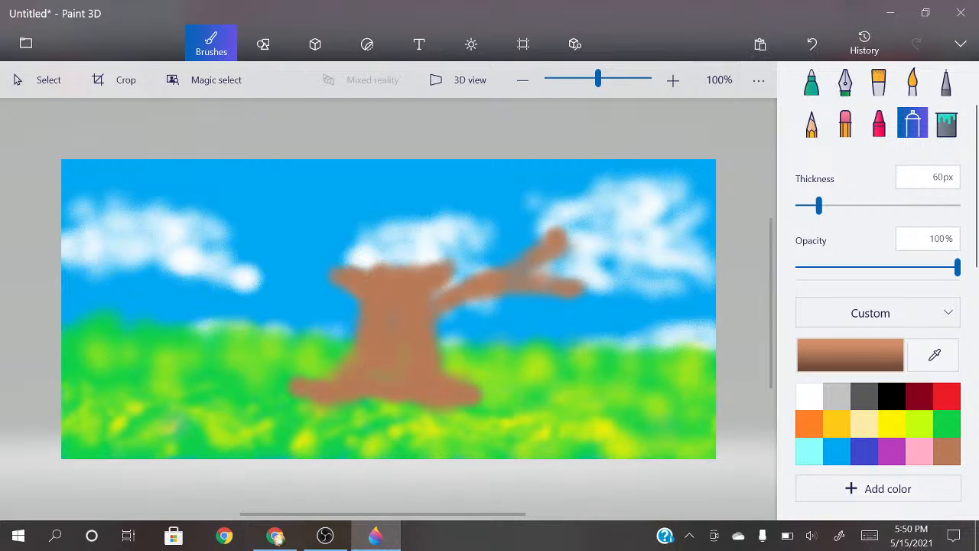
pyautogui.moveTo(350, 348)
pyautogui.mouseDown()
pyautogui.moveTo(313, 326)
pyautogui.moveTo(306, 275)
pyautogui.moveTo(274, 291)
pyautogui.moveTo(281, 268)
pyautogui.mouseUp()
pyautogui.moveTo(334, 311); pyautogui.dragTo(322, 290)
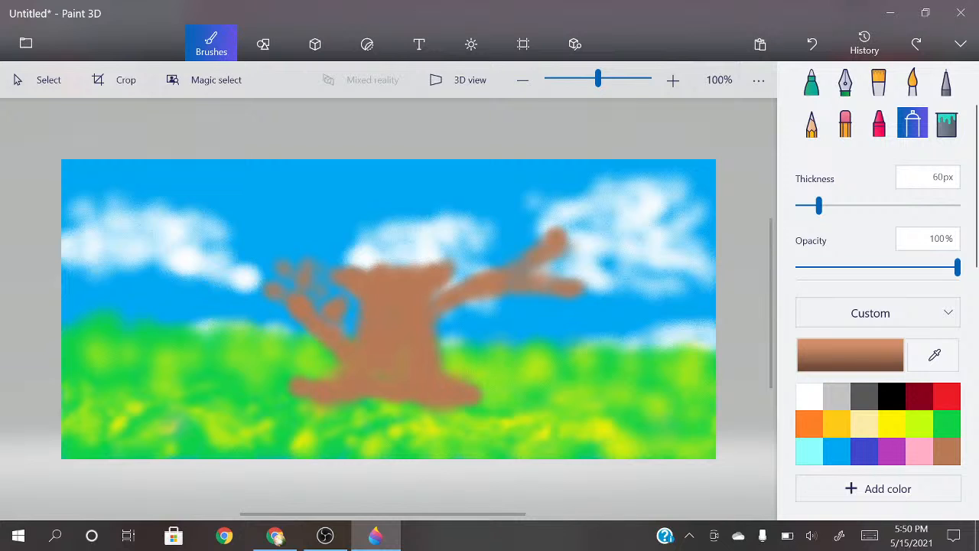
# Step: Undo all the branch strokes and the widened trunk top
pyautogui.click(812, 44)
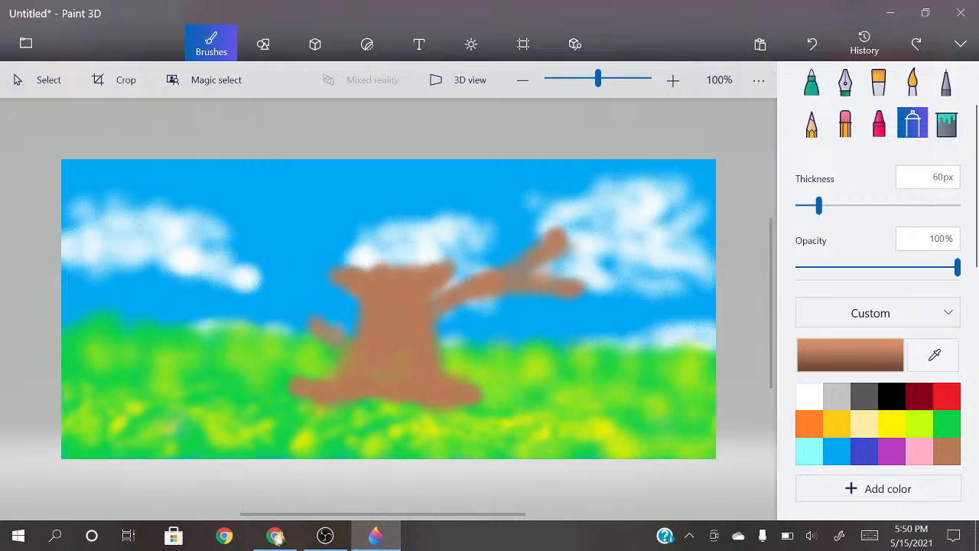
pyautogui.click(813, 44)
pyautogui.click(812, 43)
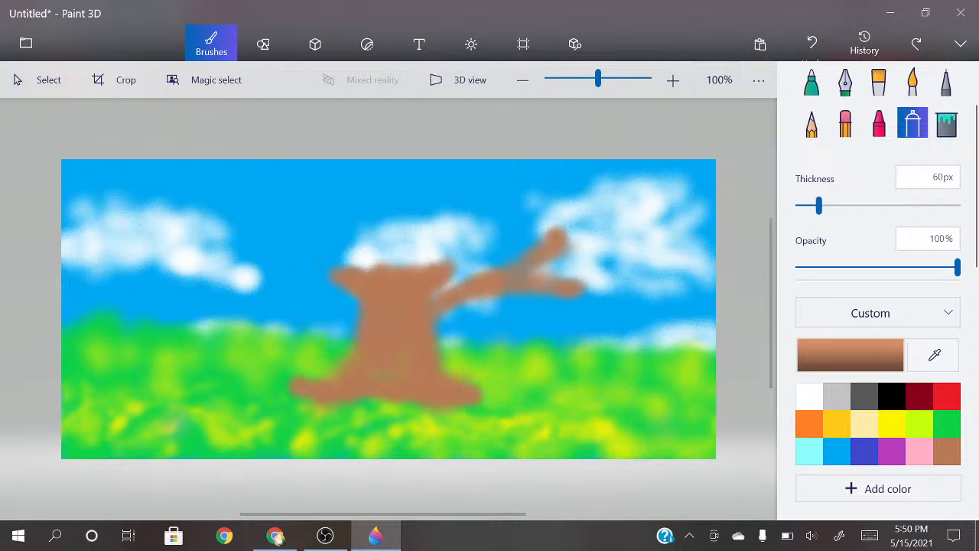
pyautogui.click(813, 44)
pyautogui.click(812, 43)
pyautogui.click(813, 43)
pyautogui.click(812, 44)
pyautogui.click(812, 44)
pyautogui.click(813, 44)
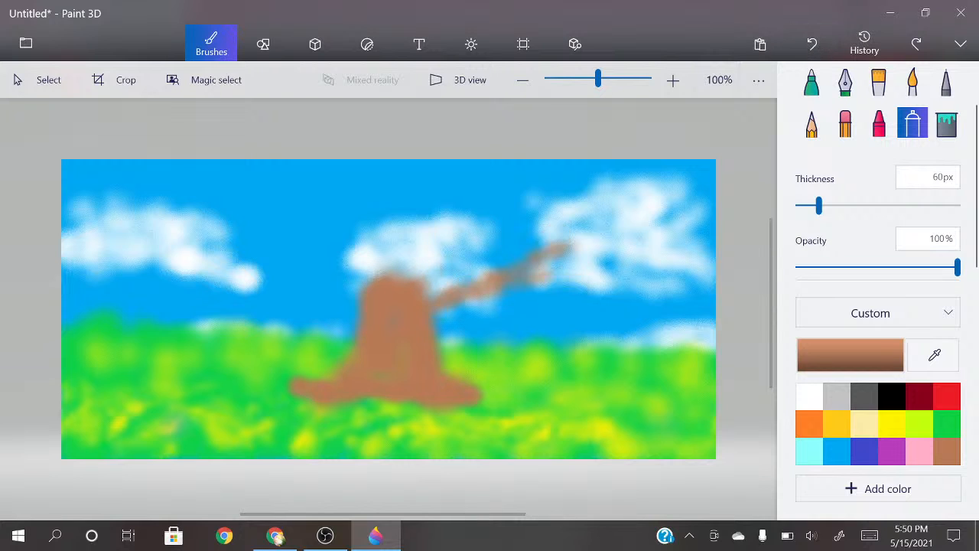
pyautogui.click(812, 44)
pyautogui.click(812, 44)
pyautogui.click(812, 44)
pyautogui.click(813, 44)
pyautogui.click(812, 44)
pyautogui.click(812, 43)
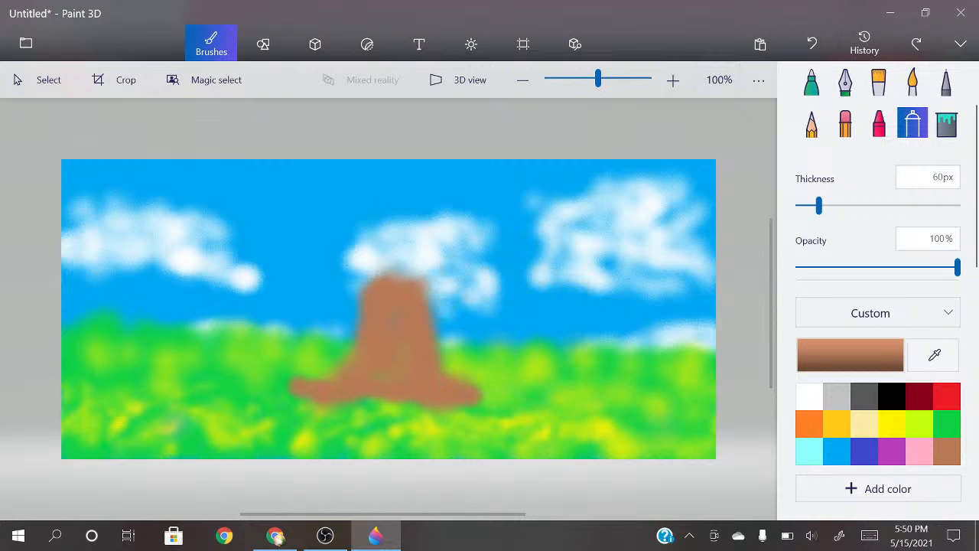
# Step: Spray a short forked brown branch on each side of the trunk at 60 px thickness
pyautogui.click(444, 312)
pyautogui.moveTo(448, 310)
pyautogui.mouseDown()
pyautogui.moveTo(486, 279)
pyautogui.moveTo(490, 292)
pyautogui.moveTo(508, 287)
pyautogui.mouseUp()
pyautogui.click(486, 284)
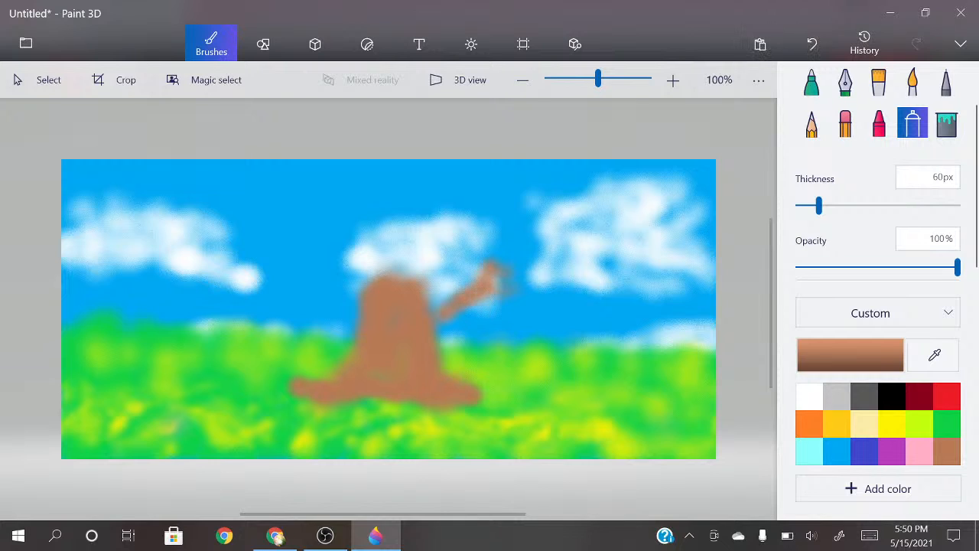
pyautogui.click(331, 316)
pyautogui.moveTo(301, 309); pyautogui.dragTo(352, 349)
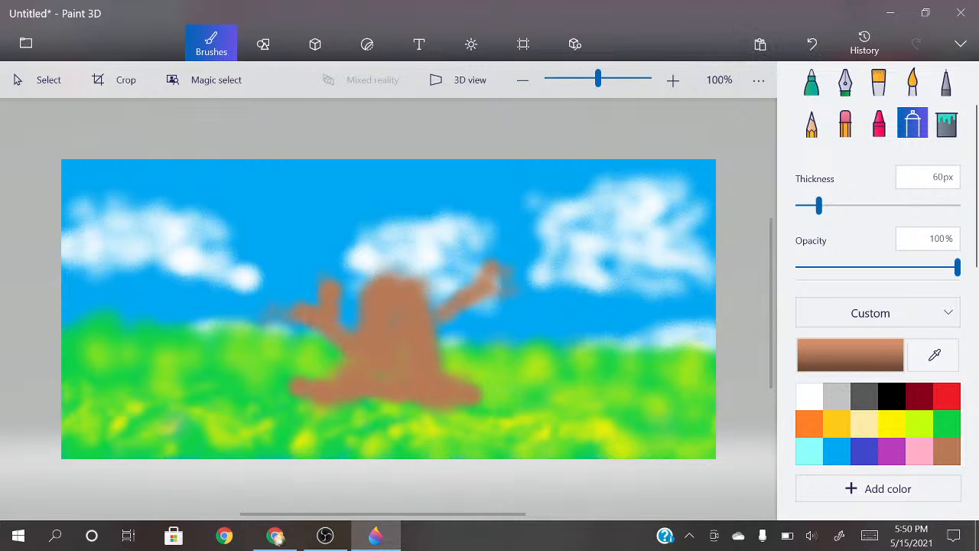
# Step: Spray green leaves over the branches and outline a large oval tree crown above the trunk
pyautogui.click(947, 425)
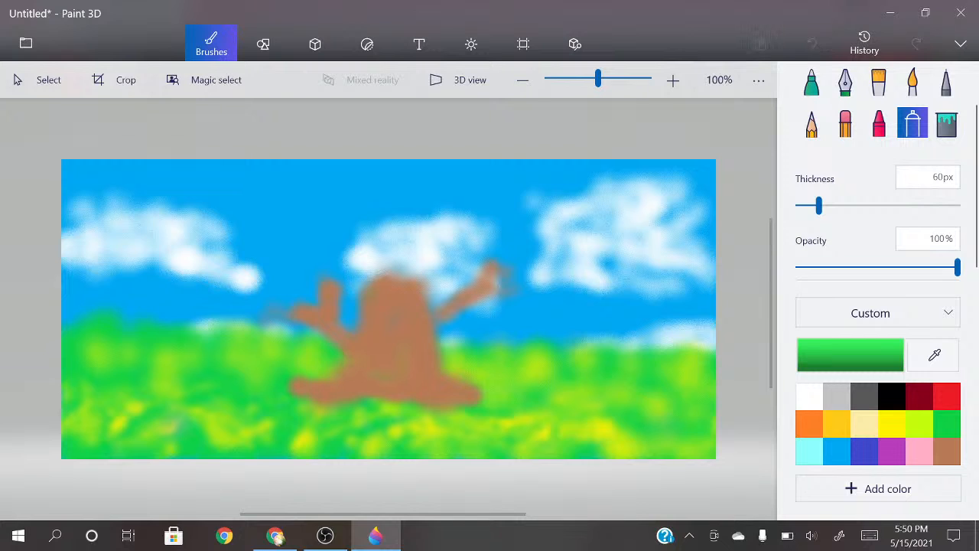
pyautogui.click(322, 288)
pyautogui.moveTo(322, 288); pyautogui.dragTo(304, 301)
pyautogui.click(291, 296)
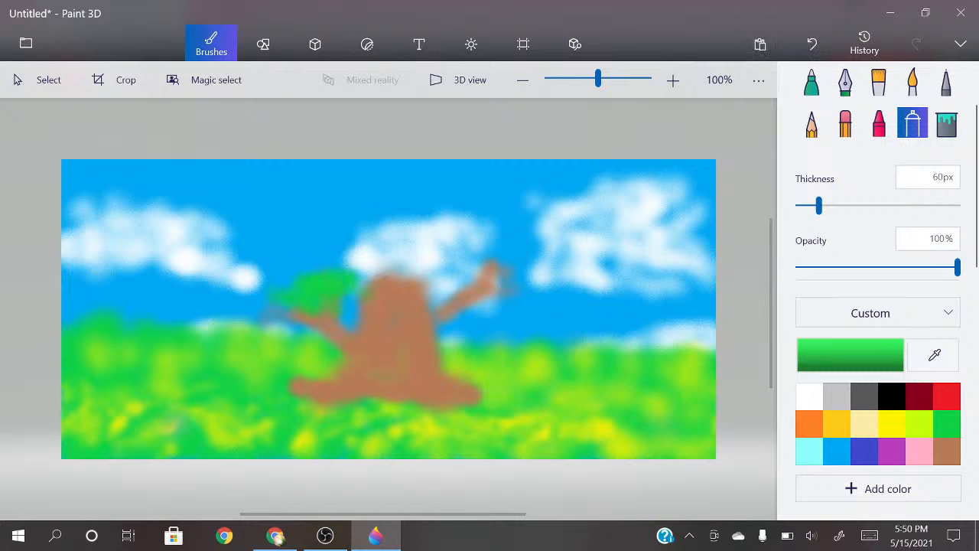
pyautogui.moveTo(260, 263)
pyautogui.mouseDown()
pyautogui.moveTo(378, 190)
pyautogui.moveTo(406, 195)
pyautogui.moveTo(467, 182)
pyautogui.moveTo(489, 191)
pyautogui.moveTo(499, 222)
pyautogui.moveTo(533, 214)
pyautogui.moveTo(528, 233)
pyautogui.moveTo(542, 267)
pyautogui.mouseUp()
pyautogui.click(333, 237)
pyautogui.moveTo(434, 208)
pyautogui.mouseDown()
pyautogui.moveTo(459, 198)
pyautogui.moveTo(527, 228)
pyautogui.moveTo(505, 289)
pyautogui.moveTo(425, 320)
pyautogui.moveTo(538, 277)
pyautogui.moveTo(359, 329)
pyautogui.moveTo(358, 316)
pyautogui.moveTo(457, 290)
pyautogui.moveTo(448, 251)
pyautogui.mouseUp()
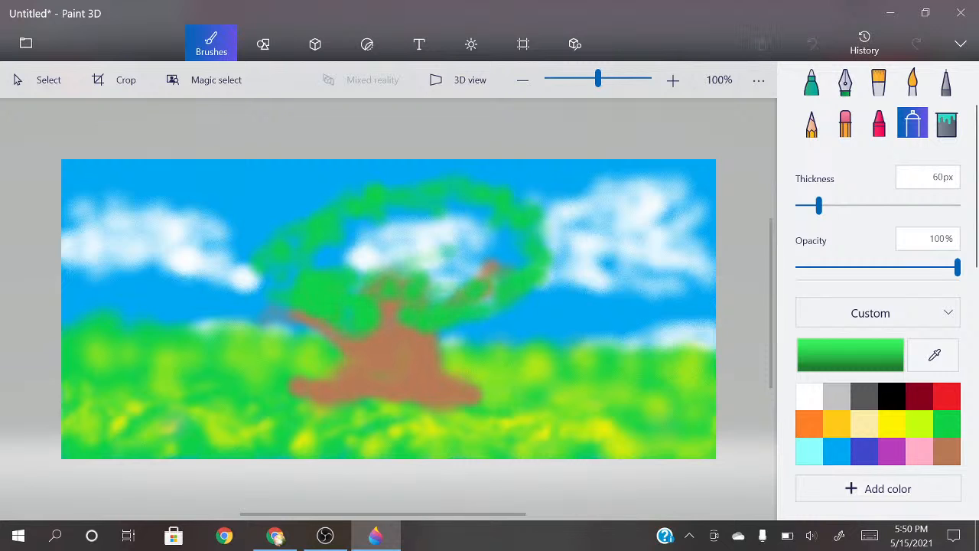
# Step: Fill the inside of the tree crown with green spray and touch up its right edge
pyautogui.moveTo(390, 229)
pyautogui.mouseDown()
pyautogui.moveTo(366, 259)
pyautogui.moveTo(369, 246)
pyautogui.moveTo(452, 262)
pyautogui.moveTo(398, 243)
pyautogui.moveTo(394, 228)
pyautogui.moveTo(473, 234)
pyautogui.moveTo(373, 264)
pyautogui.mouseUp()
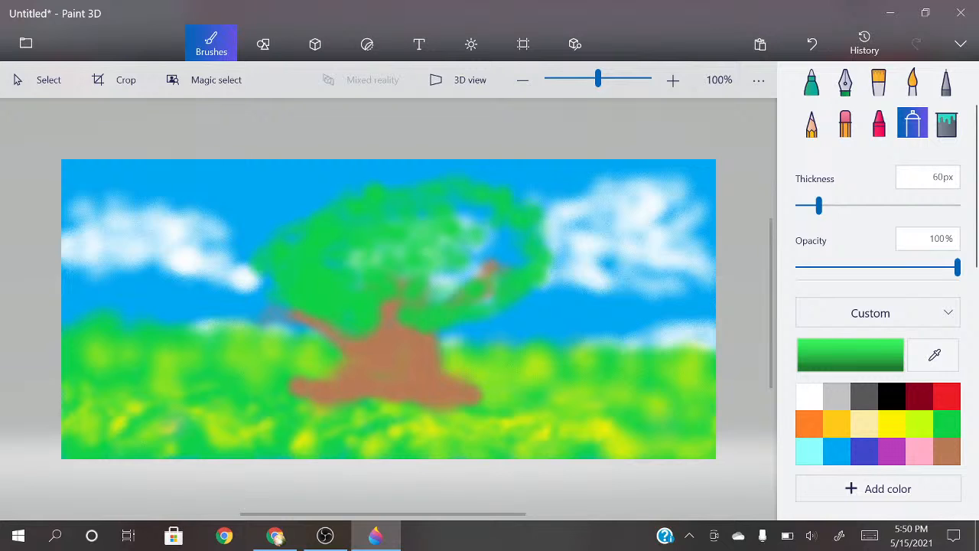
pyautogui.moveTo(497, 258)
pyautogui.mouseDown()
pyautogui.moveTo(450, 284)
pyautogui.moveTo(473, 225)
pyautogui.moveTo(359, 260)
pyautogui.moveTo(390, 309)
pyautogui.mouseUp()
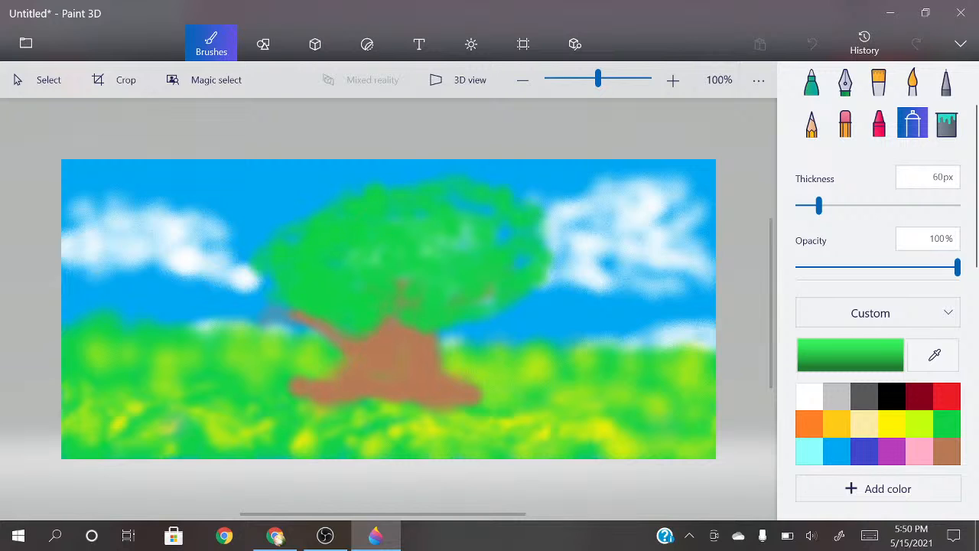
pyautogui.moveTo(552, 245); pyautogui.dragTo(556, 269)
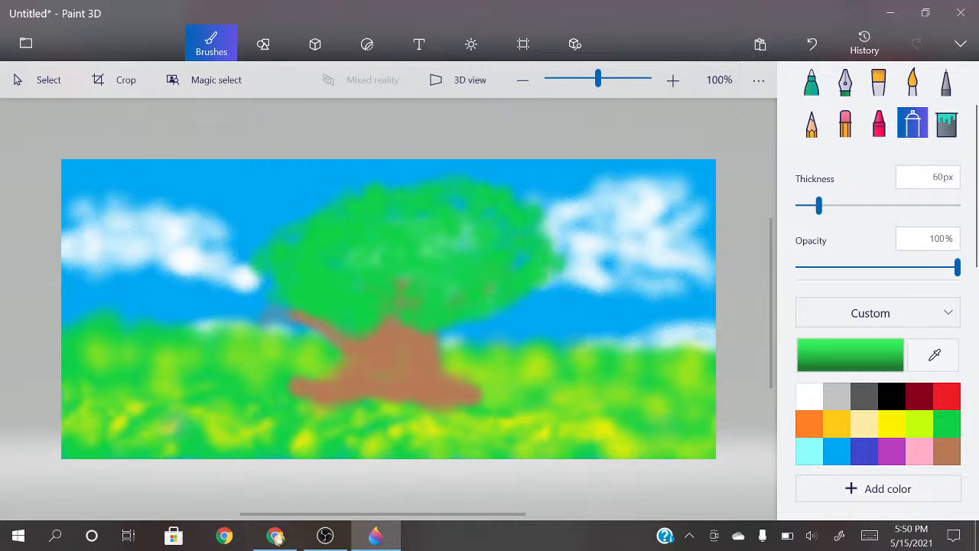
# Step: Mix a dark green color and spray shadow dabs and short curved strokes throughout the tree crown
pyautogui.click(850, 354)
pyautogui.moveTo(542, 174)
pyautogui.mouseDown()
pyautogui.moveTo(521, 311)
pyautogui.moveTo(523, 286)
pyautogui.moveTo(416, 276)
pyautogui.moveTo(500, 280)
pyautogui.moveTo(479, 242)
pyautogui.moveTo(509, 262)
pyautogui.mouseUp()
pyautogui.press('Return')
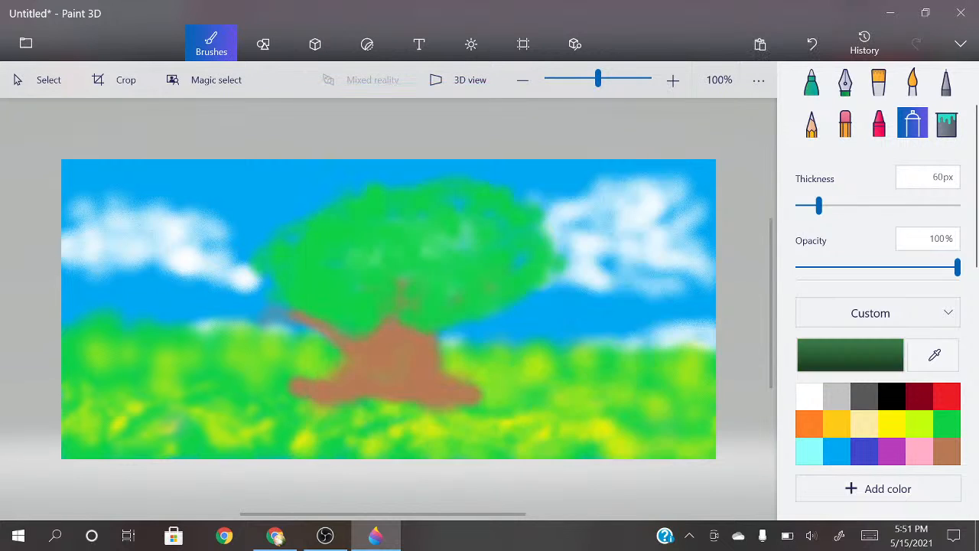
pyautogui.moveTo(435, 273); pyautogui.dragTo(415, 262)
pyautogui.click(381, 261)
pyautogui.moveTo(335, 249); pyautogui.dragTo(404, 229)
pyautogui.click(451, 234)
pyautogui.click(507, 256)
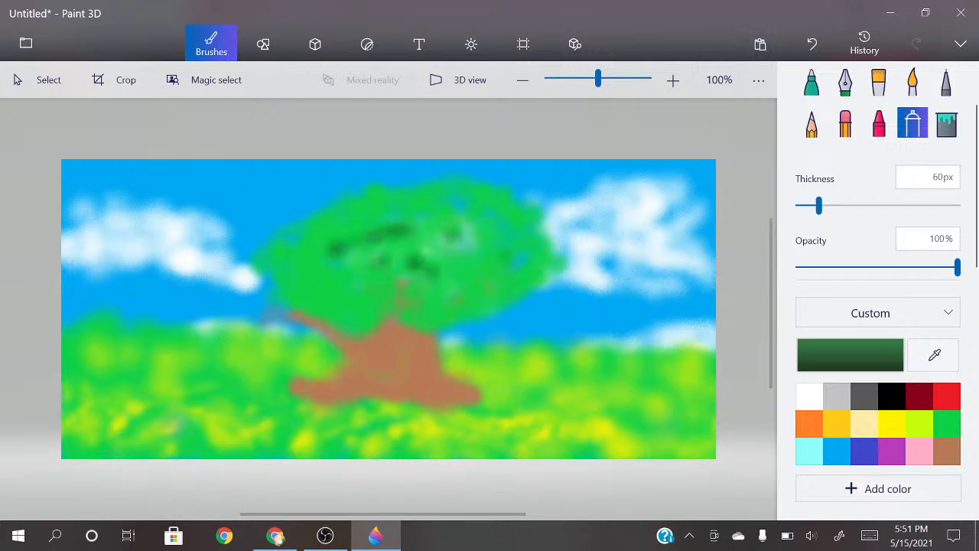
pyautogui.click(497, 287)
pyautogui.click(423, 314)
pyautogui.click(374, 314)
pyautogui.click(339, 304)
pyautogui.moveTo(324, 283)
pyautogui.mouseDown()
pyautogui.moveTo(313, 257)
pyautogui.moveTo(381, 229)
pyautogui.mouseUp()
pyautogui.click(348, 267)
pyautogui.click(435, 214)
pyautogui.moveTo(476, 208); pyautogui.dragTo(501, 254)
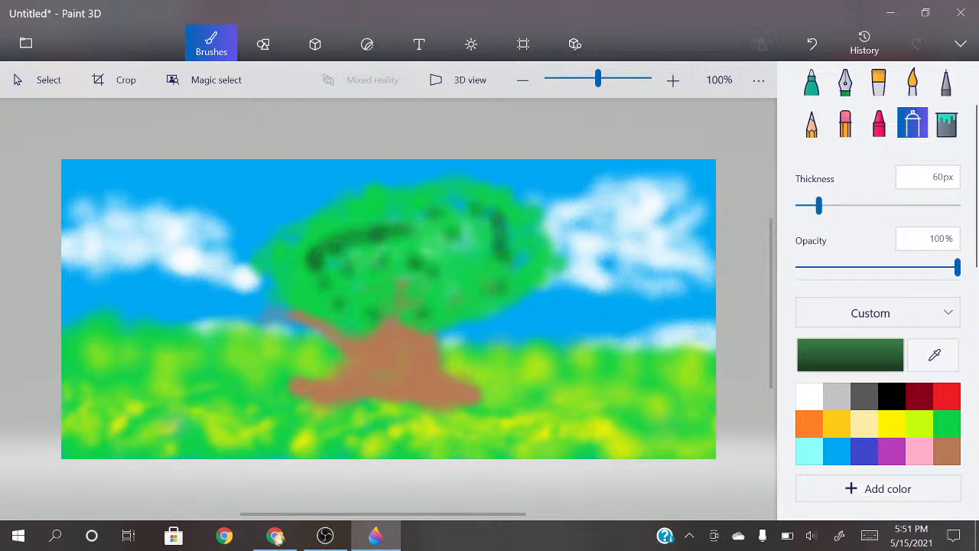
# Step: Spray dark green shading around the crown's outer edge and along the leaves above the trunk
pyautogui.moveTo(464, 300)
pyautogui.mouseDown()
pyautogui.moveTo(405, 338)
pyautogui.moveTo(506, 216)
pyautogui.moveTo(366, 190)
pyautogui.moveTo(292, 272)
pyautogui.moveTo(344, 314)
pyautogui.moveTo(394, 211)
pyautogui.moveTo(471, 202)
pyautogui.moveTo(540, 264)
pyautogui.moveTo(440, 341)
pyautogui.moveTo(539, 279)
pyautogui.moveTo(493, 215)
pyautogui.moveTo(382, 206)
pyautogui.moveTo(283, 260)
pyautogui.moveTo(326, 335)
pyautogui.moveTo(345, 342)
pyautogui.mouseUp()
pyautogui.moveTo(432, 325)
pyautogui.mouseDown()
pyautogui.moveTo(383, 270)
pyautogui.moveTo(405, 266)
pyautogui.mouseUp()
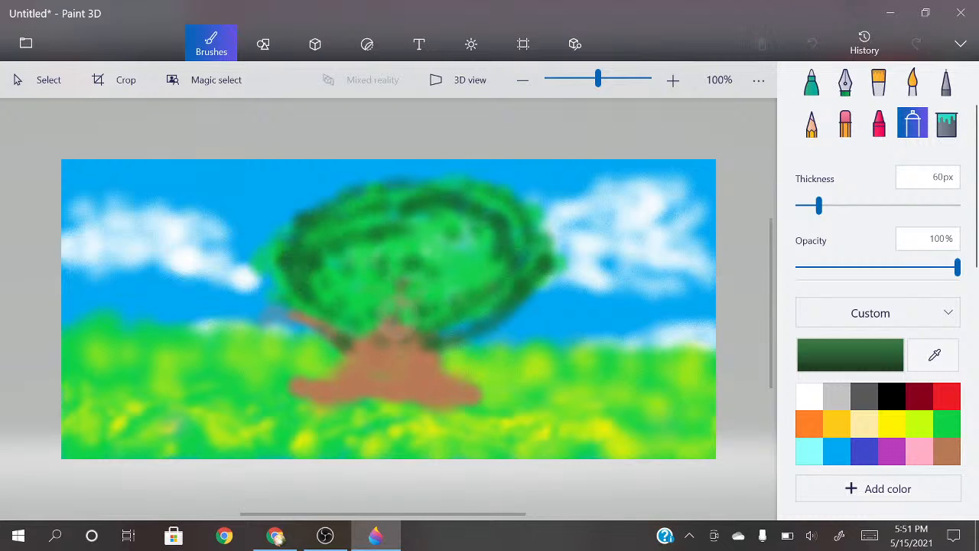
pyautogui.moveTo(420, 310); pyautogui.dragTo(398, 331)
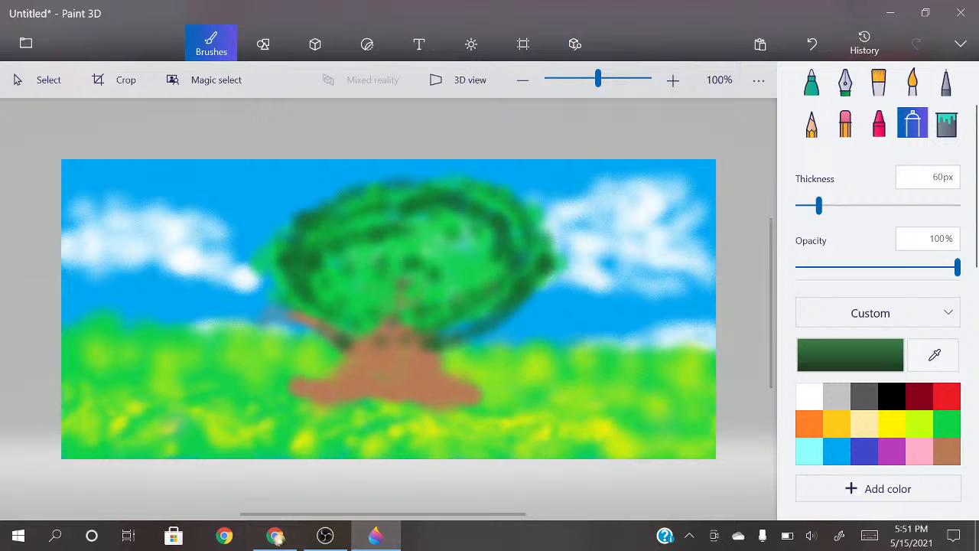
# Step: Dab yellow highlights across the tree crown at 60 px thickness
pyautogui.click(891, 424)
pyautogui.moveTo(380, 283); pyautogui.dragTo(355, 275)
pyautogui.moveTo(375, 237); pyautogui.dragTo(449, 247)
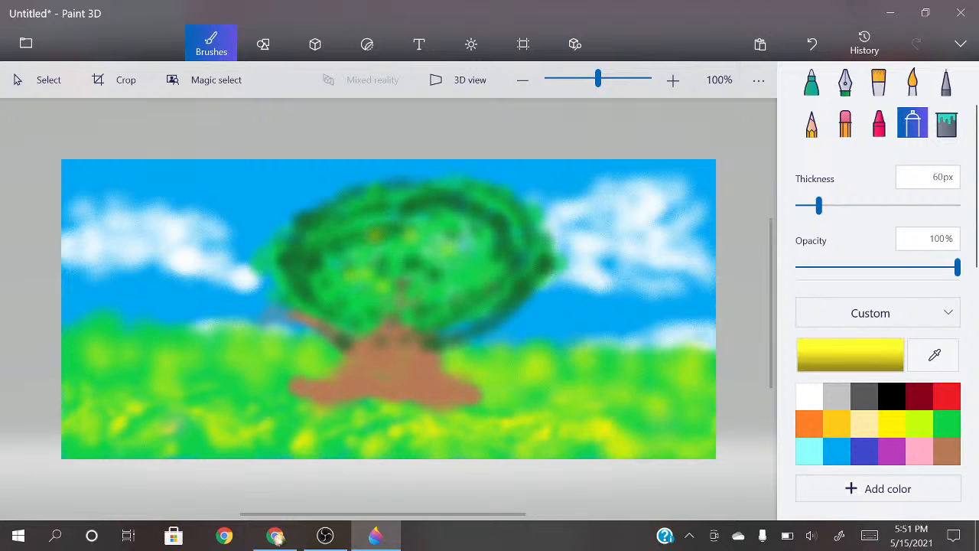
pyautogui.click(477, 270)
pyautogui.click(493, 286)
pyautogui.click(501, 225)
pyautogui.click(451, 233)
pyautogui.click(409, 233)
pyautogui.click(350, 228)
pyautogui.click(325, 260)
pyautogui.click(360, 315)
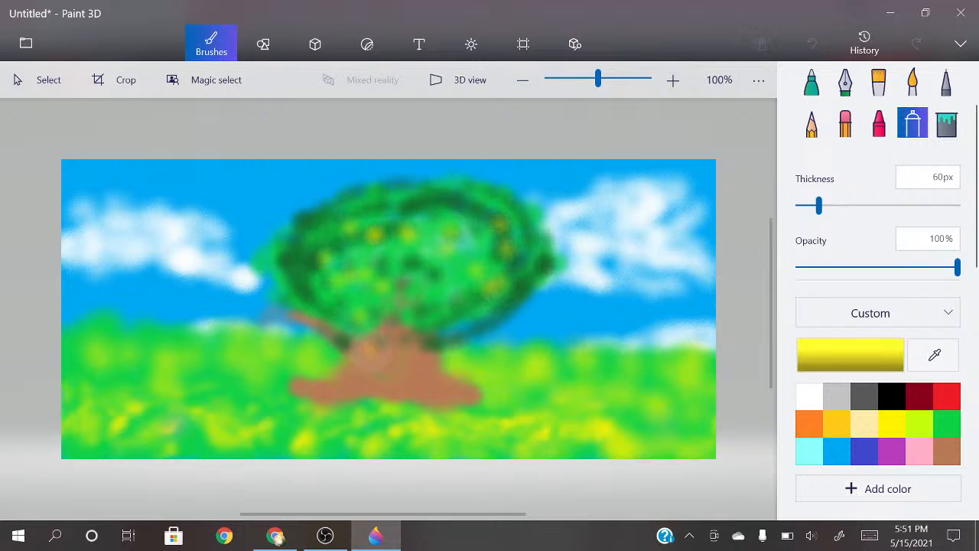
# Step: Dab yellow highlights along the tree crown's left side and lower edges with the 60 px spray can
pyautogui.click(368, 348)
pyautogui.click(336, 339)
pyautogui.click(325, 309)
pyautogui.click(317, 279)
pyautogui.click(352, 226)
pyautogui.click(351, 271)
pyautogui.click(399, 300)
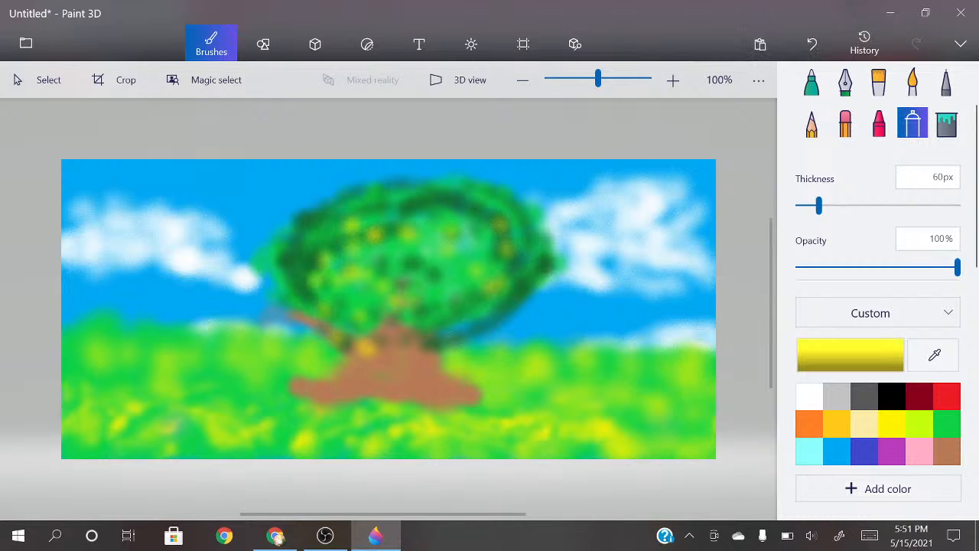
pyautogui.moveTo(512, 317); pyautogui.dragTo(470, 340)
pyautogui.click(459, 303)
pyautogui.click(476, 279)
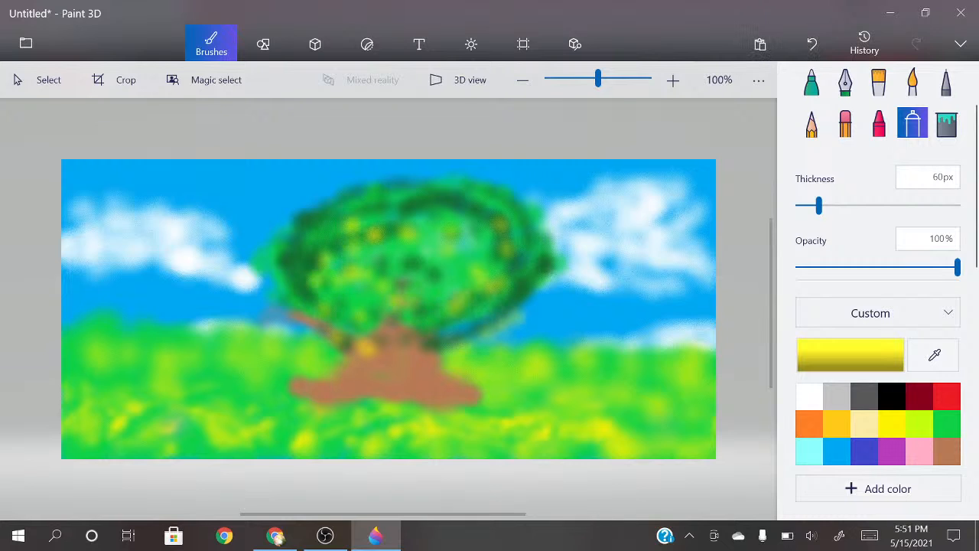
# Step: Spray brown over the yellow spot at the trunk's top and paint spreading roots in the grass below the trunk
pyautogui.click(946, 451)
pyautogui.click(364, 347)
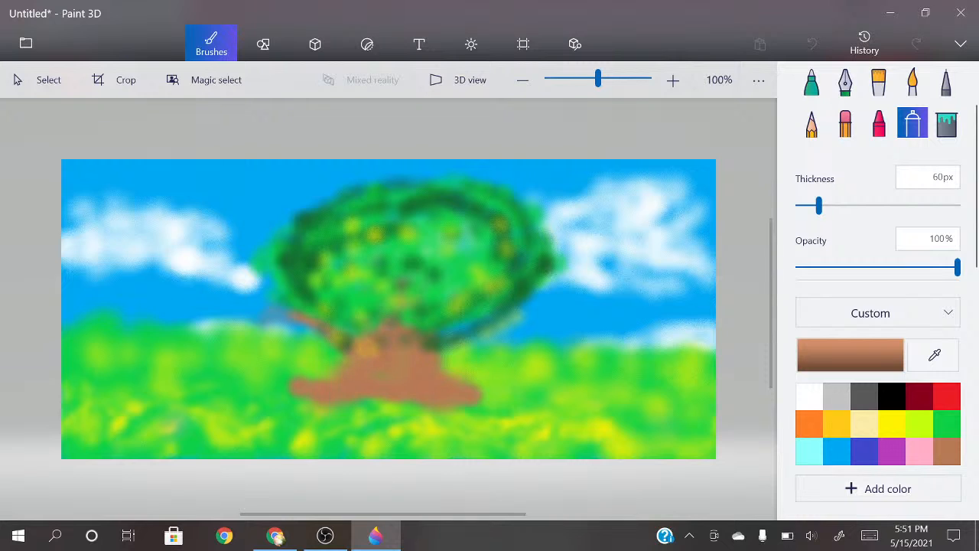
pyautogui.click(362, 407)
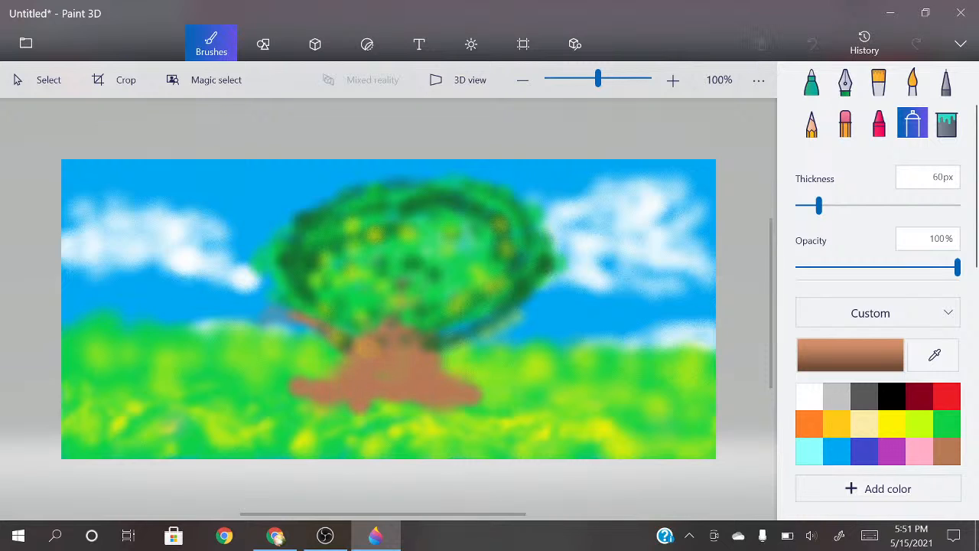
pyautogui.moveTo(353, 426); pyautogui.dragTo(509, 419)
pyautogui.moveTo(360, 419)
pyautogui.mouseDown()
pyautogui.moveTo(291, 417)
pyautogui.moveTo(375, 411)
pyautogui.moveTo(271, 405)
pyautogui.mouseUp()
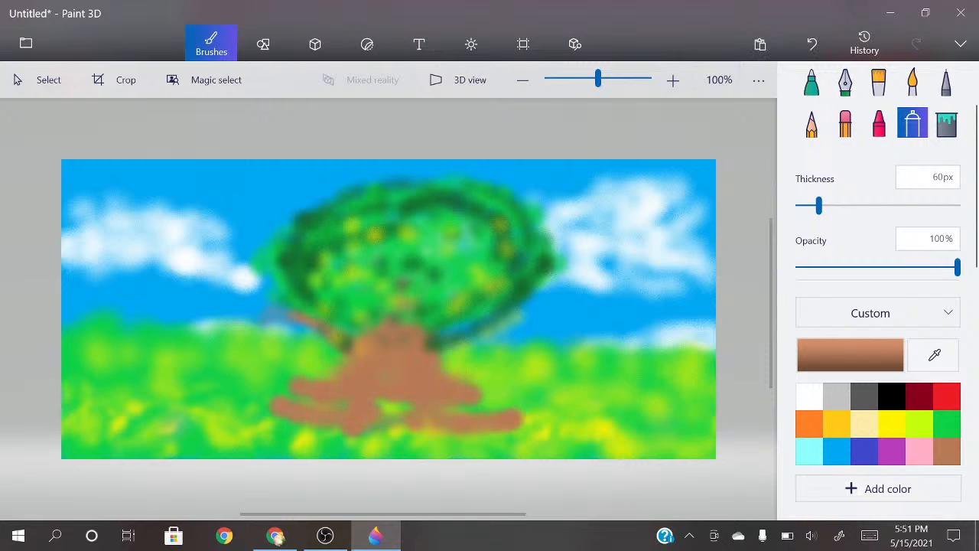
pyautogui.moveTo(489, 421); pyautogui.dragTo(522, 418)
pyautogui.click(474, 421)
pyautogui.moveTo(429, 419); pyautogui.dragTo(382, 421)
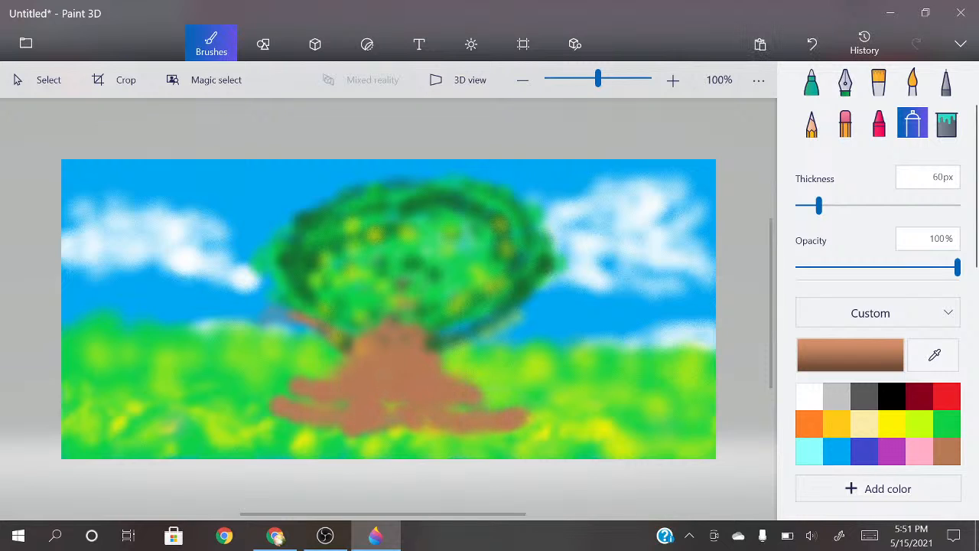
# Step: Cover the spreading roots and the trunk's lower edge with green spray to narrow the trunk
pyautogui.click(946, 423)
pyautogui.moveTo(499, 383)
pyautogui.mouseDown()
pyautogui.moveTo(477, 378)
pyautogui.moveTo(467, 398)
pyautogui.moveTo(538, 418)
pyautogui.mouseUp()
pyautogui.click(313, 387)
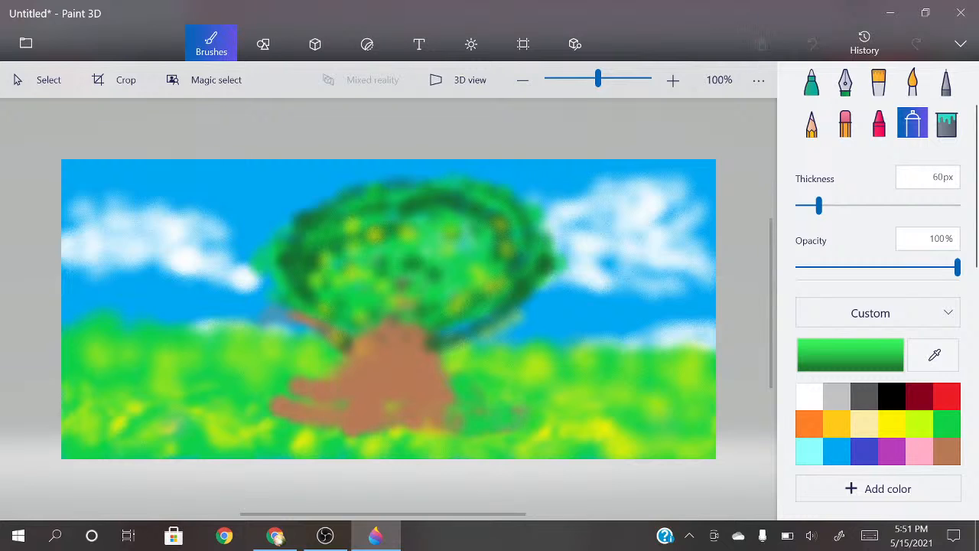
pyautogui.click(326, 407)
pyautogui.click(334, 390)
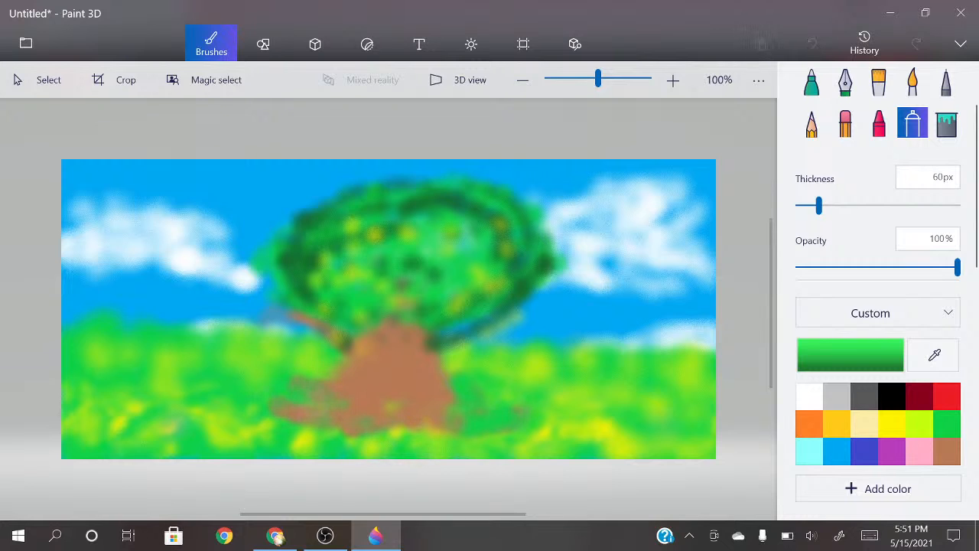
pyautogui.click(338, 413)
pyautogui.moveTo(302, 416); pyautogui.dragTo(309, 383)
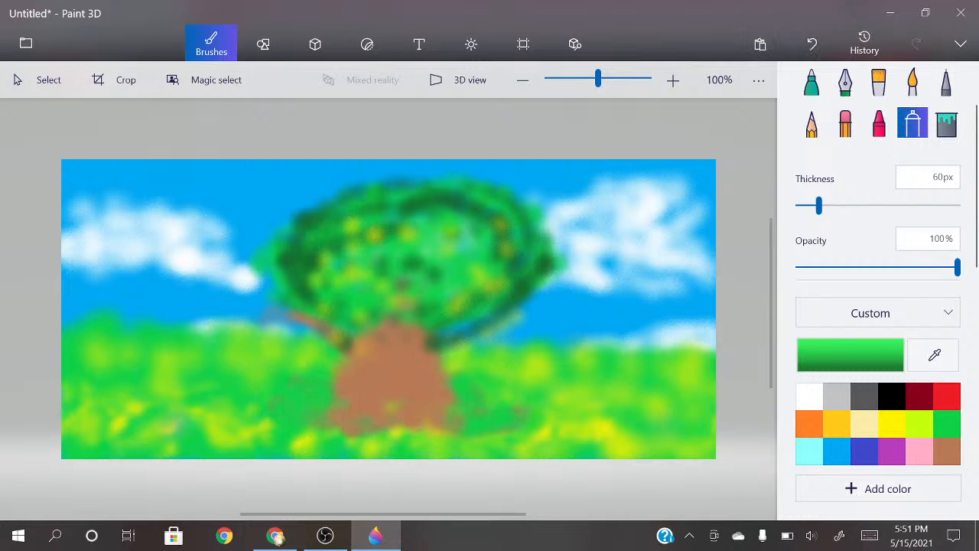
pyautogui.moveTo(357, 407)
pyautogui.mouseDown()
pyautogui.moveTo(414, 407)
pyautogui.moveTo(330, 425)
pyautogui.mouseUp()
pyautogui.click(420, 398)
pyautogui.moveTo(397, 434); pyautogui.dragTo(430, 438)
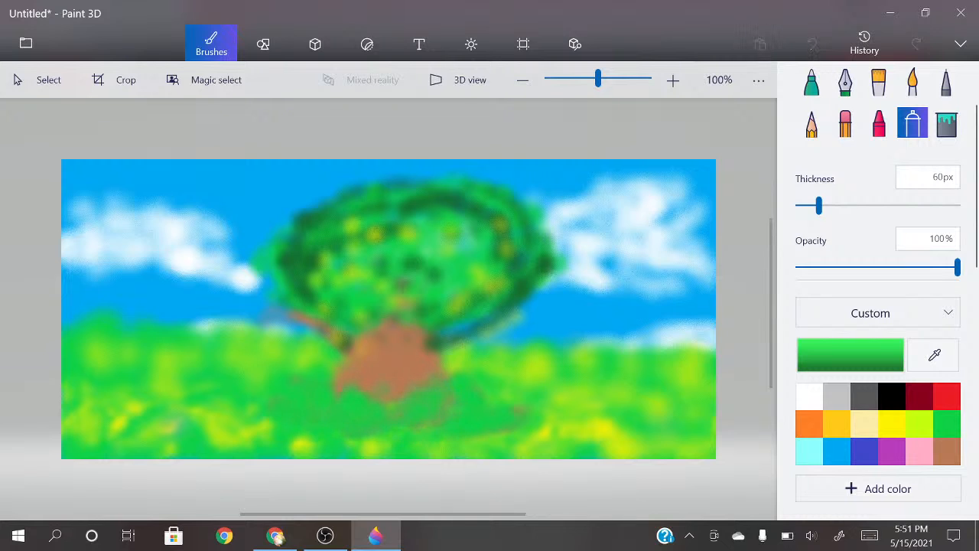
# Step: Spray yellow grass highlights at the trunk's base and a large yellow arc inside the crown
pyautogui.click(891, 424)
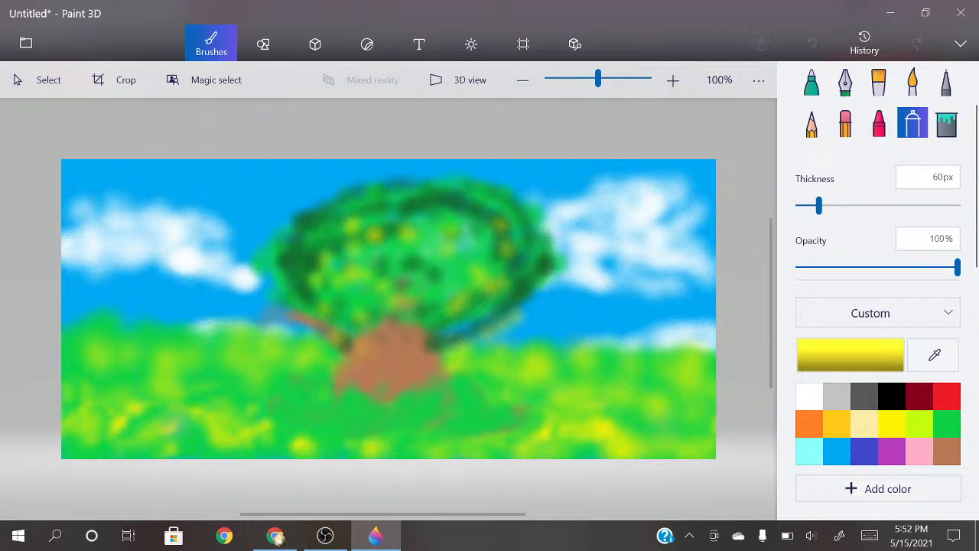
pyautogui.moveTo(329, 381)
pyautogui.mouseDown()
pyautogui.moveTo(444, 394)
pyautogui.moveTo(423, 404)
pyautogui.moveTo(309, 388)
pyautogui.moveTo(308, 421)
pyautogui.moveTo(443, 415)
pyautogui.moveTo(410, 419)
pyautogui.mouseUp()
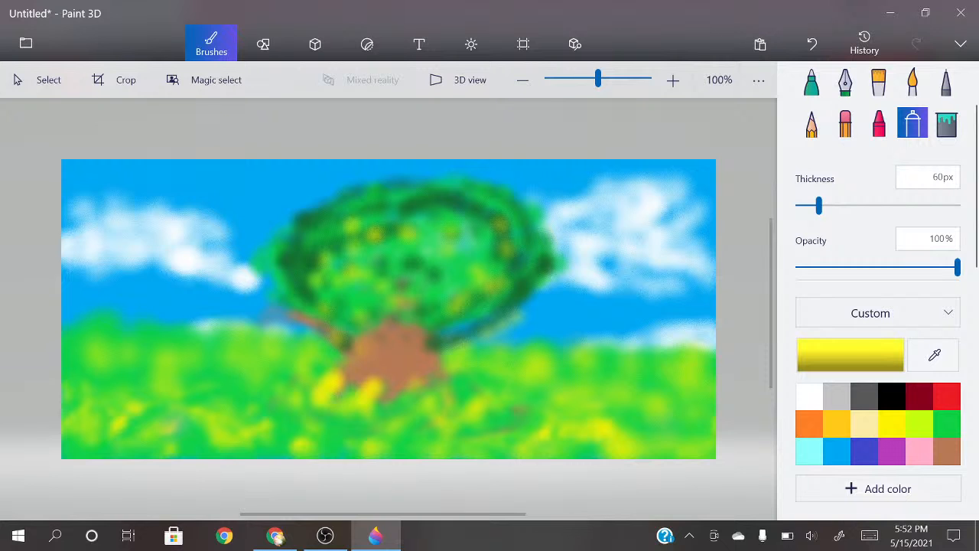
pyautogui.moveTo(345, 325)
pyautogui.mouseDown()
pyautogui.moveTo(313, 302)
pyautogui.moveTo(300, 264)
pyautogui.moveTo(455, 195)
pyautogui.moveTo(470, 287)
pyautogui.mouseUp()
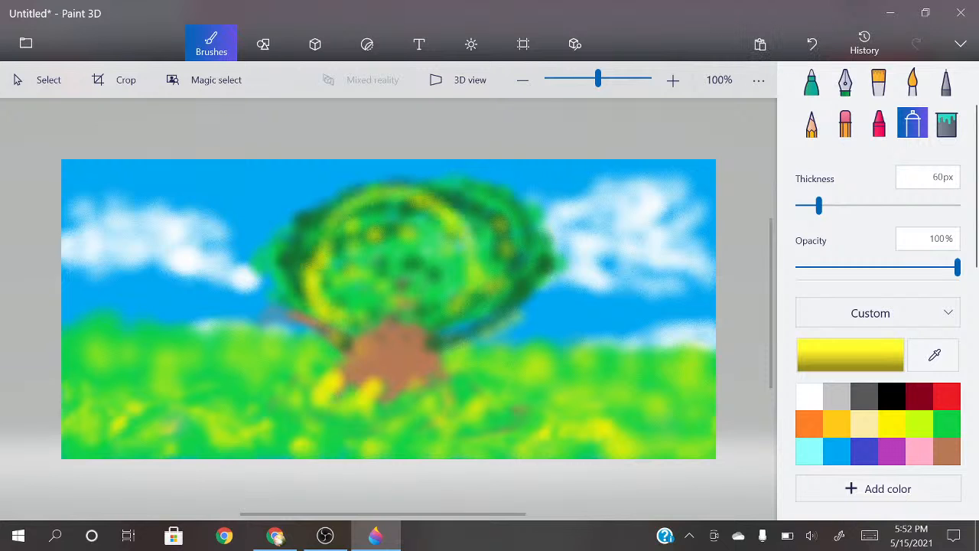
# Step: Check the live stream's dashboard in YouTube Studio and return to the Paint 3D painting
pyautogui.hotkey('alt', 'Tab')
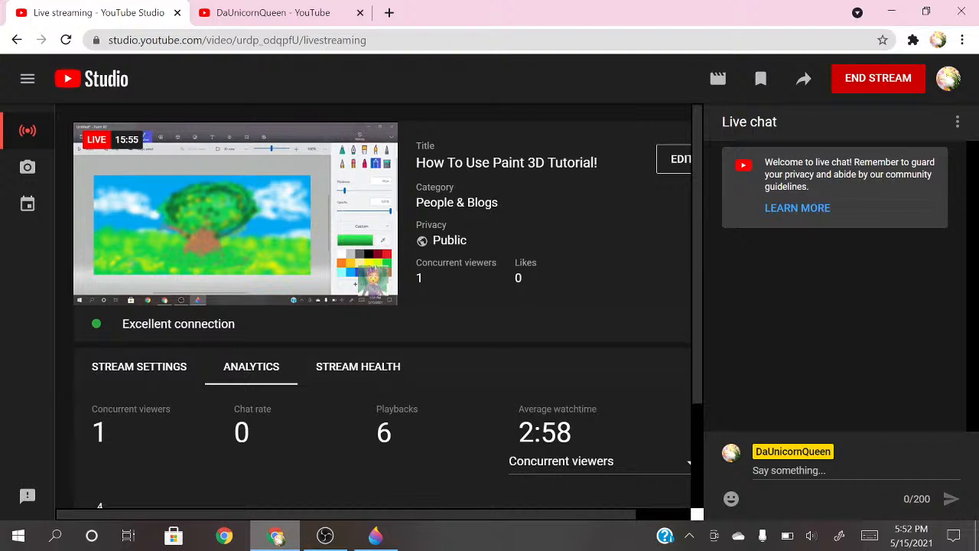
pyautogui.hotkey('alt', 'Tab')
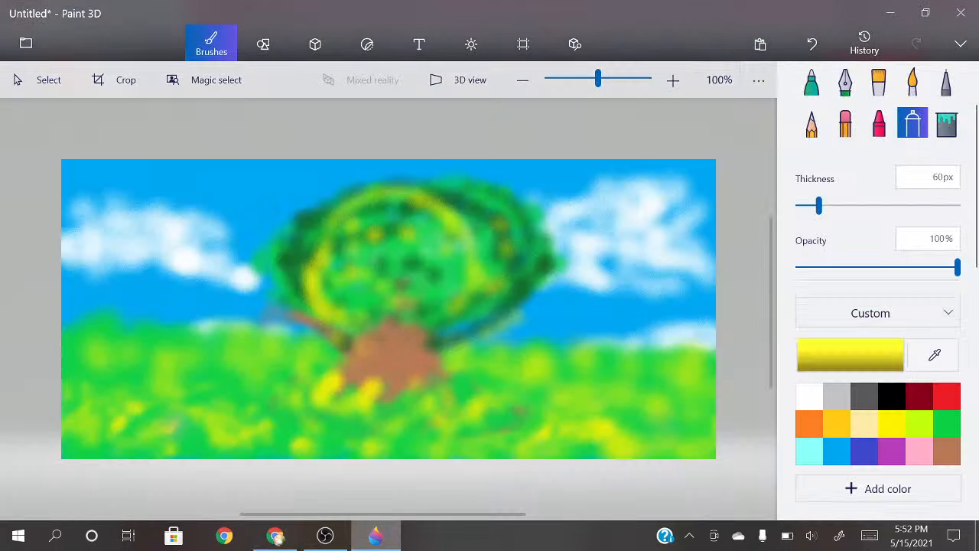
# Step: Scatter yellow spray dabs throughout the crown, around its outer edge and at the top of the trunk
pyautogui.moveTo(346, 321)
pyautogui.mouseDown()
pyautogui.moveTo(293, 299)
pyautogui.moveTo(294, 267)
pyautogui.moveTo(325, 215)
pyautogui.moveTo(425, 197)
pyautogui.moveTo(504, 225)
pyautogui.moveTo(514, 312)
pyautogui.moveTo(430, 354)
pyautogui.moveTo(472, 255)
pyautogui.mouseUp()
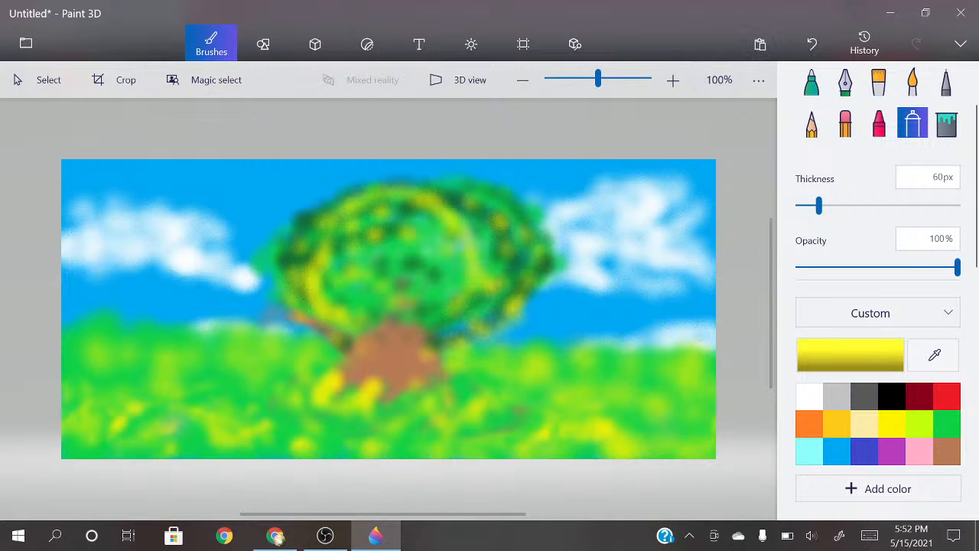
pyautogui.click(410, 270)
pyautogui.click(386, 313)
pyautogui.click(415, 338)
pyautogui.click(442, 324)
pyautogui.click(463, 301)
pyautogui.click(430, 284)
pyautogui.click(290, 293)
pyautogui.click(276, 262)
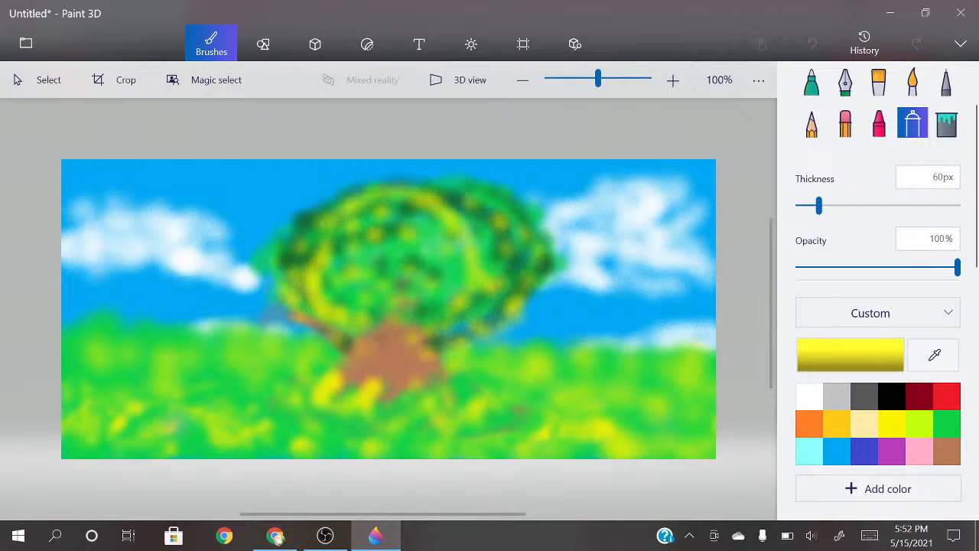
pyautogui.click(323, 209)
# Step: Try painting a brown branch through the crown with the spray can and with the marker, and undo both strokes
pyautogui.click(947, 451)
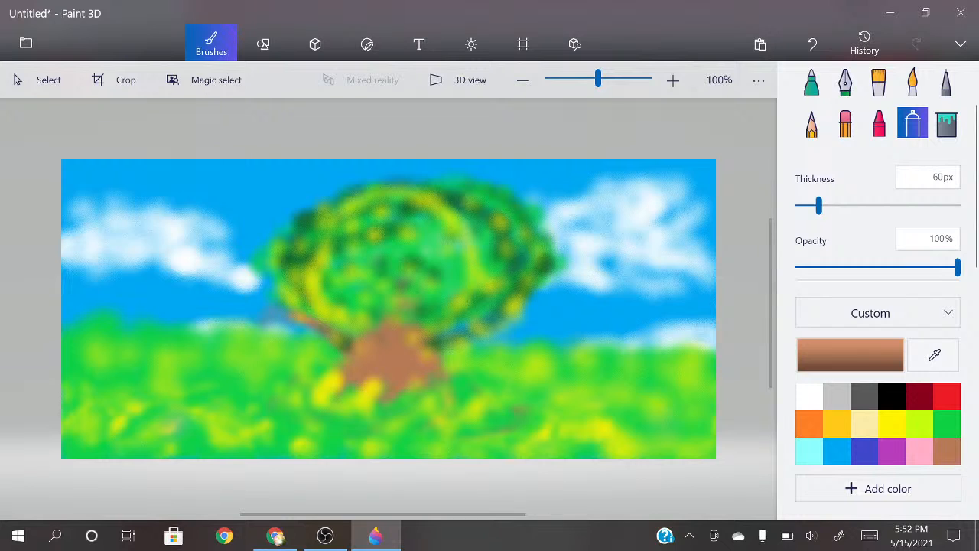
pyautogui.moveTo(462, 241); pyautogui.dragTo(428, 265)
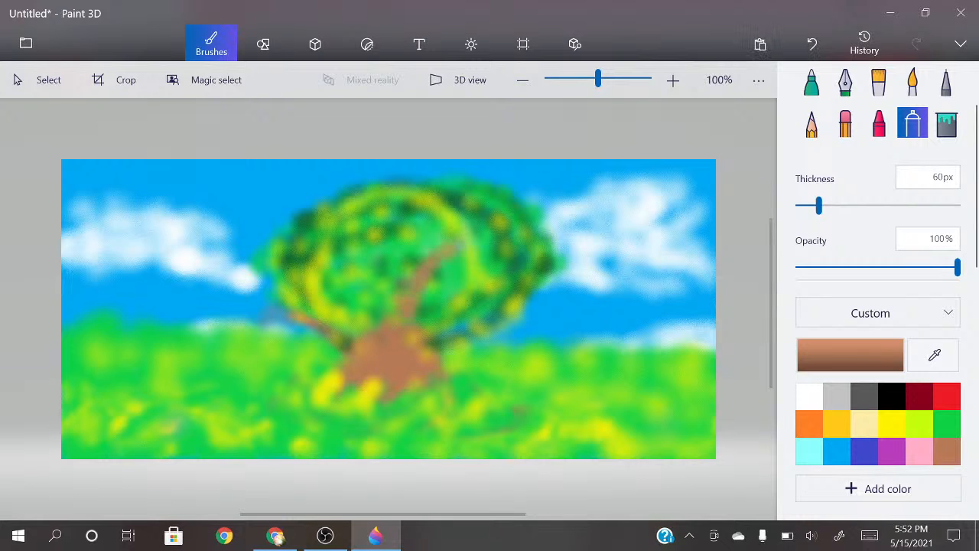
pyautogui.click(811, 81)
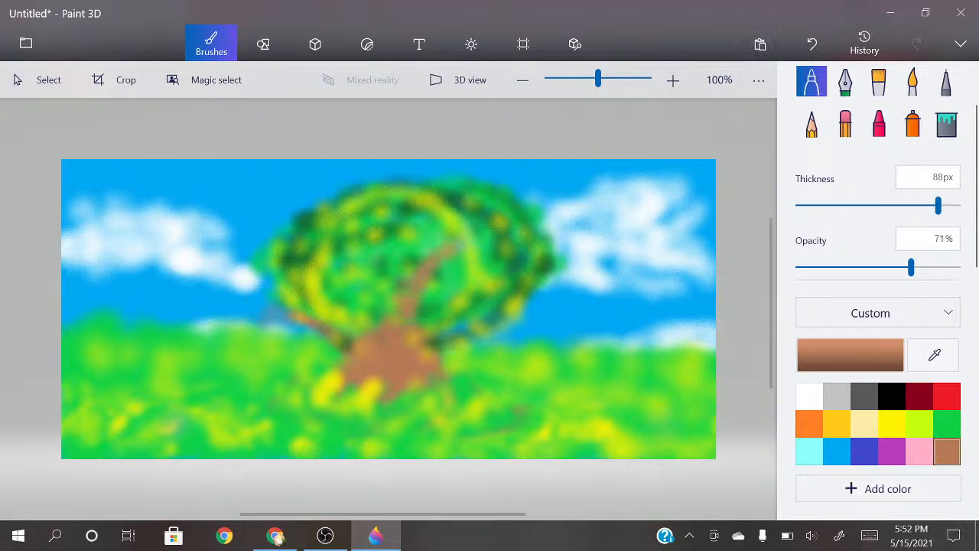
pyautogui.moveTo(409, 337)
pyautogui.mouseDown()
pyautogui.moveTo(413, 306)
pyautogui.moveTo(459, 248)
pyautogui.moveTo(406, 301)
pyautogui.mouseUp()
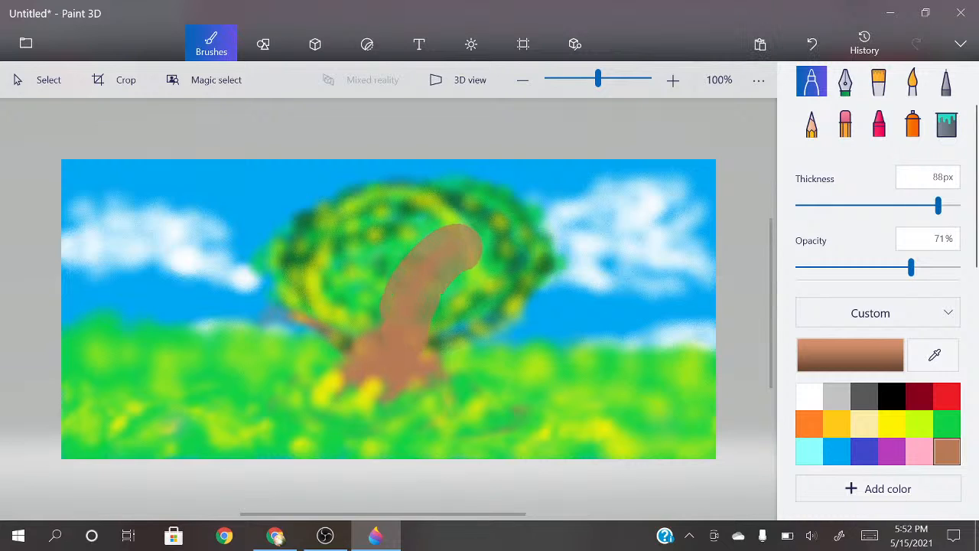
pyautogui.hotkey('ctrl', 'z')
pyautogui.hotkey('ctrl', 'z')
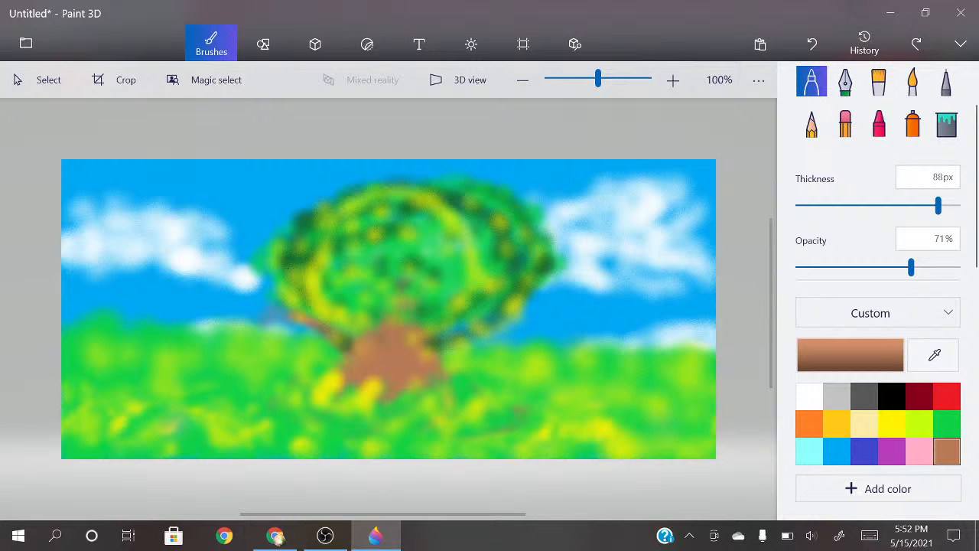
# Step: Draw forked brown branches from the trunk into the crown with the marker at 17 px thickness and 100% opacity
pyautogui.moveTo(938, 205); pyautogui.dragTo(824, 205)
pyautogui.moveTo(910, 267); pyautogui.dragTo(957, 267)
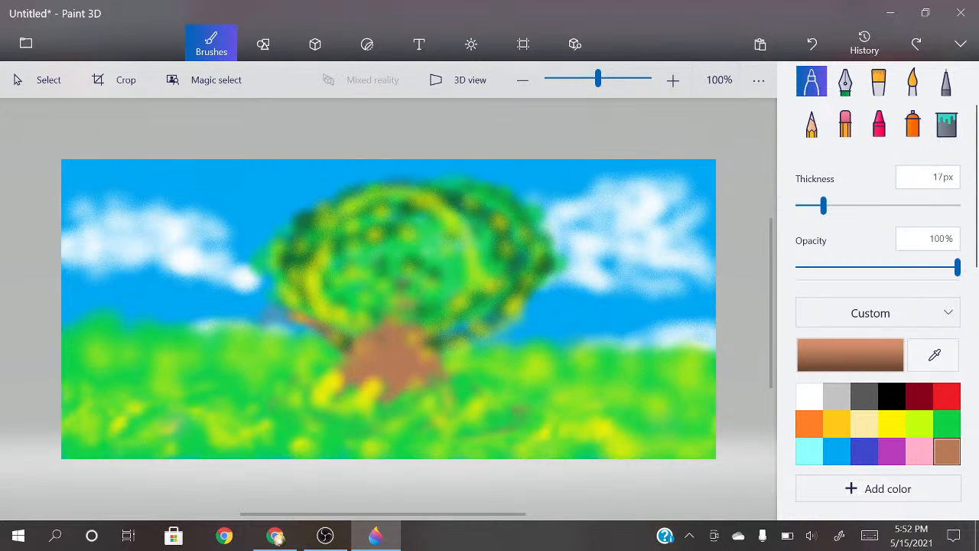
pyautogui.hotkey('ctrl', 'y')
pyautogui.moveTo(426, 284); pyautogui.dragTo(457, 262)
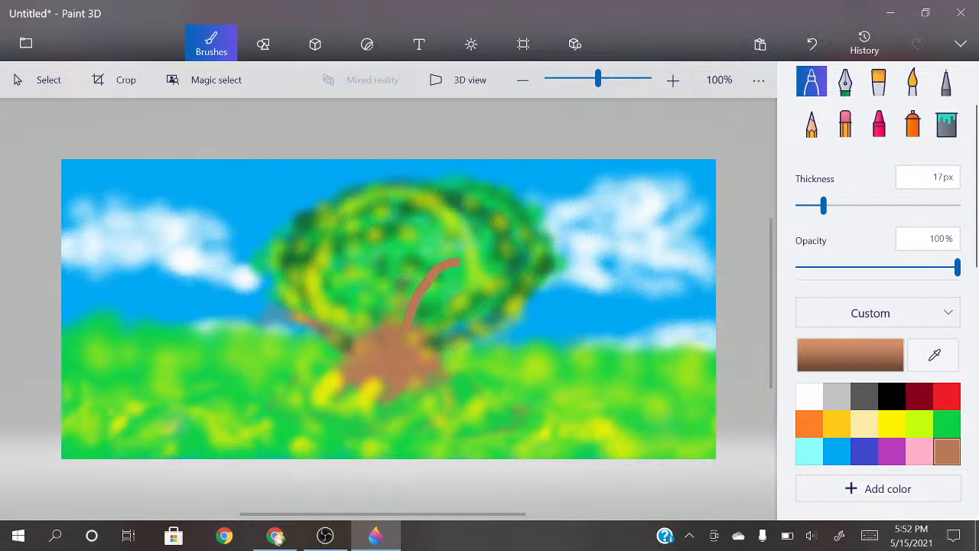
pyautogui.moveTo(400, 345)
pyautogui.mouseDown()
pyautogui.moveTo(370, 279)
pyautogui.moveTo(353, 273)
pyautogui.moveTo(380, 276)
pyautogui.moveTo(384, 246)
pyautogui.mouseUp()
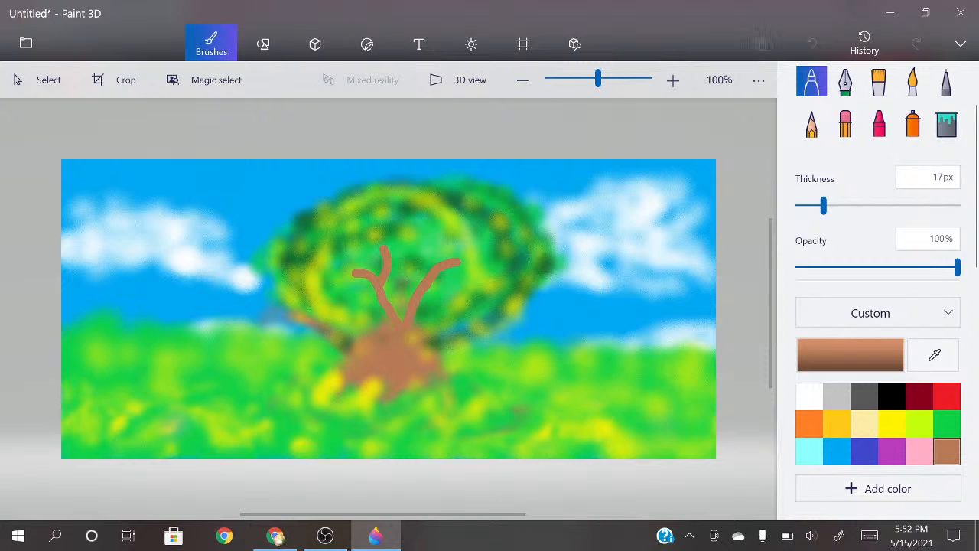
pyautogui.moveTo(383, 294); pyautogui.dragTo(352, 296)
pyautogui.moveTo(425, 284)
pyautogui.mouseDown()
pyautogui.moveTo(468, 293)
pyautogui.moveTo(425, 236)
pyautogui.moveTo(440, 231)
pyautogui.mouseUp()
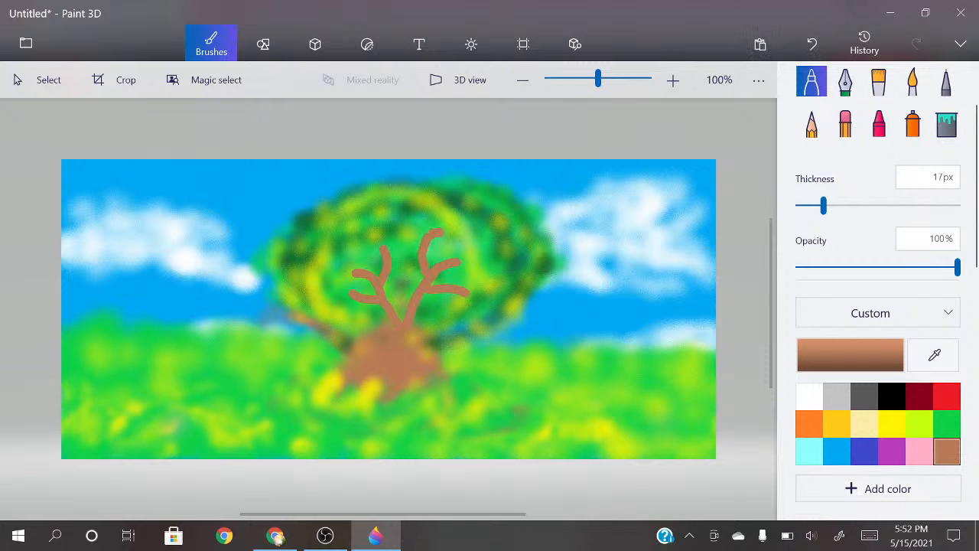
# Step: Outline the trunk's two sides, flared roots and base with the 17 px brown marker
pyautogui.moveTo(365, 348); pyautogui.dragTo(365, 330)
pyautogui.moveTo(358, 380); pyautogui.dragTo(328, 388)
pyautogui.moveTo(421, 353); pyautogui.dragTo(419, 330)
pyautogui.moveTo(448, 379); pyautogui.dragTo(468, 381)
pyautogui.moveTo(352, 381)
pyautogui.mouseDown()
pyautogui.moveTo(364, 394)
pyautogui.moveTo(480, 390)
pyautogui.mouseUp()
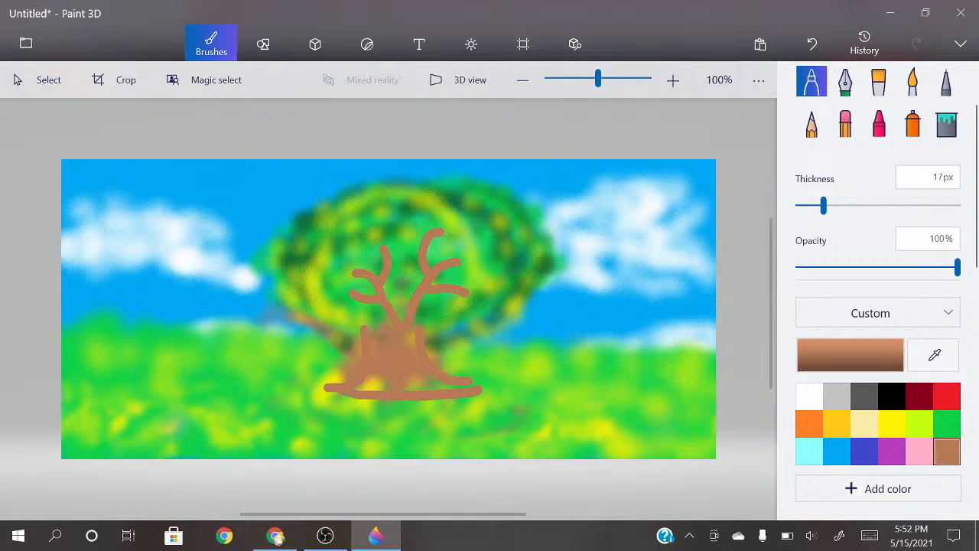
# Step: Fill the outlined trunk and widen its base with brown spray at 60 px thickness
pyautogui.click(912, 122)
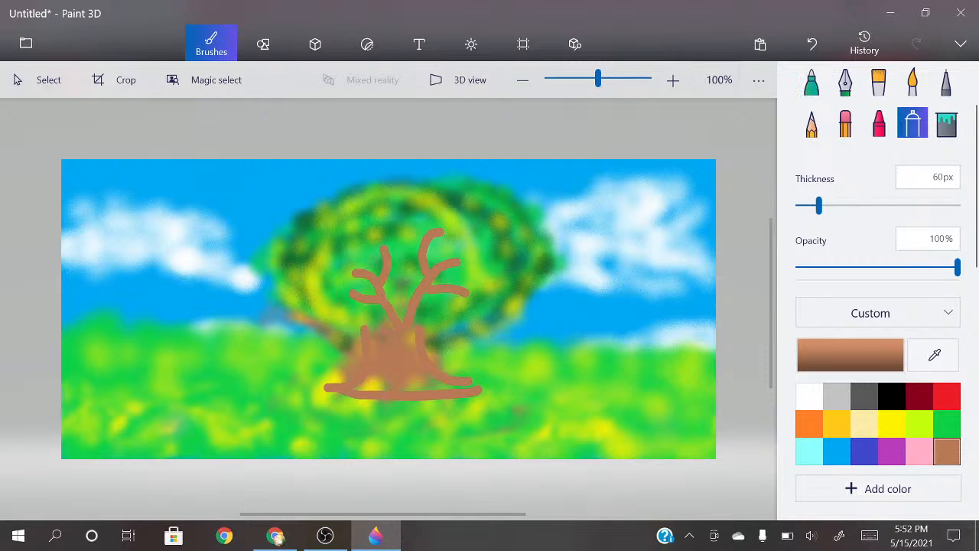
pyautogui.moveTo(386, 367)
pyautogui.mouseDown()
pyautogui.moveTo(394, 337)
pyautogui.moveTo(356, 381)
pyautogui.moveTo(336, 381)
pyautogui.moveTo(479, 391)
pyautogui.mouseUp()
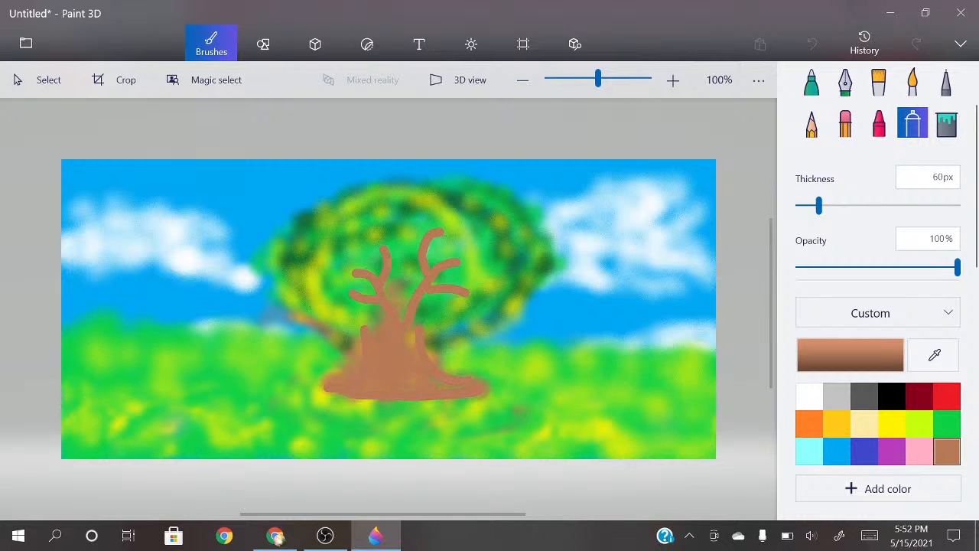
pyautogui.moveTo(366, 337)
pyautogui.mouseDown()
pyautogui.moveTo(363, 319)
pyautogui.moveTo(328, 375)
pyautogui.mouseUp()
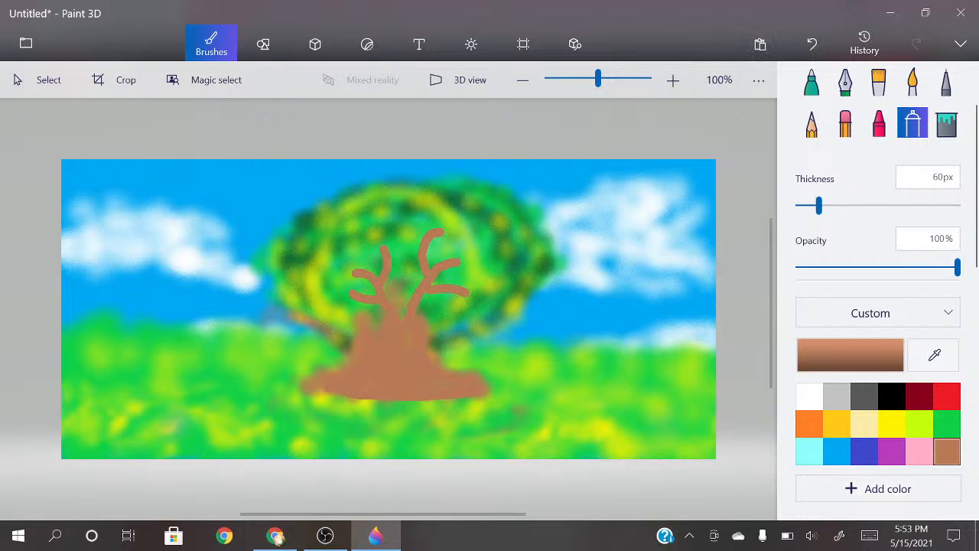
# Step: Mix a darker brown and spray shading along the trunk's base, root ends and middle
pyautogui.click(850, 354)
pyautogui.moveTo(452, 192)
pyautogui.mouseDown()
pyautogui.moveTo(415, 206)
pyautogui.moveTo(433, 151)
pyautogui.moveTo(376, 235)
pyautogui.moveTo(493, 300)
pyautogui.moveTo(530, 264)
pyautogui.moveTo(520, 226)
pyautogui.moveTo(461, 256)
pyautogui.moveTo(529, 293)
pyautogui.moveTo(543, 282)
pyautogui.moveTo(529, 250)
pyautogui.moveTo(479, 248)
pyautogui.mouseUp()
pyautogui.press('Return')
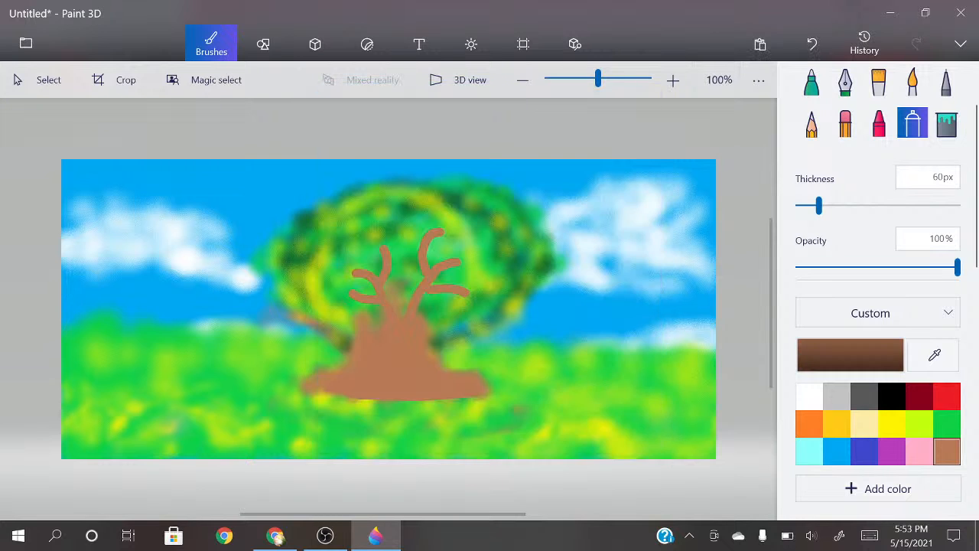
pyautogui.moveTo(356, 374)
pyautogui.mouseDown()
pyautogui.moveTo(374, 333)
pyautogui.moveTo(308, 383)
pyautogui.moveTo(482, 386)
pyautogui.mouseUp()
pyautogui.moveTo(419, 329)
pyautogui.mouseDown()
pyautogui.moveTo(453, 373)
pyautogui.moveTo(424, 384)
pyautogui.moveTo(401, 343)
pyautogui.moveTo(356, 376)
pyautogui.moveTo(419, 360)
pyautogui.mouseUp()
pyautogui.moveTo(402, 344); pyautogui.dragTo(390, 330)
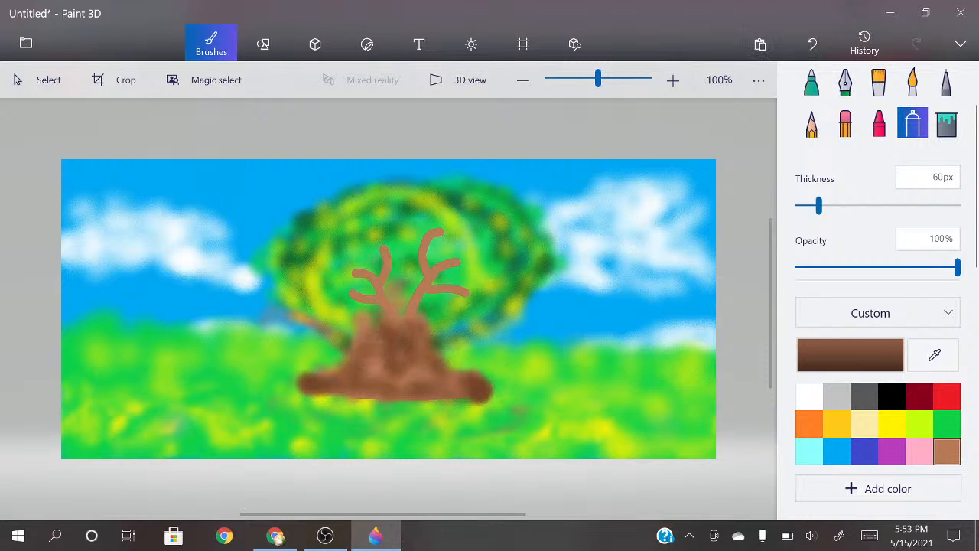
# Step: Spray green over the branches and most of the crown, and add yellow highlight strokes across its middle
pyautogui.moveTo(367, 291)
pyautogui.mouseDown()
pyautogui.moveTo(350, 279)
pyautogui.moveTo(432, 243)
pyautogui.moveTo(464, 283)
pyautogui.moveTo(471, 268)
pyautogui.moveTo(298, 257)
pyautogui.moveTo(333, 314)
pyautogui.moveTo(507, 294)
pyautogui.moveTo(497, 310)
pyautogui.mouseUp()
pyautogui.moveTo(336, 309)
pyautogui.mouseDown()
pyautogui.moveTo(382, 325)
pyautogui.moveTo(496, 312)
pyautogui.moveTo(504, 209)
pyautogui.moveTo(464, 239)
pyautogui.moveTo(459, 208)
pyautogui.moveTo(352, 192)
pyautogui.moveTo(300, 245)
pyautogui.moveTo(337, 239)
pyautogui.moveTo(382, 318)
pyautogui.mouseUp()
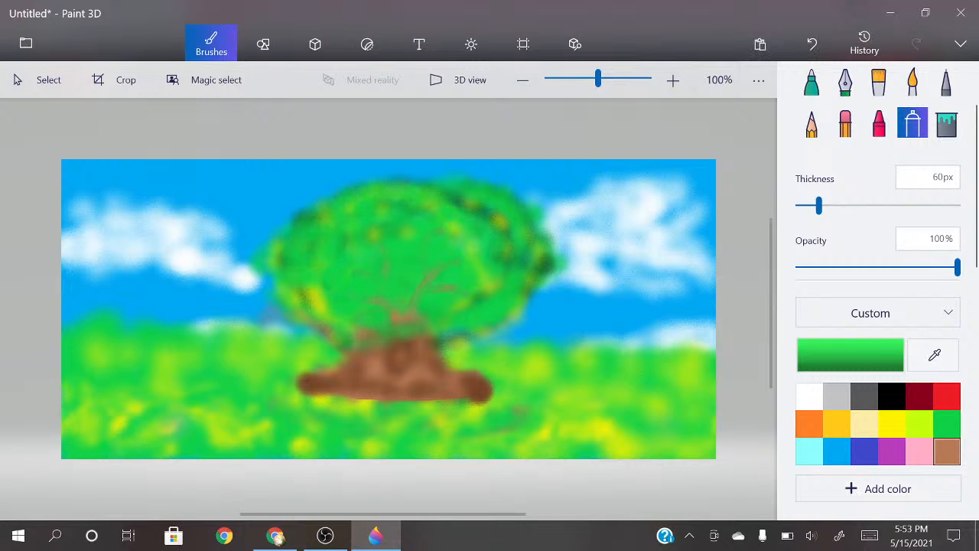
pyautogui.click(892, 423)
pyautogui.moveTo(410, 252)
pyautogui.mouseDown()
pyautogui.moveTo(388, 280)
pyautogui.moveTo(369, 255)
pyautogui.moveTo(407, 246)
pyautogui.moveTo(386, 322)
pyautogui.moveTo(459, 321)
pyautogui.moveTo(474, 252)
pyautogui.moveTo(364, 273)
pyautogui.moveTo(451, 251)
pyautogui.mouseUp()
pyautogui.moveTo(369, 231); pyautogui.dragTo(432, 235)
pyautogui.moveTo(321, 262)
pyautogui.mouseDown()
pyautogui.moveTo(387, 310)
pyautogui.moveTo(429, 269)
pyautogui.moveTo(397, 237)
pyautogui.moveTo(430, 282)
pyautogui.moveTo(432, 262)
pyautogui.moveTo(358, 277)
pyautogui.moveTo(387, 283)
pyautogui.moveTo(428, 252)
pyautogui.mouseUp()
# Step: Blend the crown's yellow highlights with green spray strokes through its lower and right parts
pyautogui.click(946, 424)
pyautogui.moveTo(455, 266)
pyautogui.mouseDown()
pyautogui.moveTo(452, 278)
pyautogui.moveTo(373, 252)
pyautogui.moveTo(391, 268)
pyautogui.moveTo(368, 301)
pyautogui.mouseUp()
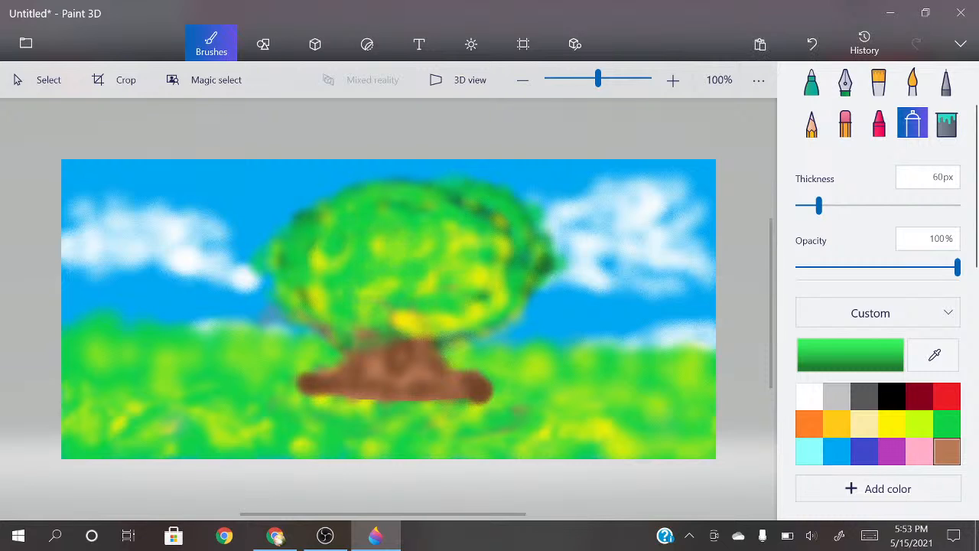
pyautogui.moveTo(459, 323)
pyautogui.mouseDown()
pyautogui.moveTo(523, 245)
pyautogui.moveTo(451, 268)
pyautogui.moveTo(479, 213)
pyautogui.moveTo(498, 286)
pyautogui.mouseUp()
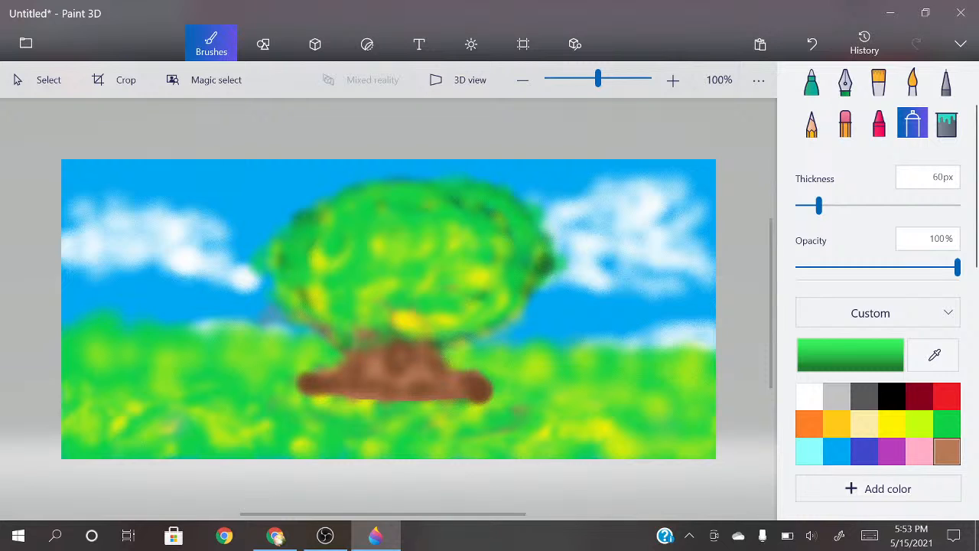
# Step: Spray green over the crown's lower part and the trunk's left side, and add a green marker stroke along the trunk at 17 px thickness
pyautogui.moveTo(335, 264)
pyautogui.mouseDown()
pyautogui.moveTo(320, 260)
pyautogui.moveTo(421, 282)
pyautogui.mouseUp()
pyautogui.moveTo(490, 214)
pyautogui.mouseDown()
pyautogui.moveTo(502, 299)
pyautogui.moveTo(398, 344)
pyautogui.mouseUp()
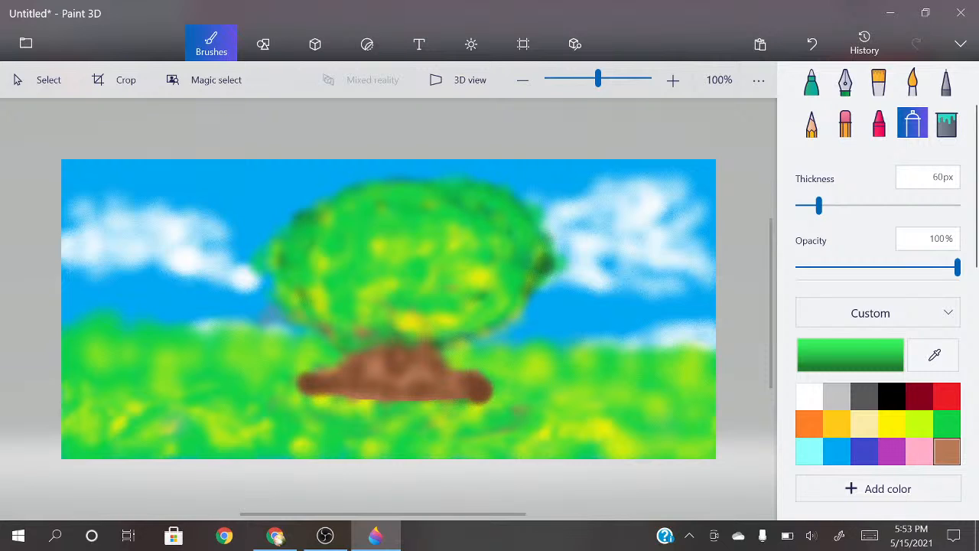
pyautogui.moveTo(360, 346); pyautogui.dragTo(351, 389)
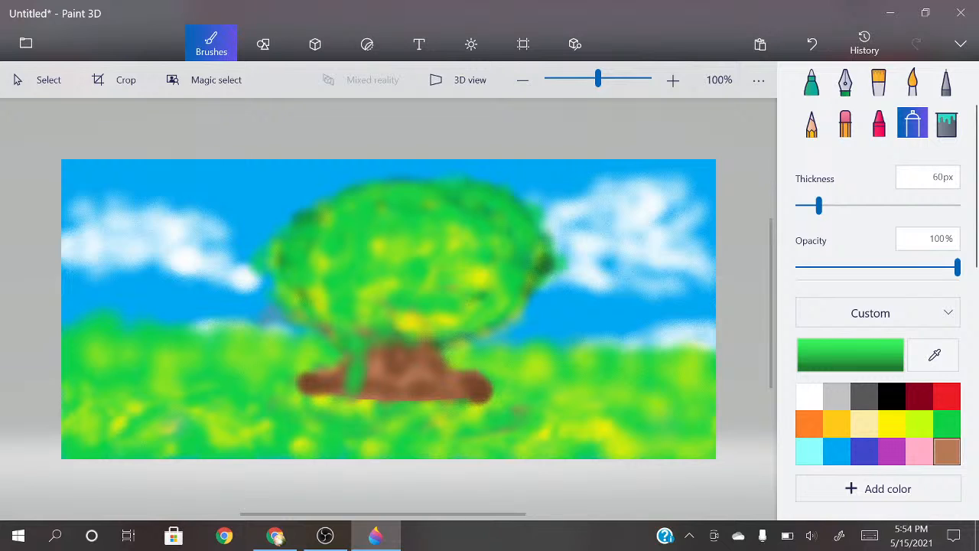
pyautogui.click(812, 81)
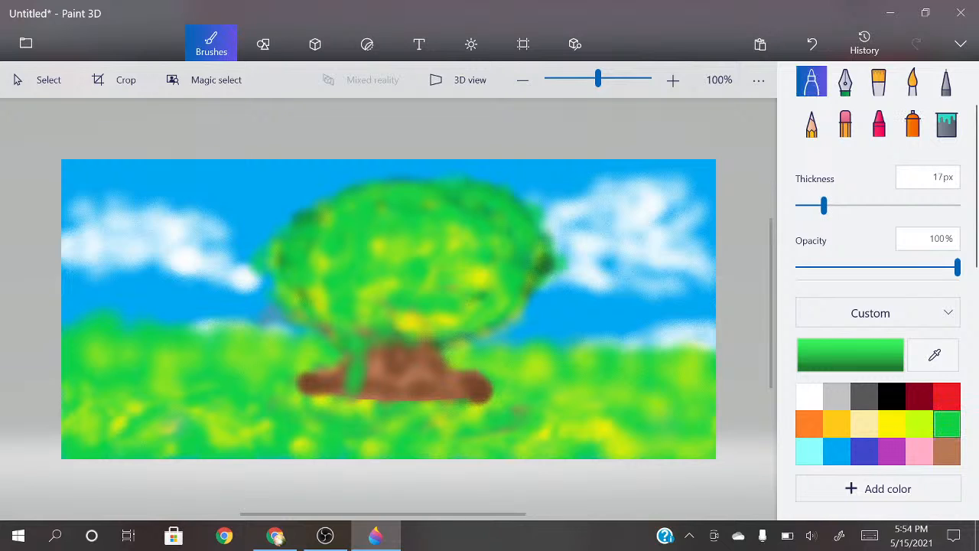
pyautogui.moveTo(382, 344)
pyautogui.mouseDown()
pyautogui.moveTo(378, 295)
pyautogui.moveTo(351, 367)
pyautogui.mouseUp()
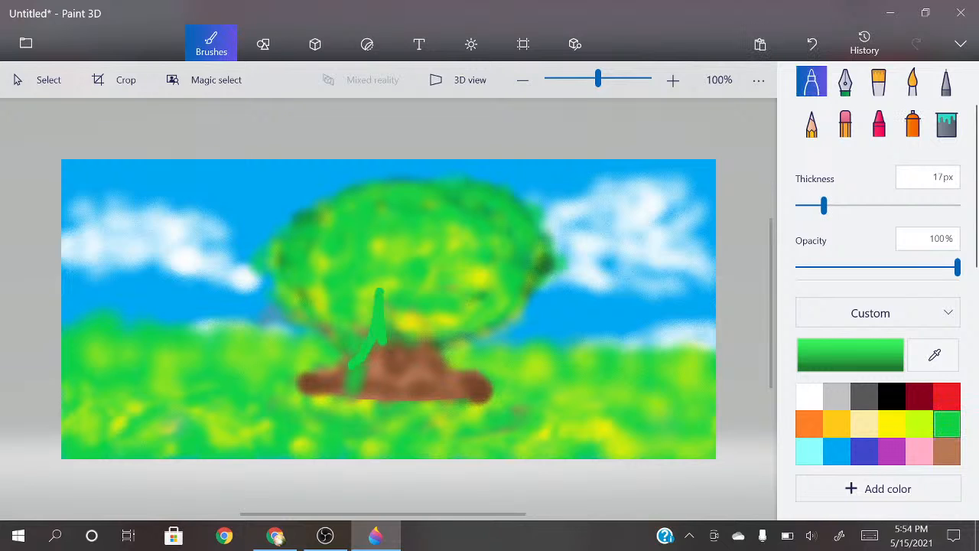
# Step: Outline the trunk's two sides, roots and base in brown with the marker at 17 px thickness
pyautogui.click(948, 451)
pyautogui.moveTo(378, 291)
pyautogui.mouseDown()
pyautogui.moveTo(374, 318)
pyautogui.moveTo(319, 375)
pyautogui.moveTo(294, 381)
pyautogui.mouseUp()
pyautogui.moveTo(420, 327)
pyautogui.mouseDown()
pyautogui.moveTo(428, 290)
pyautogui.moveTo(433, 360)
pyautogui.moveTo(447, 379)
pyautogui.moveTo(496, 380)
pyautogui.mouseUp()
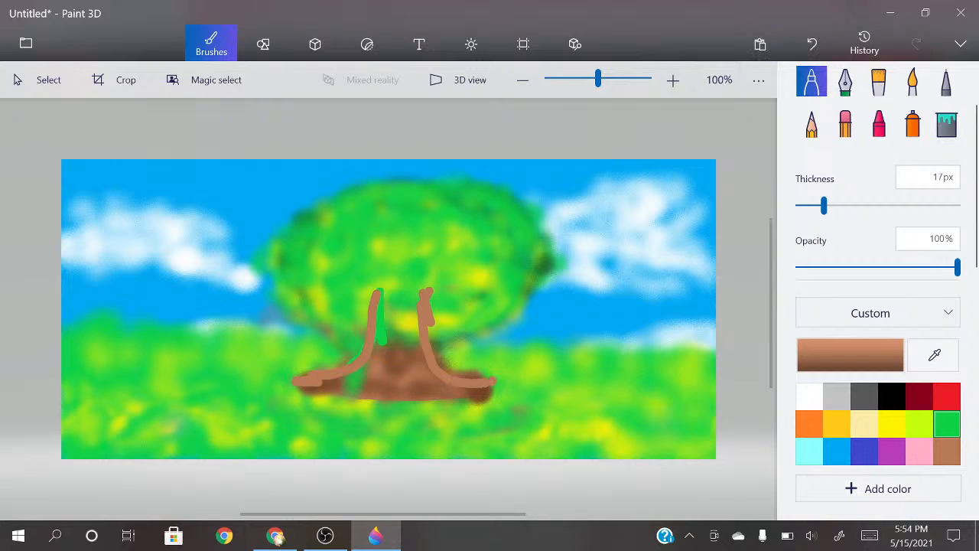
pyautogui.moveTo(373, 289); pyautogui.dragTo(373, 353)
pyautogui.moveTo(429, 291); pyautogui.dragTo(427, 291)
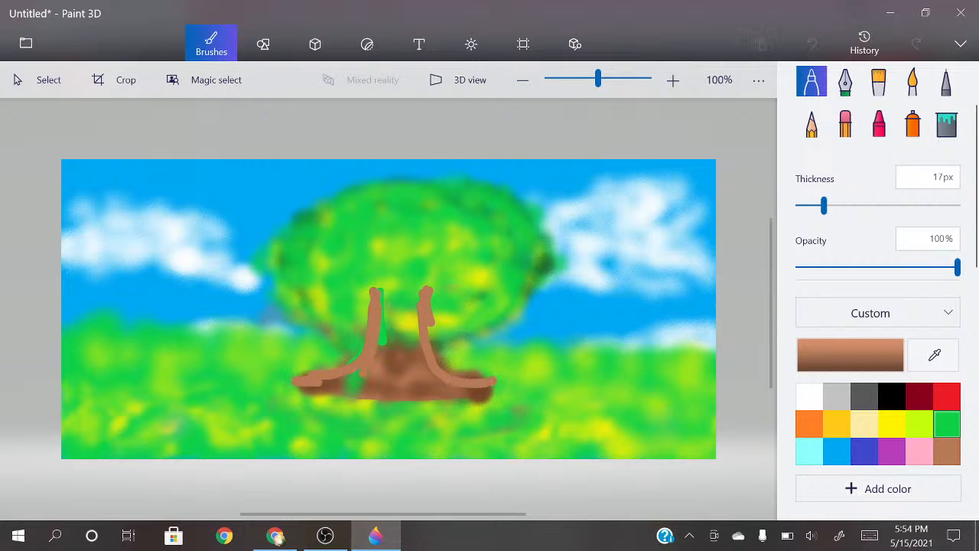
pyautogui.moveTo(306, 382); pyautogui.dragTo(477, 392)
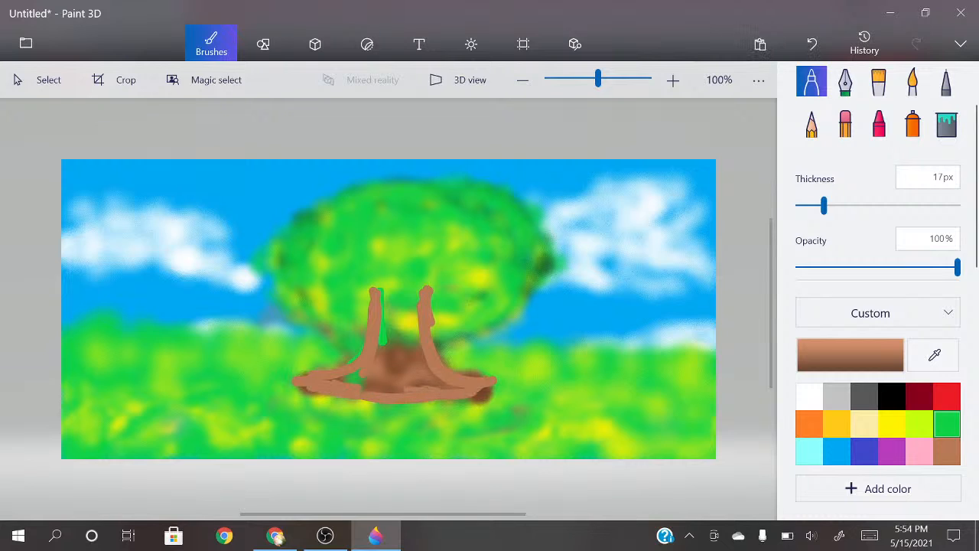
# Step: Fill the outlined trunk and roots with brown spray at 60 px thickness, squaring off the trunk's upper edge
pyautogui.click(912, 123)
pyautogui.moveTo(387, 358)
pyautogui.mouseDown()
pyautogui.moveTo(391, 317)
pyautogui.moveTo(413, 313)
pyautogui.moveTo(403, 289)
pyautogui.mouseUp()
pyautogui.moveTo(409, 365)
pyautogui.mouseDown()
pyautogui.moveTo(387, 386)
pyautogui.moveTo(302, 389)
pyautogui.moveTo(480, 394)
pyautogui.mouseUp()
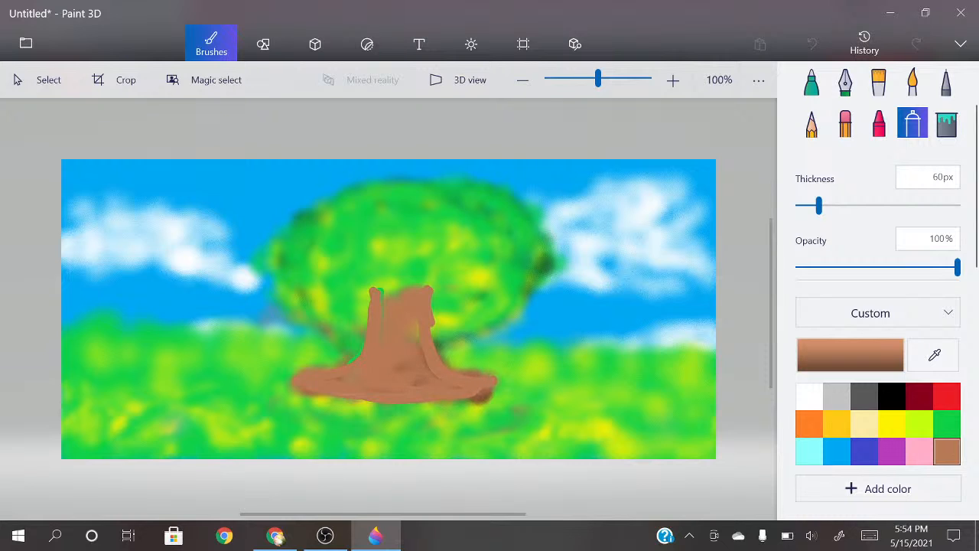
pyautogui.moveTo(376, 295); pyautogui.dragTo(369, 294)
pyautogui.moveTo(482, 398); pyautogui.dragTo(508, 403)
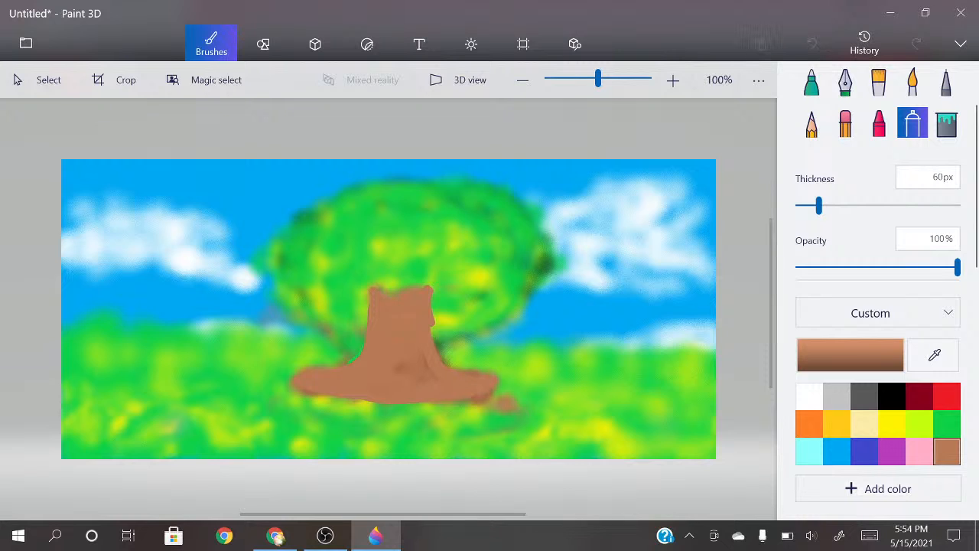
pyautogui.moveTo(405, 292); pyautogui.dragTo(367, 297)
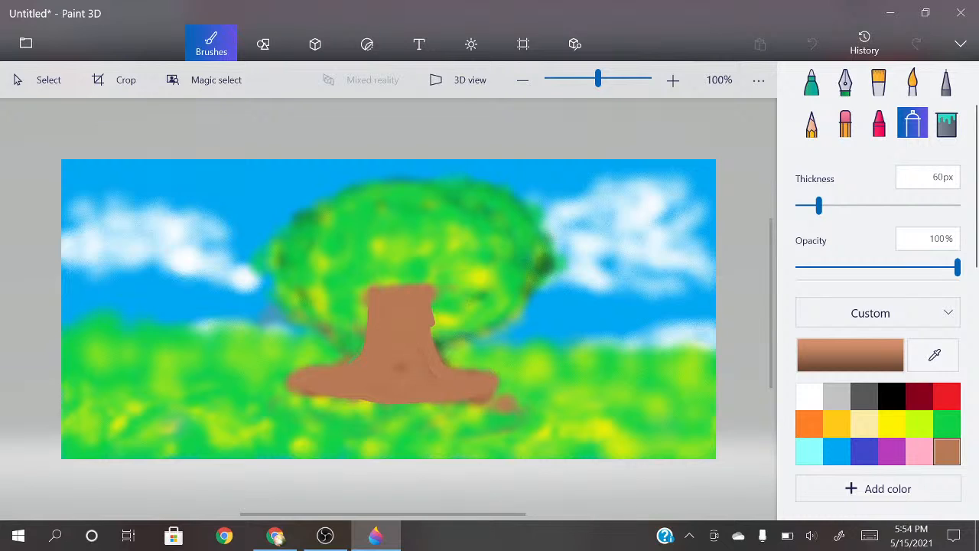
# Step: Widen the trunk's right side and left root with brown spray, and cover its upper edge and the lower crown with green spray
pyautogui.moveTo(317, 387); pyautogui.dragTo(301, 391)
pyautogui.moveTo(433, 344)
pyautogui.mouseDown()
pyautogui.moveTo(439, 314)
pyautogui.moveTo(448, 327)
pyautogui.mouseUp()
pyautogui.moveTo(456, 365); pyautogui.dragTo(476, 381)
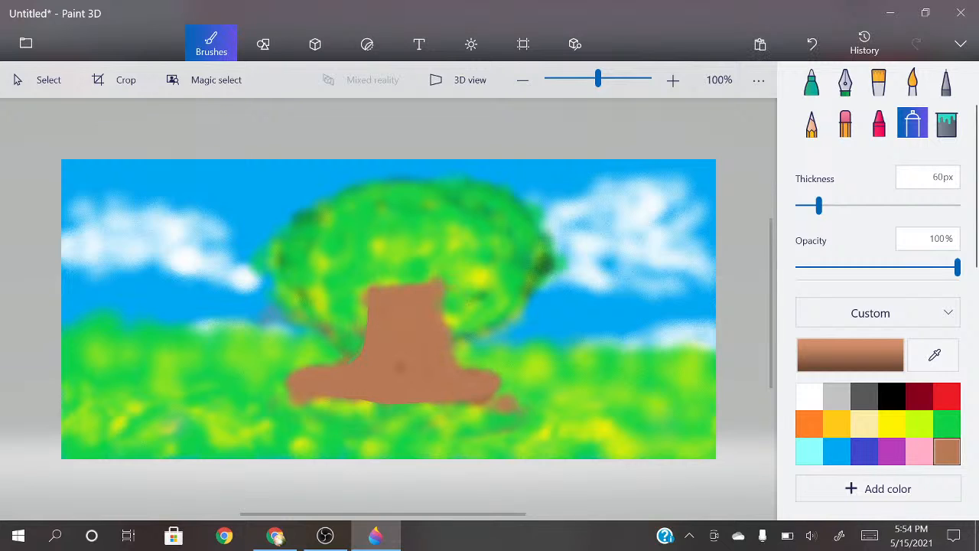
pyautogui.moveTo(367, 294)
pyautogui.mouseDown()
pyautogui.moveTo(433, 278)
pyautogui.moveTo(464, 309)
pyautogui.moveTo(493, 310)
pyautogui.moveTo(456, 337)
pyautogui.moveTo(456, 237)
pyautogui.moveTo(324, 260)
pyautogui.moveTo(319, 304)
pyautogui.moveTo(352, 339)
pyautogui.mouseUp()
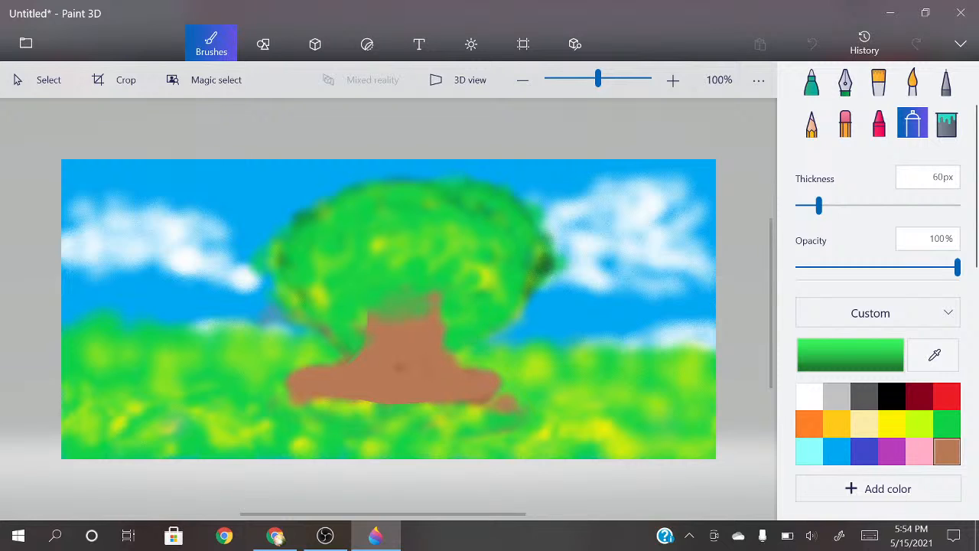
pyautogui.moveTo(536, 283)
pyautogui.mouseDown()
pyautogui.moveTo(539, 302)
pyautogui.moveTo(549, 285)
pyautogui.moveTo(547, 314)
pyautogui.moveTo(535, 304)
pyautogui.moveTo(542, 262)
pyautogui.mouseUp()
pyautogui.moveTo(321, 299)
pyautogui.mouseDown()
pyautogui.moveTo(427, 329)
pyautogui.moveTo(438, 318)
pyautogui.mouseUp()
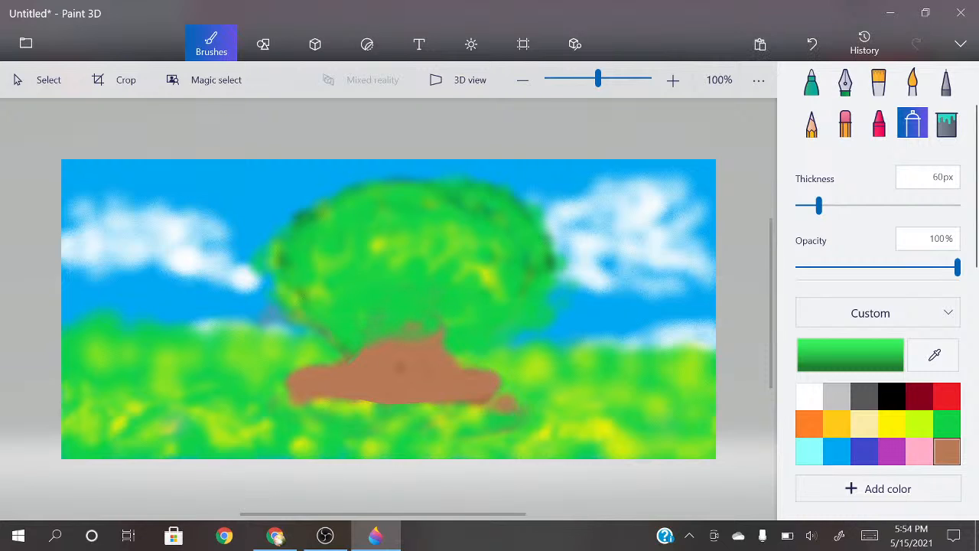
pyautogui.click(812, 44)
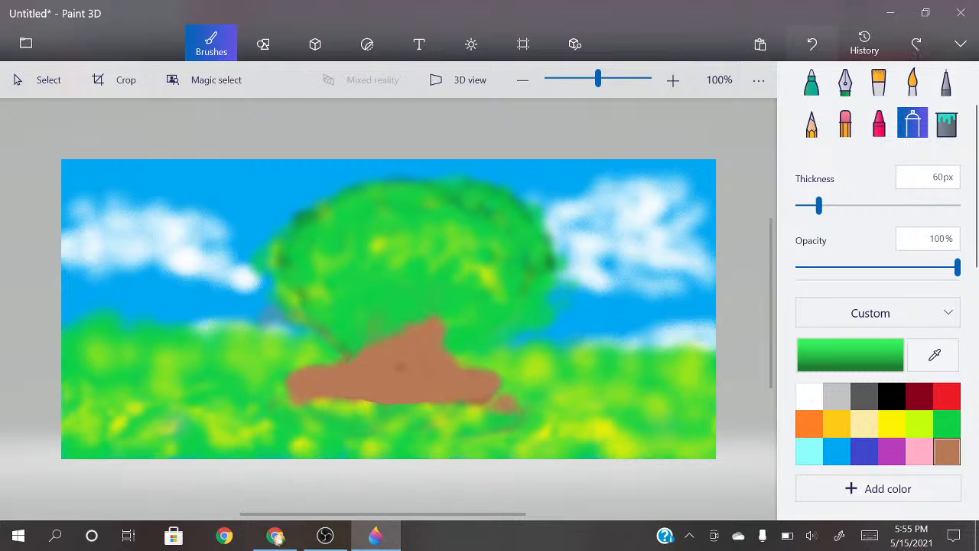
pyautogui.click(812, 44)
pyautogui.click(813, 44)
pyautogui.click(812, 44)
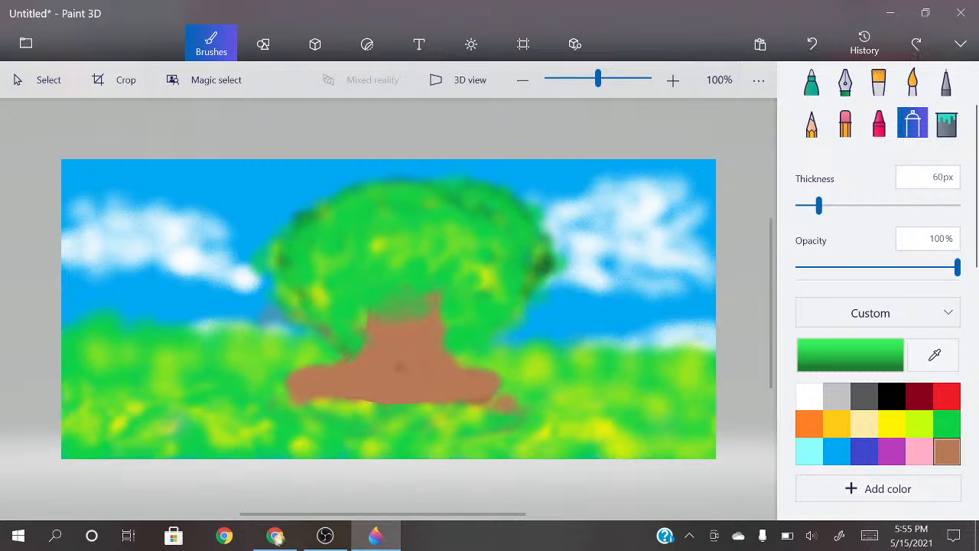
pyautogui.click(865, 43)
pyautogui.click(865, 43)
# Step: Spray green over both root ends and along the trunk's base to trim the roots into the grass
pyautogui.moveTo(515, 388)
pyautogui.mouseDown()
pyautogui.moveTo(482, 393)
pyautogui.moveTo(468, 412)
pyautogui.mouseUp()
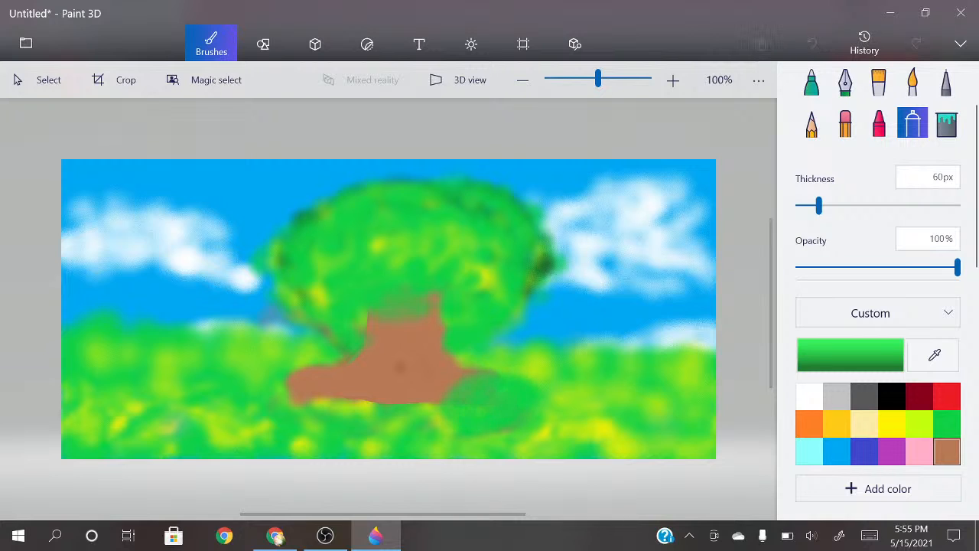
pyautogui.moveTo(501, 368)
pyautogui.mouseDown()
pyautogui.moveTo(369, 399)
pyautogui.moveTo(294, 354)
pyautogui.moveTo(357, 375)
pyautogui.mouseUp()
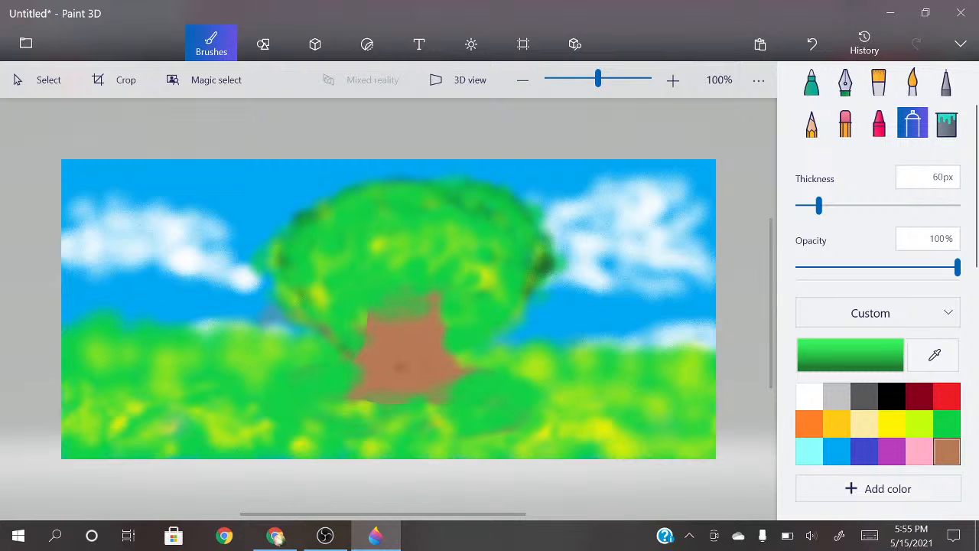
# Step: Spray yellow dabs and short strokes across the grass, around the trunk's base and over the hills on both sides
pyautogui.click(892, 424)
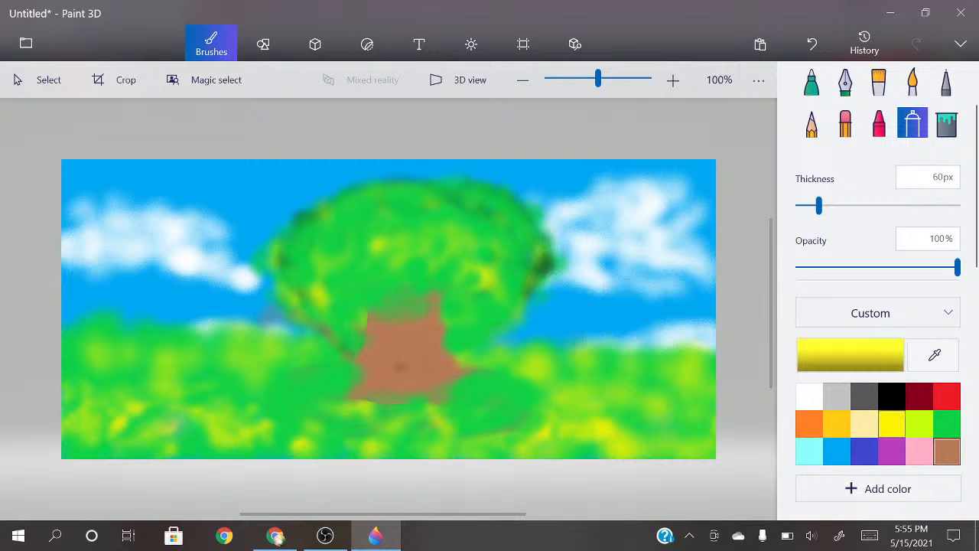
pyautogui.moveTo(486, 414)
pyautogui.mouseDown()
pyautogui.moveTo(460, 393)
pyautogui.moveTo(471, 376)
pyautogui.moveTo(526, 400)
pyautogui.mouseUp()
pyautogui.moveTo(336, 384)
pyautogui.mouseDown()
pyautogui.moveTo(343, 373)
pyautogui.moveTo(327, 367)
pyautogui.mouseUp()
pyautogui.moveTo(300, 386); pyautogui.dragTo(180, 372)
pyautogui.moveTo(634, 419); pyautogui.dragTo(604, 412)
pyautogui.moveTo(529, 425)
pyautogui.mouseDown()
pyautogui.moveTo(373, 414)
pyautogui.moveTo(377, 399)
pyautogui.moveTo(540, 413)
pyautogui.mouseUp()
pyautogui.click(312, 437)
pyautogui.moveTo(167, 351); pyautogui.dragTo(122, 371)
pyautogui.moveTo(78, 342); pyautogui.dragTo(77, 390)
pyautogui.click(472, 435)
pyautogui.click(700, 451)
pyautogui.click(663, 384)
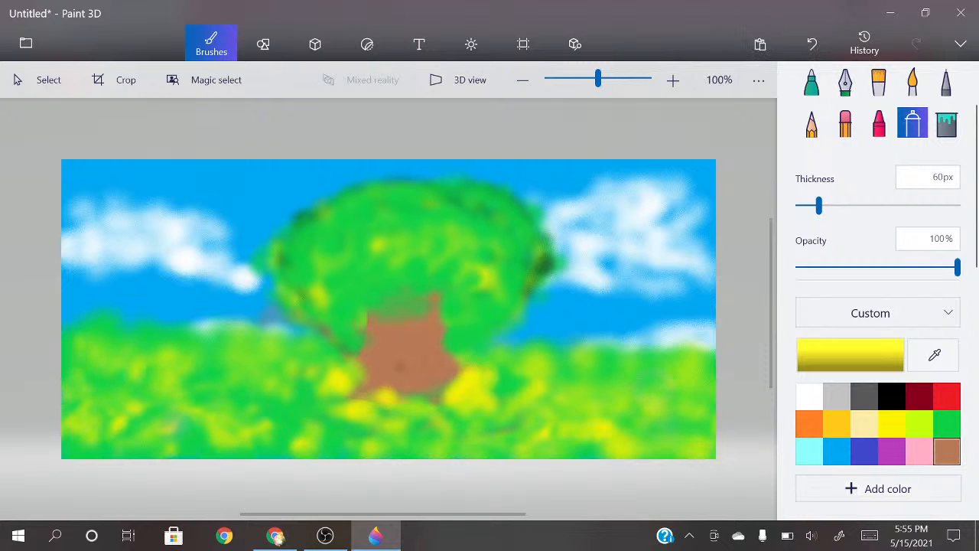
pyautogui.moveTo(297, 389)
pyautogui.mouseDown()
pyautogui.moveTo(191, 362)
pyautogui.moveTo(162, 417)
pyautogui.mouseUp()
pyautogui.moveTo(267, 409); pyautogui.dragTo(319, 407)
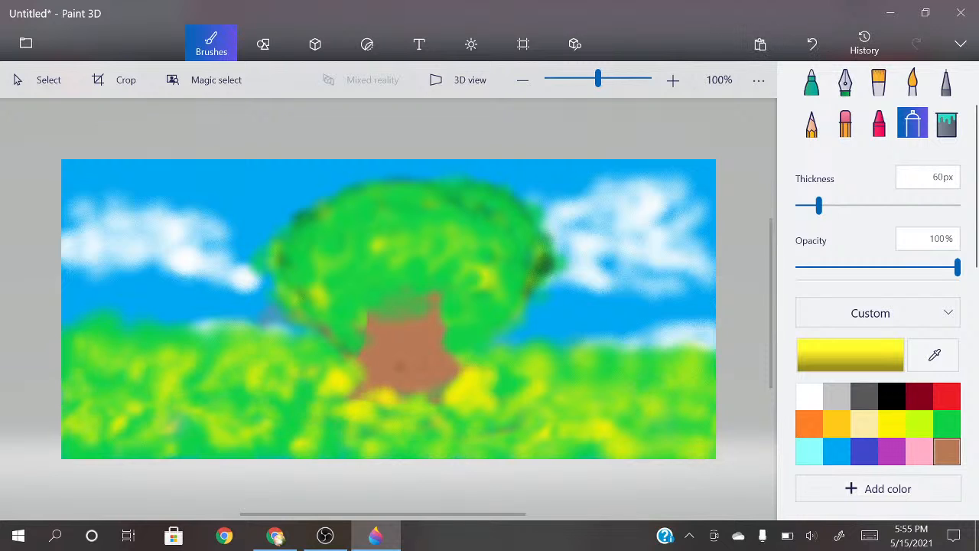
# Step: Blend the grass's yellow highlights with green spray strokes around the trunk's base and across the hills
pyautogui.click(948, 423)
pyautogui.click(493, 413)
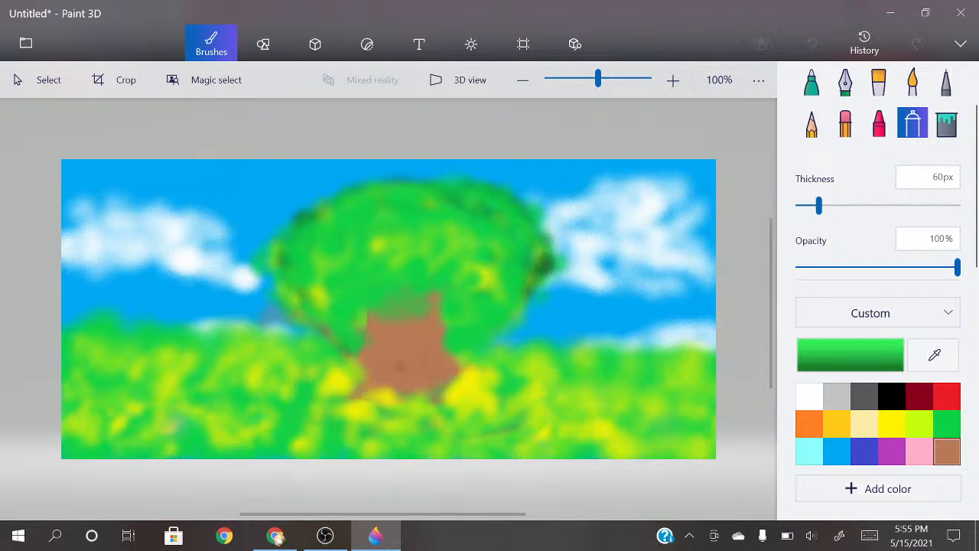
pyautogui.moveTo(464, 392)
pyautogui.mouseDown()
pyautogui.moveTo(313, 435)
pyautogui.moveTo(216, 421)
pyautogui.mouseUp()
pyautogui.moveTo(137, 409)
pyautogui.mouseDown()
pyautogui.moveTo(91, 429)
pyautogui.moveTo(73, 421)
pyautogui.mouseUp()
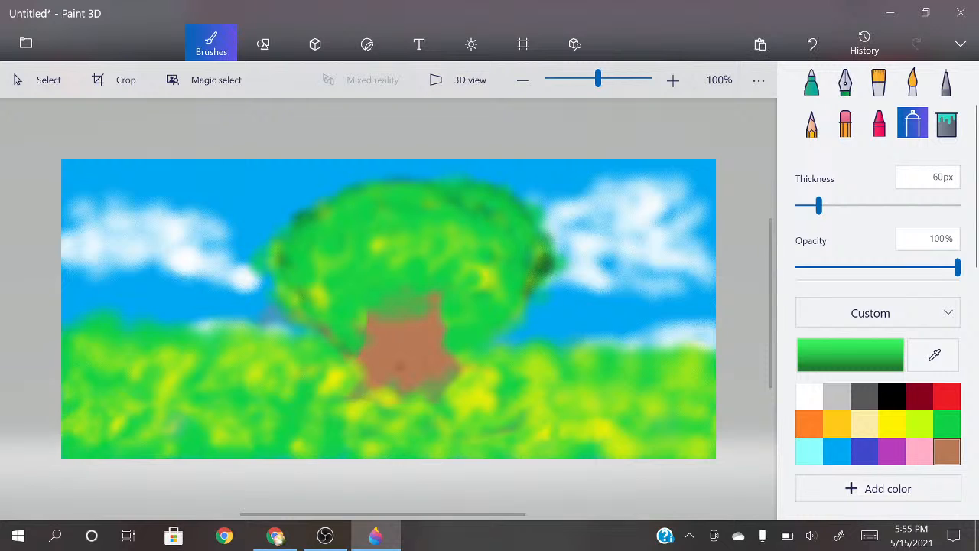
pyautogui.moveTo(682, 376); pyautogui.dragTo(586, 434)
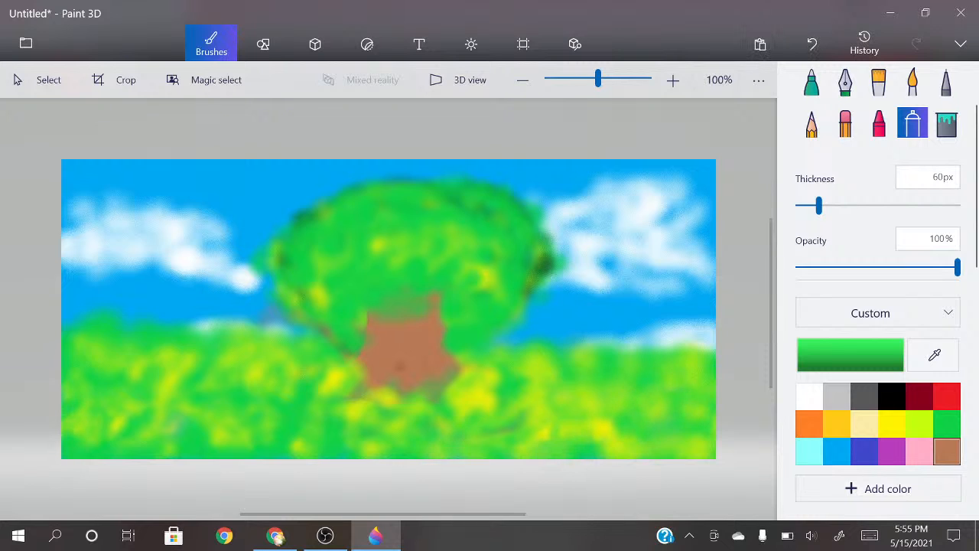
pyautogui.moveTo(383, 400); pyautogui.dragTo(347, 375)
pyautogui.click(347, 375)
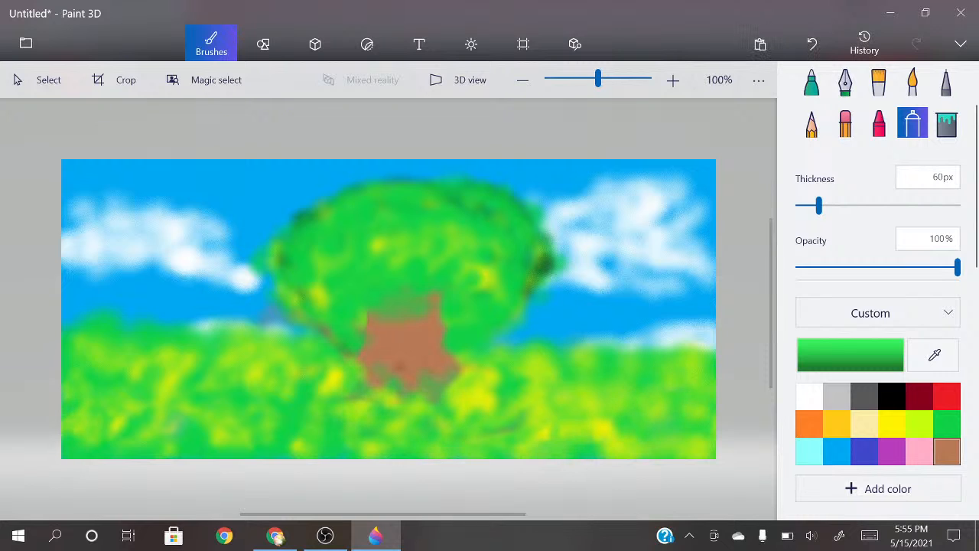
# Step: Rebuild the trunk's base, spreading roots and upper end with brown spray
pyautogui.click(946, 451)
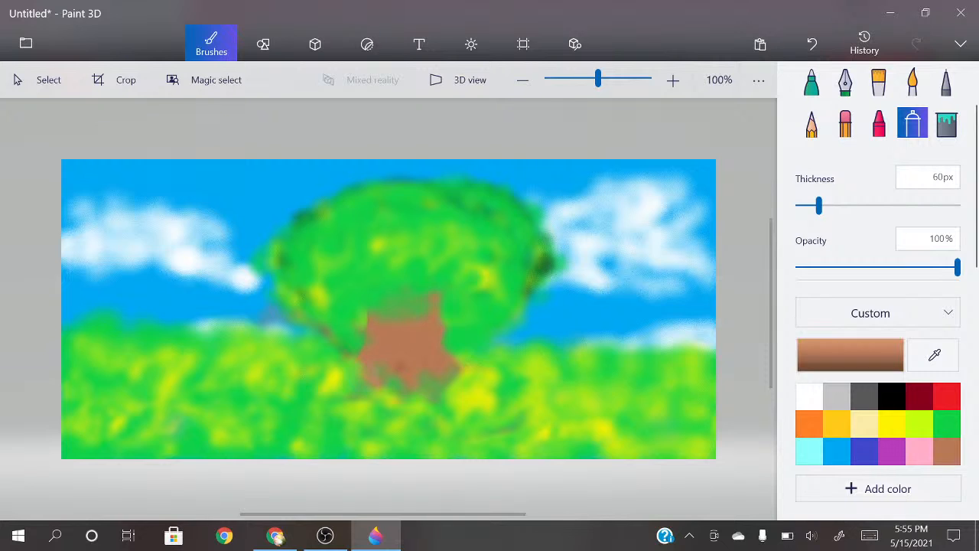
pyautogui.moveTo(360, 381)
pyautogui.mouseDown()
pyautogui.moveTo(350, 373)
pyautogui.moveTo(386, 395)
pyautogui.moveTo(419, 399)
pyautogui.moveTo(448, 389)
pyautogui.mouseUp()
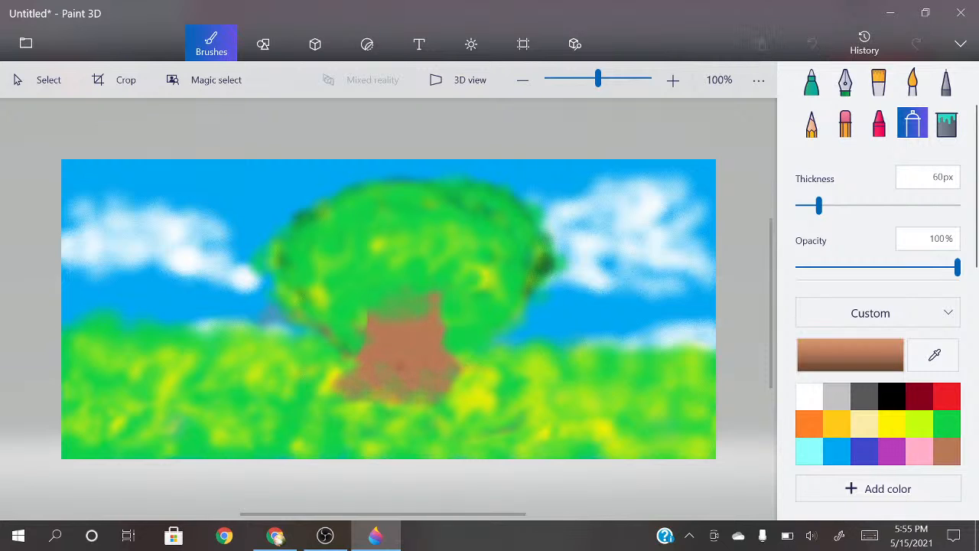
pyautogui.moveTo(356, 366); pyautogui.dragTo(327, 384)
pyautogui.moveTo(447, 401)
pyautogui.mouseDown()
pyautogui.moveTo(468, 400)
pyautogui.moveTo(463, 380)
pyautogui.moveTo(458, 395)
pyautogui.moveTo(482, 392)
pyautogui.moveTo(482, 379)
pyautogui.moveTo(475, 388)
pyautogui.mouseUp()
pyautogui.moveTo(329, 386); pyautogui.dragTo(327, 390)
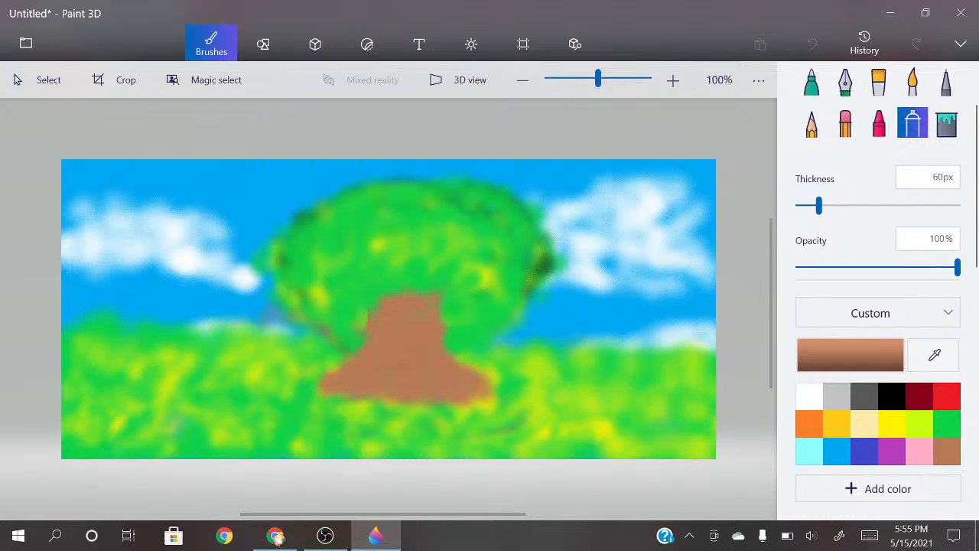
pyautogui.moveTo(439, 305); pyautogui.dragTo(449, 306)
# Step: Spray green around the trunk's upper end to narrow it, and switch the spray color back to brown
pyautogui.click(946, 423)
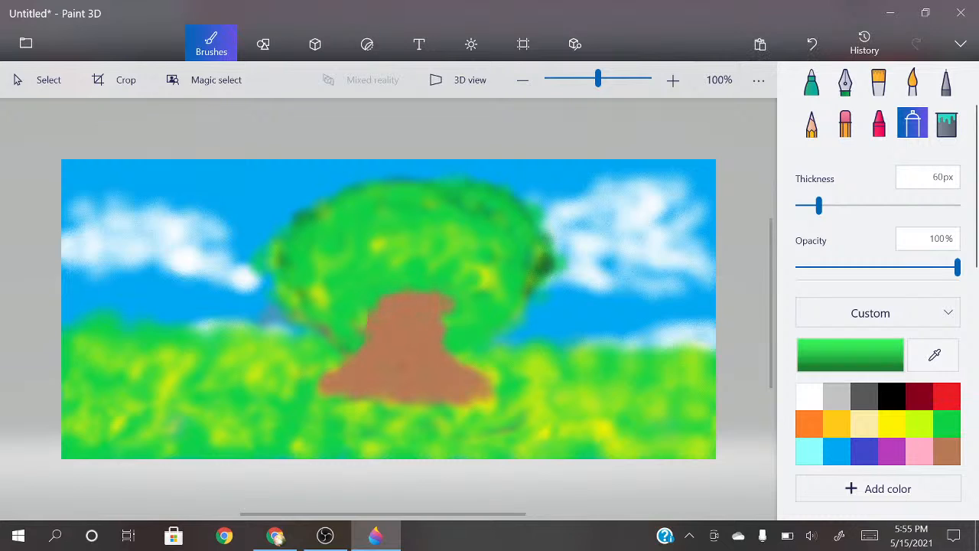
pyautogui.moveTo(386, 300)
pyautogui.mouseDown()
pyautogui.moveTo(460, 277)
pyautogui.moveTo(366, 337)
pyautogui.mouseUp()
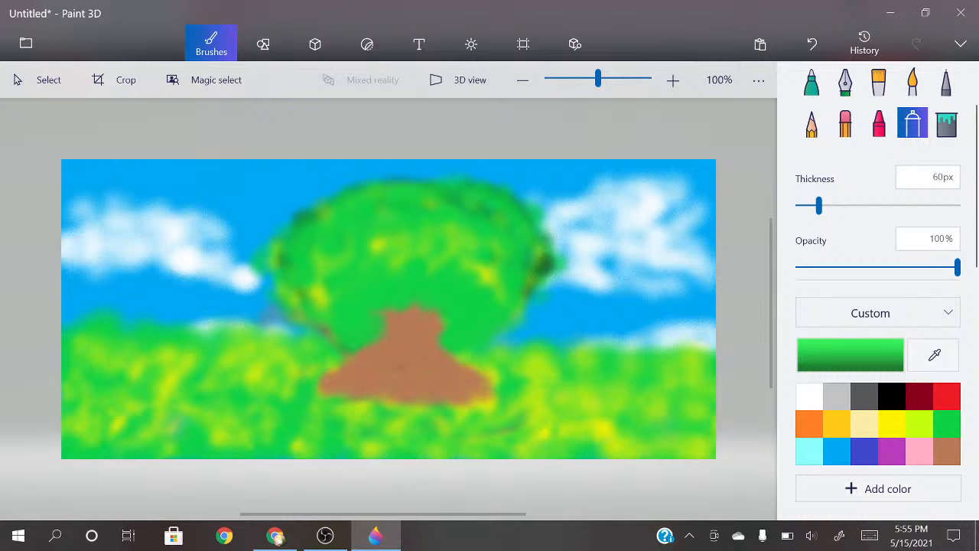
pyautogui.click(946, 451)
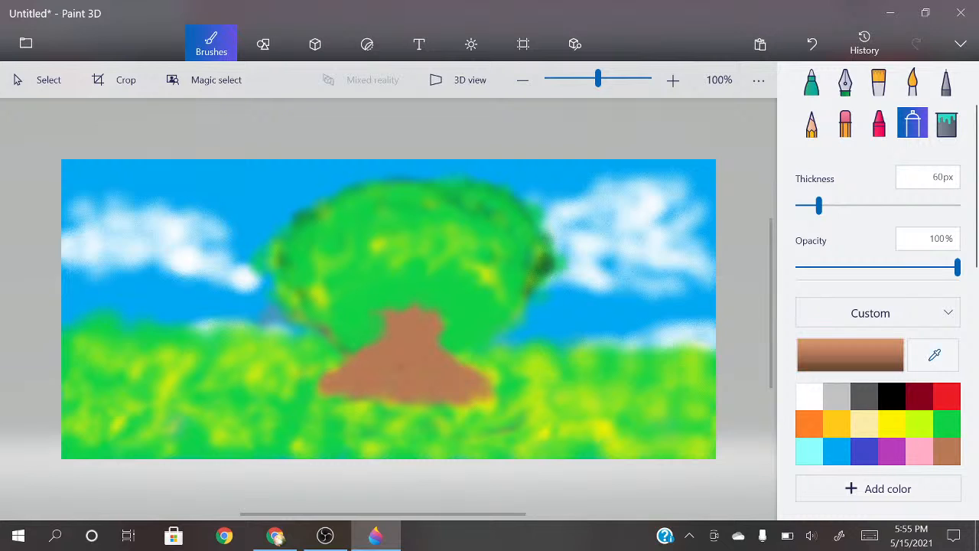
pyautogui.click(932, 354)
pyautogui.click(850, 354)
pyautogui.moveTo(453, 193)
pyautogui.mouseDown()
pyautogui.moveTo(462, 249)
pyautogui.moveTo(532, 278)
pyautogui.moveTo(534, 252)
pyautogui.mouseUp()
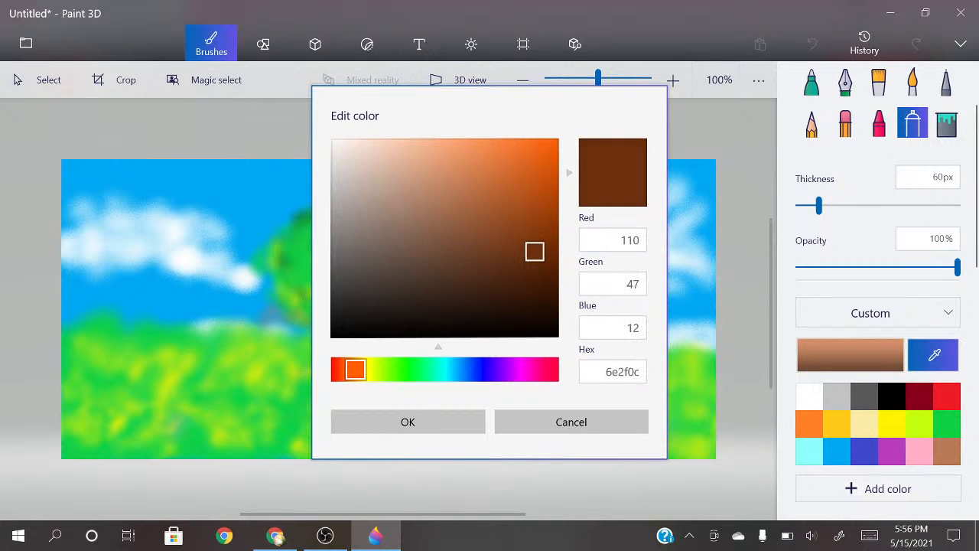
pyautogui.press('Return')
pyautogui.click(409, 317)
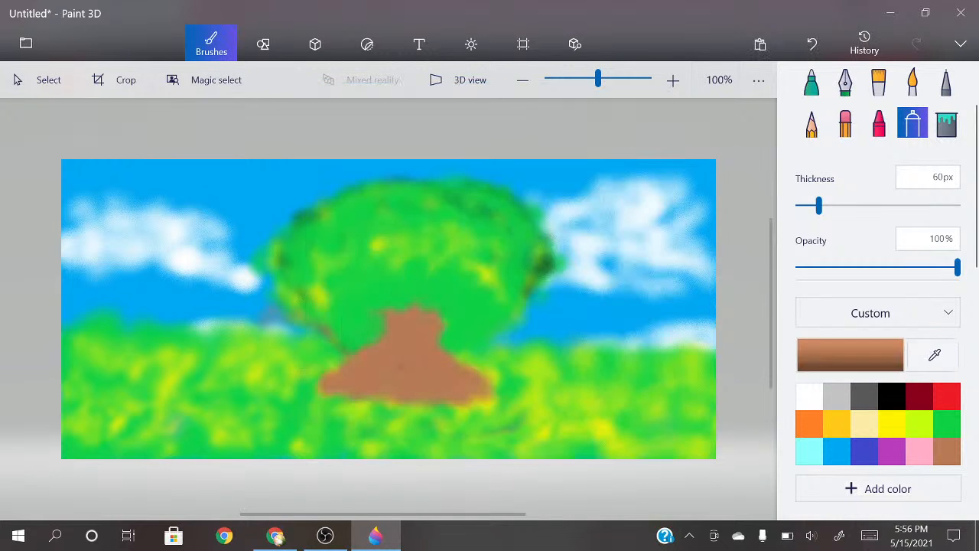
# Step: Mix a darker brown and spray an oval hollow in the middle of the trunk
pyautogui.click(850, 354)
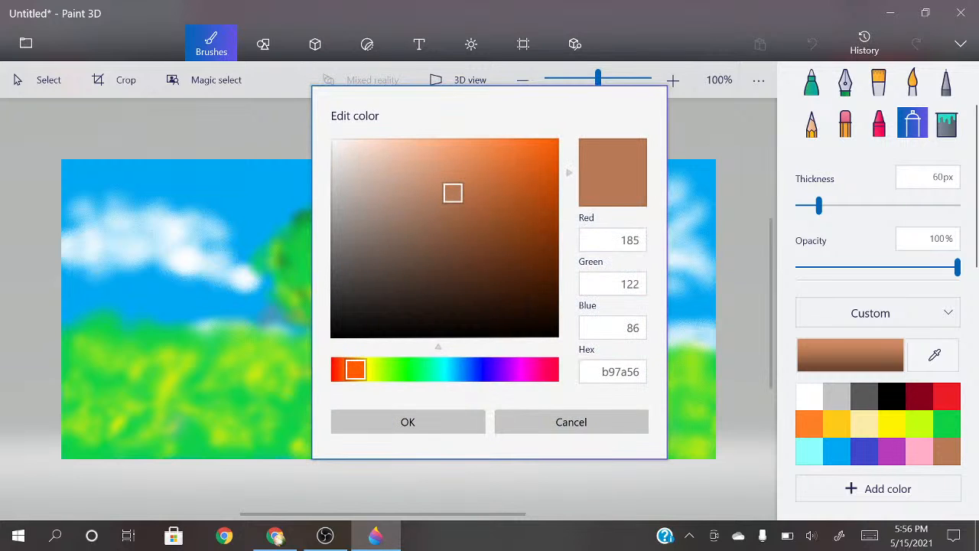
pyautogui.moveTo(453, 193); pyautogui.dragTo(529, 254)
pyautogui.click(407, 422)
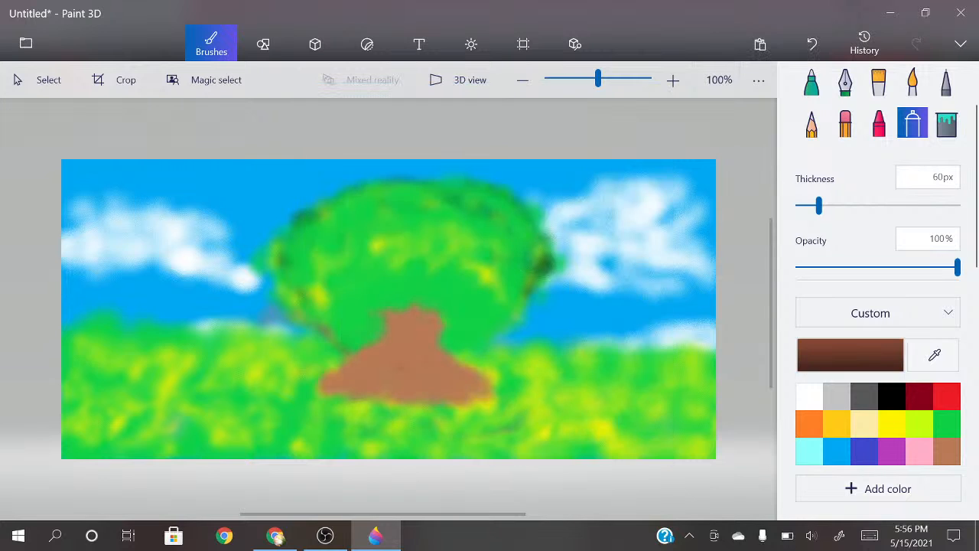
pyautogui.moveTo(402, 344)
pyautogui.mouseDown()
pyautogui.moveTo(397, 366)
pyautogui.moveTo(410, 354)
pyautogui.moveTo(404, 345)
pyautogui.moveTo(416, 359)
pyautogui.mouseUp()
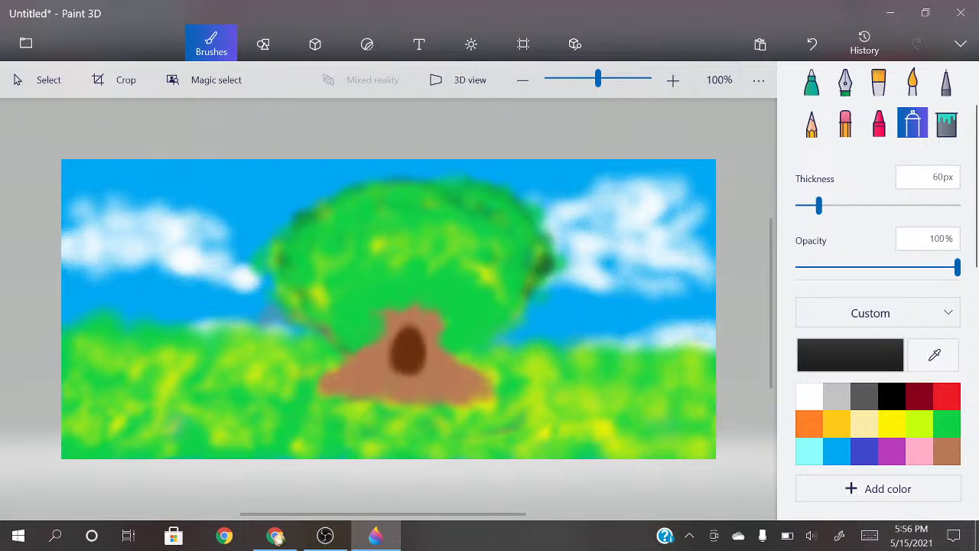
# Step: Darken the hollow's center with near-black spray, and extend the trunk upward and fill out its sides and roots in brown
pyautogui.moveTo(405, 354); pyautogui.dragTo(410, 349)
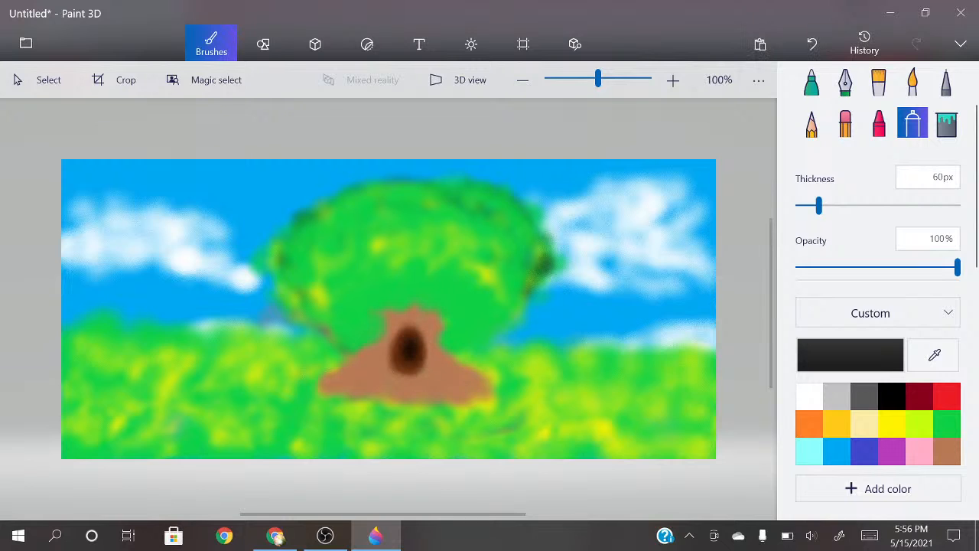
pyautogui.click(946, 451)
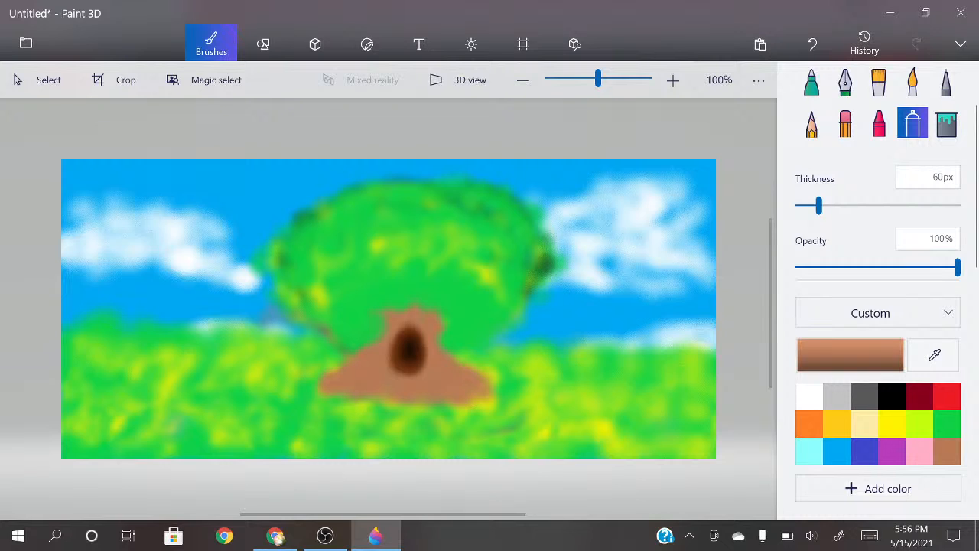
pyautogui.moveTo(376, 315); pyautogui.dragTo(323, 384)
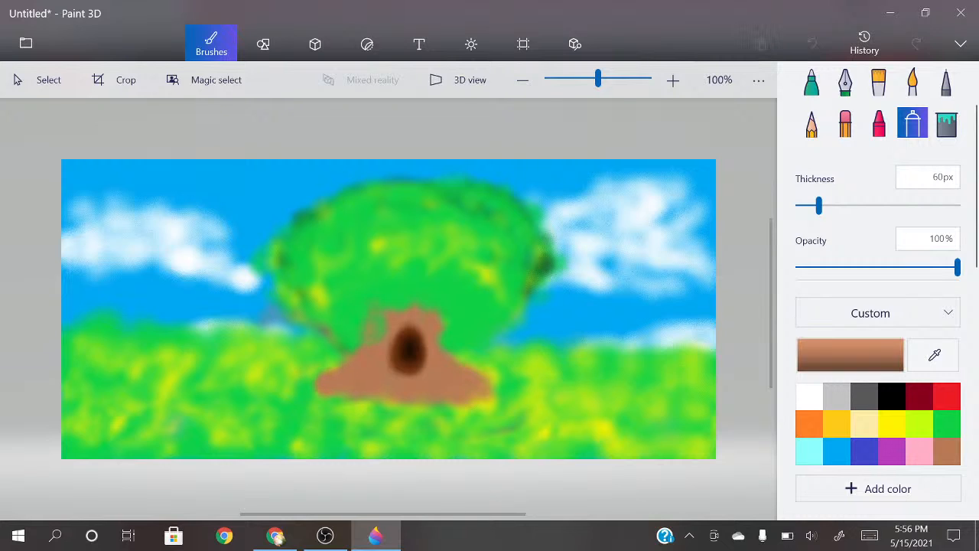
pyautogui.moveTo(380, 309); pyautogui.dragTo(377, 282)
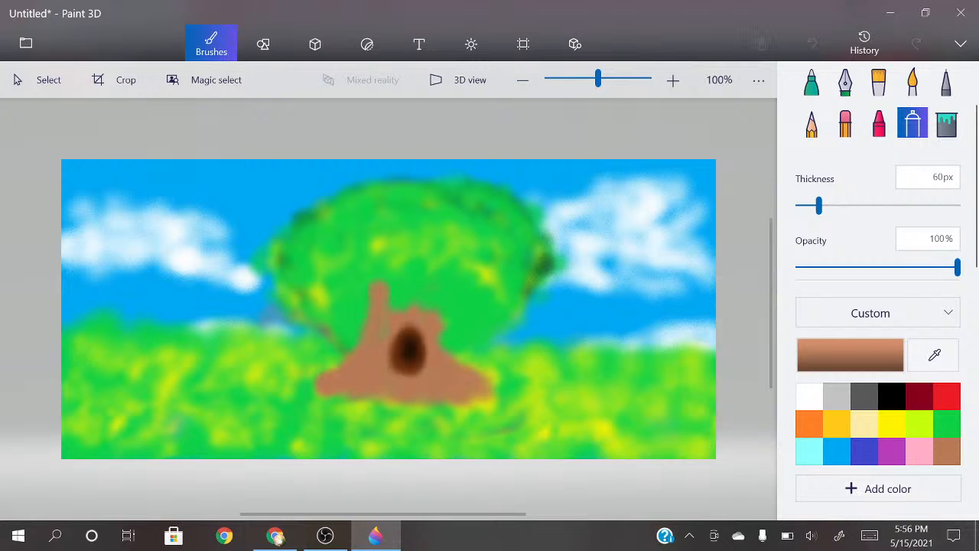
pyautogui.moveTo(433, 306); pyautogui.dragTo(432, 283)
pyautogui.moveTo(480, 380); pyautogui.dragTo(489, 382)
pyautogui.moveTo(435, 287); pyautogui.dragTo(359, 302)
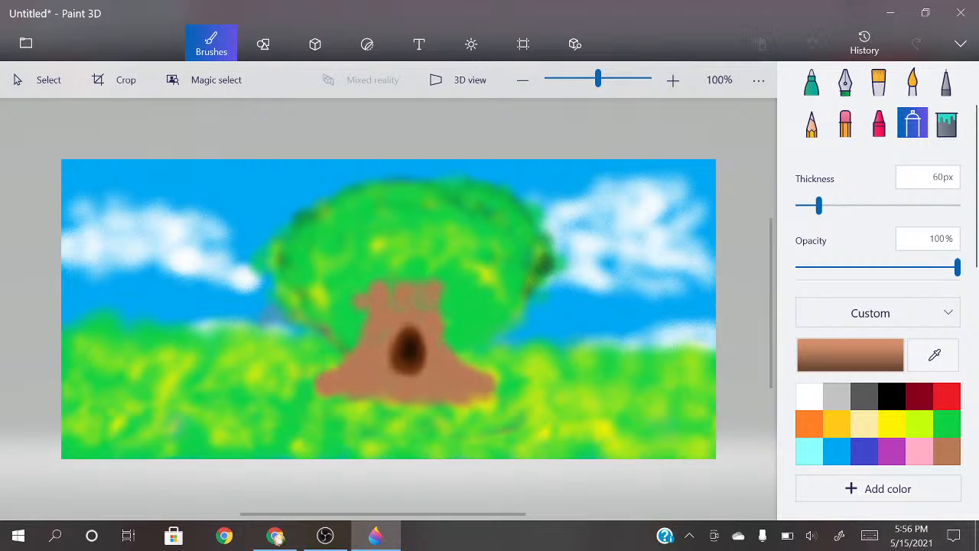
pyautogui.moveTo(419, 279); pyautogui.dragTo(381, 282)
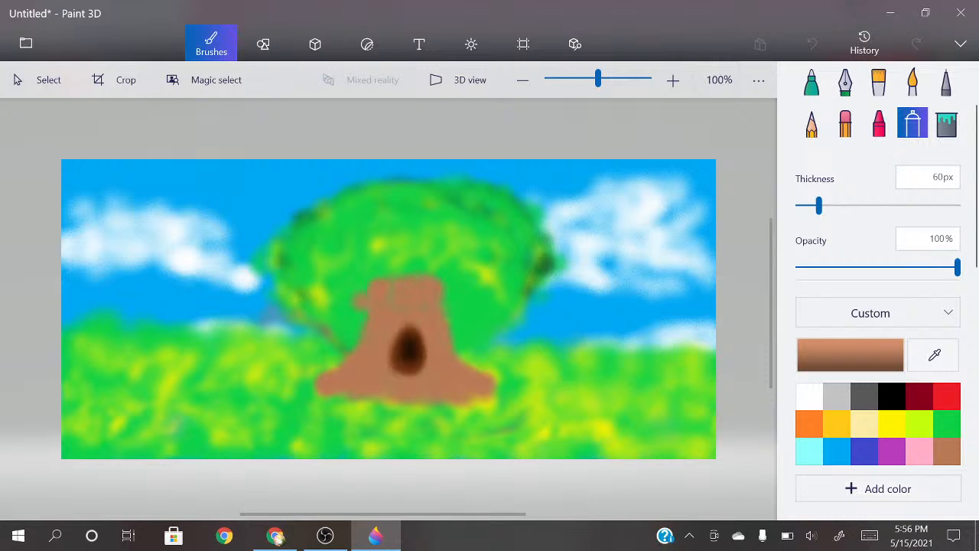
# Step: Spray green over the trunk's upper end to shorten it and blend it into the foliage
pyautogui.click(946, 424)
pyautogui.hotkey('ctrl', 'z')
pyautogui.hotkey('ctrl', 'z')
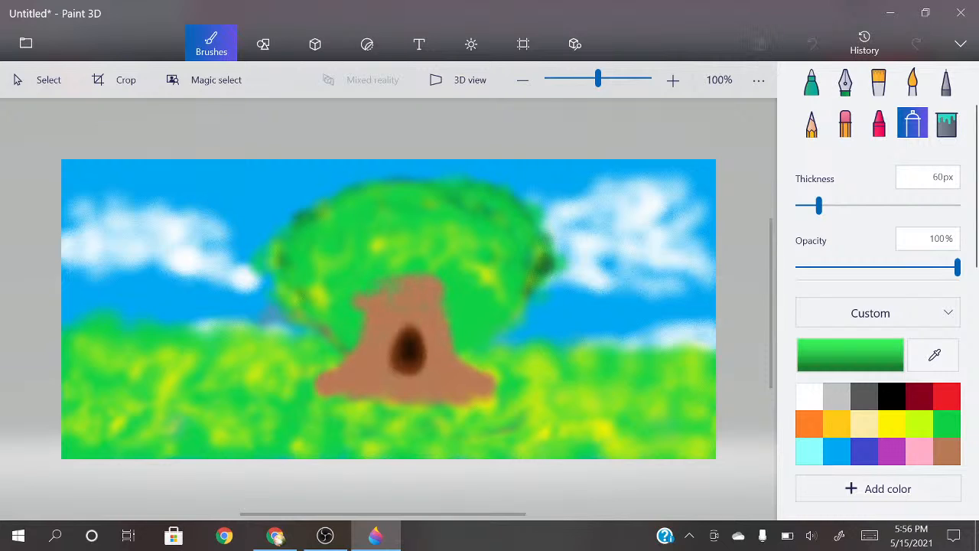
pyautogui.moveTo(423, 277); pyautogui.dragTo(432, 275)
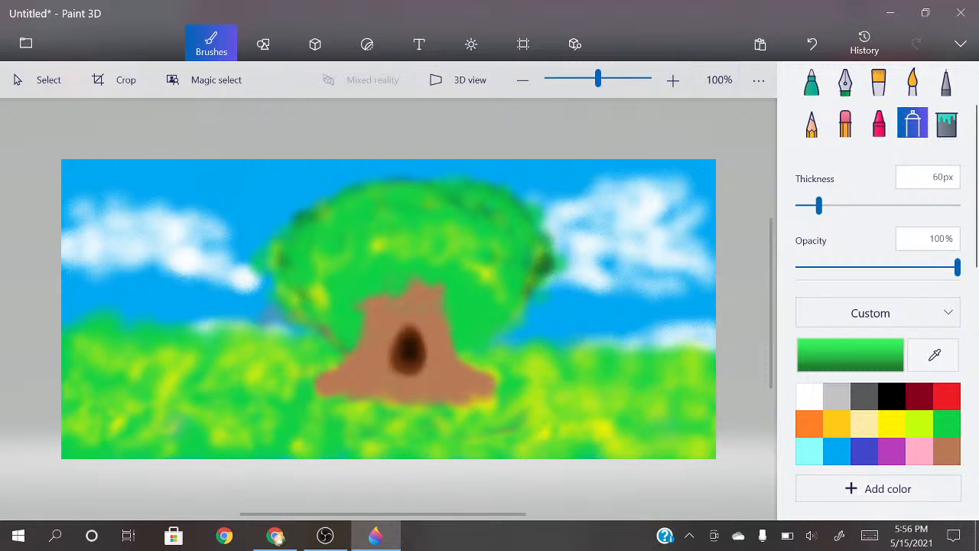
pyautogui.hotkey('ctrl', 'z')
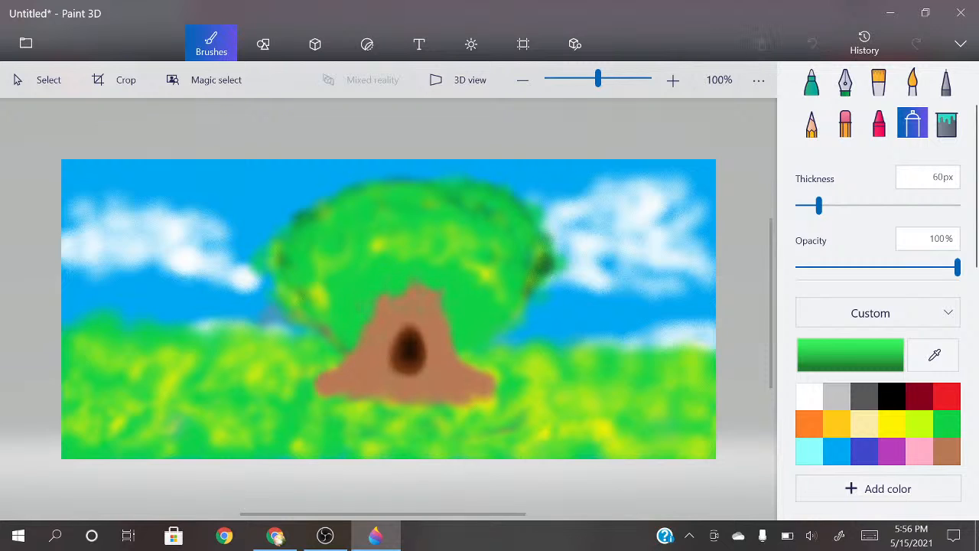
pyautogui.moveTo(385, 298); pyautogui.dragTo(435, 300)
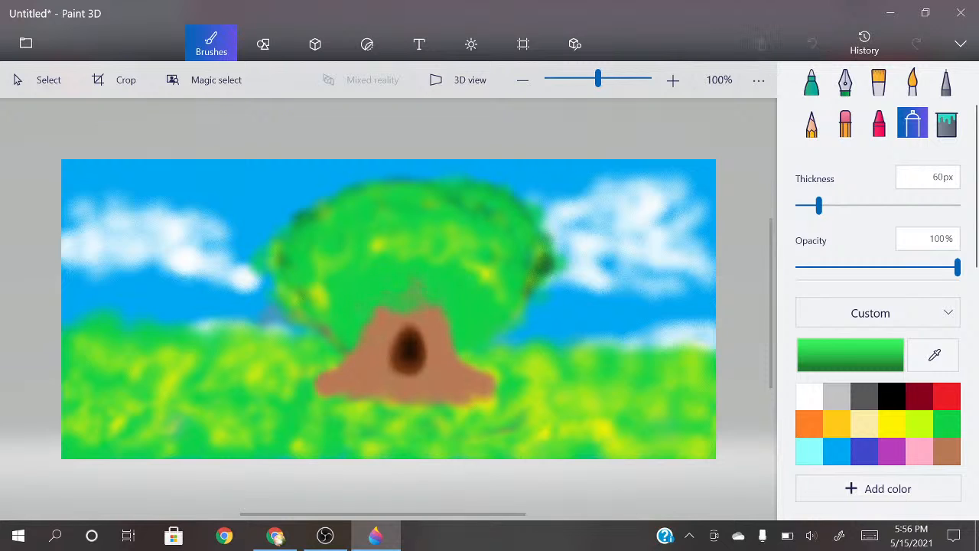
# Step: Spray curved yellow highlights through the tree's foliage, down to its lower right edge
pyautogui.click(892, 424)
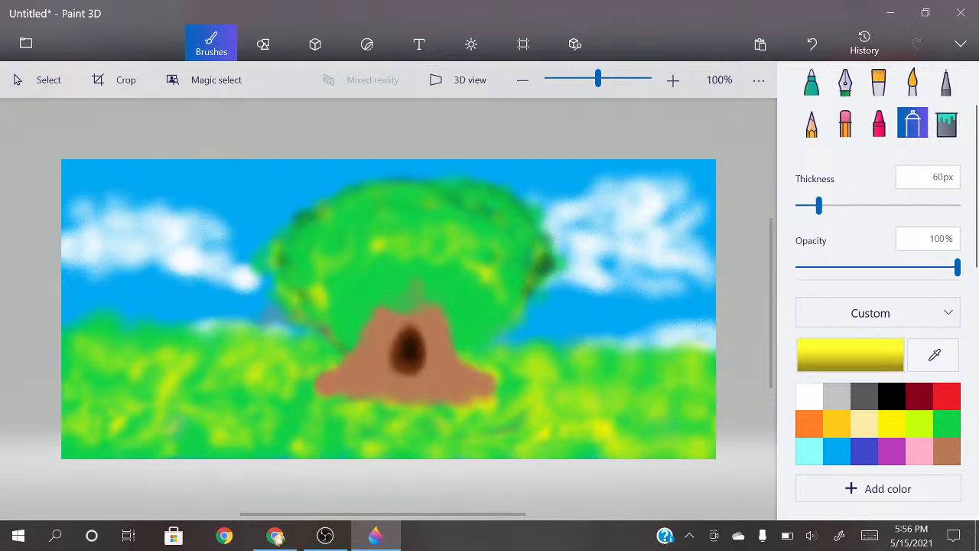
pyautogui.click(389, 250)
pyautogui.moveTo(352, 261); pyautogui.dragTo(338, 265)
pyautogui.moveTo(426, 253)
pyautogui.mouseDown()
pyautogui.moveTo(453, 246)
pyautogui.moveTo(357, 234)
pyautogui.moveTo(339, 292)
pyautogui.mouseUp()
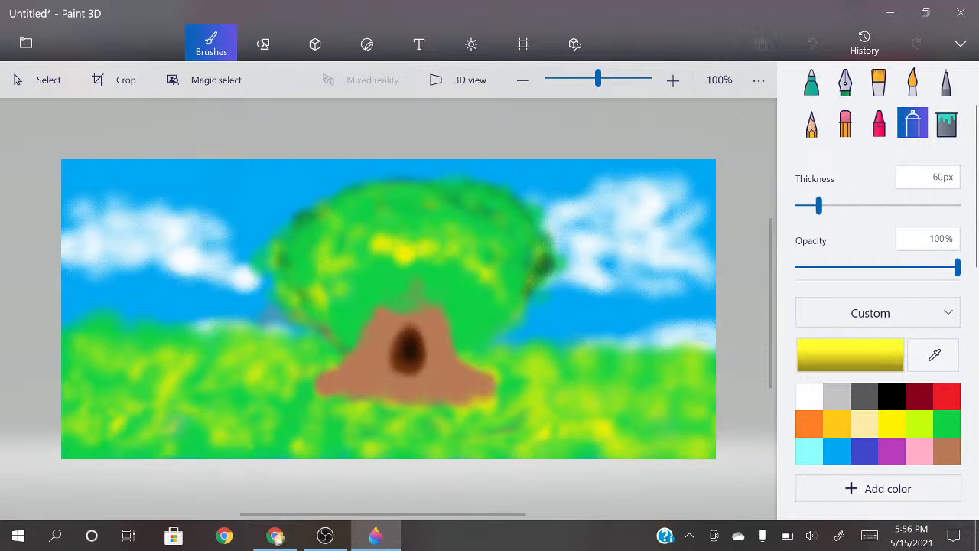
pyautogui.moveTo(345, 249)
pyautogui.mouseDown()
pyautogui.moveTo(413, 217)
pyautogui.moveTo(501, 230)
pyautogui.moveTo(495, 333)
pyautogui.mouseUp()
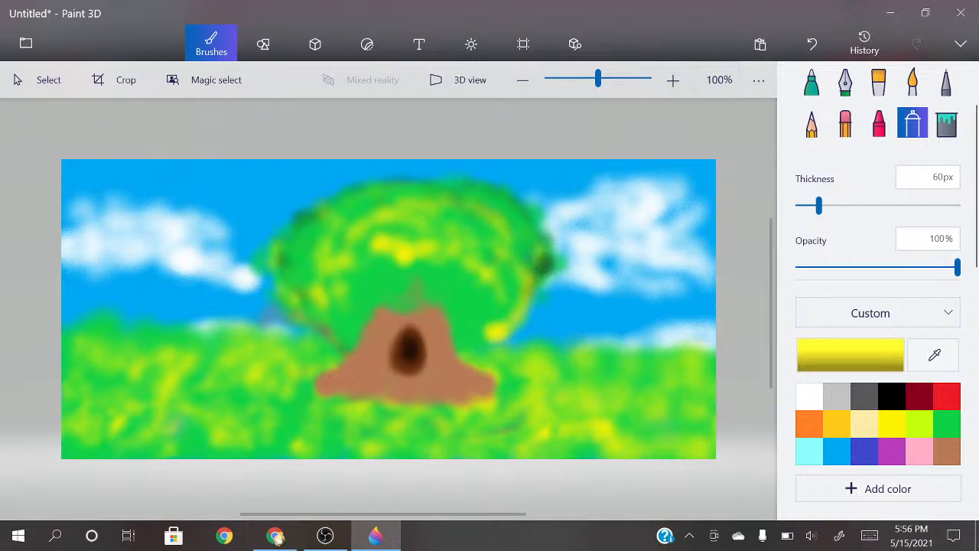
# Step: Fill out the clouds on both sides of the tree and along the right horizon with white spray
pyautogui.click(809, 395)
pyautogui.moveTo(570, 292)
pyautogui.mouseDown()
pyautogui.moveTo(711, 264)
pyautogui.moveTo(627, 264)
pyautogui.moveTo(587, 222)
pyautogui.mouseUp()
pyautogui.moveTo(678, 208)
pyautogui.mouseDown()
pyautogui.moveTo(696, 218)
pyautogui.moveTo(705, 245)
pyautogui.moveTo(573, 262)
pyautogui.moveTo(707, 208)
pyautogui.mouseUp()
pyautogui.moveTo(621, 345); pyautogui.dragTo(707, 344)
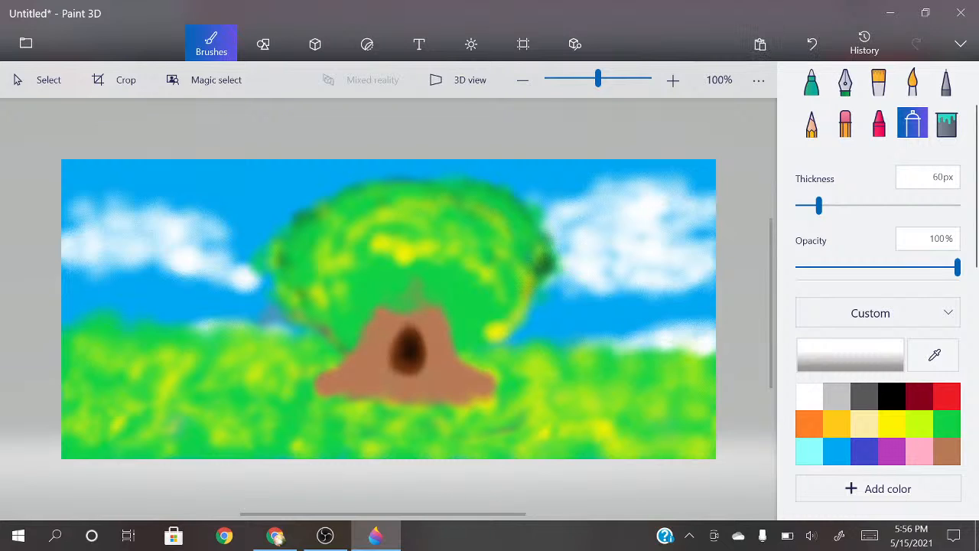
pyautogui.moveTo(153, 237)
pyautogui.mouseDown()
pyautogui.moveTo(89, 257)
pyautogui.moveTo(221, 275)
pyautogui.moveTo(196, 235)
pyautogui.mouseUp()
pyautogui.moveTo(103, 222); pyautogui.dragTo(80, 210)
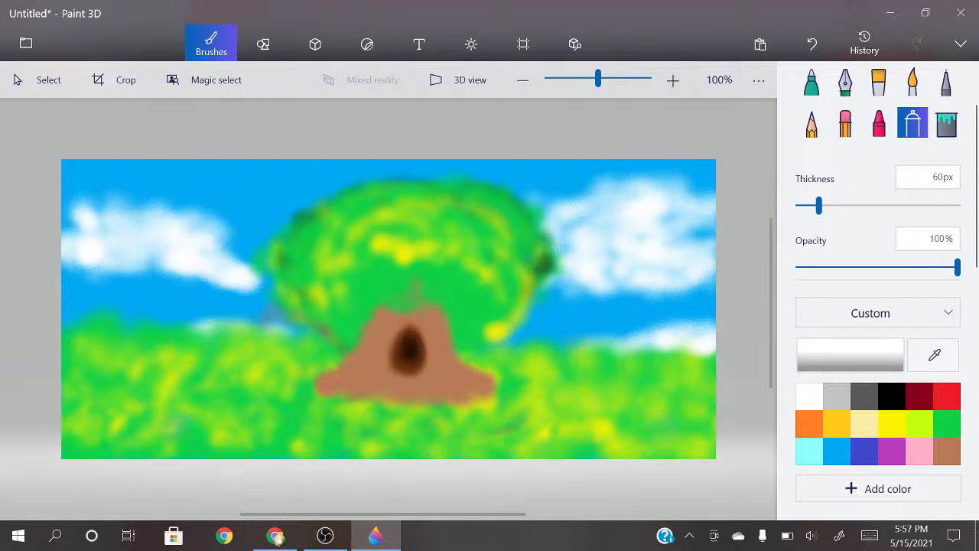
# Step: Check the broadcast in OBS and the live stream page in YouTube Studio, and return to Paint 3D
pyautogui.click(325, 535)
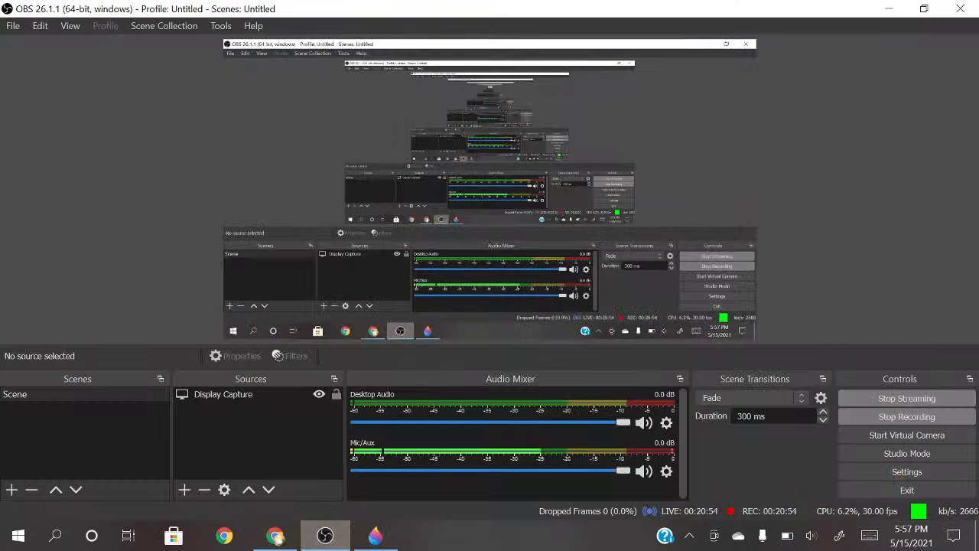
pyautogui.click(275, 535)
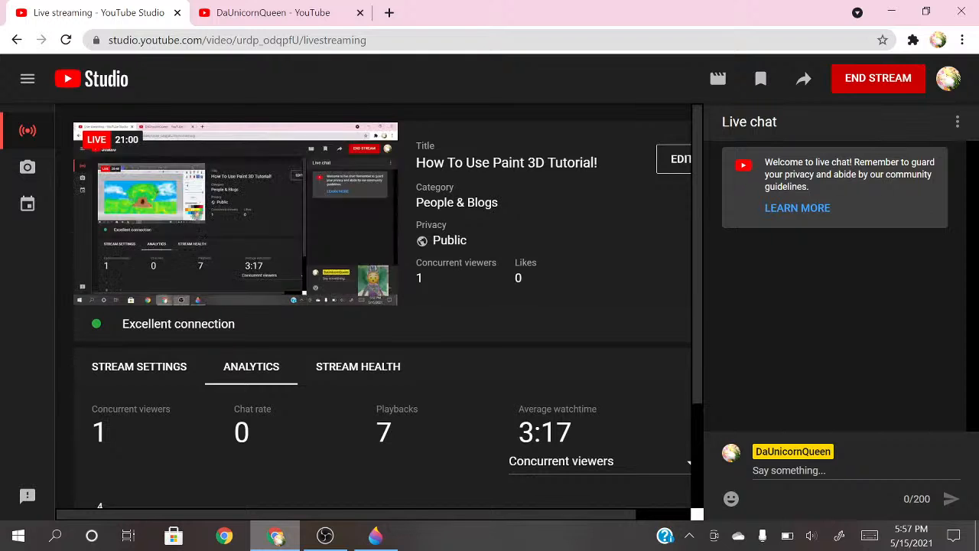
pyautogui.click(374, 535)
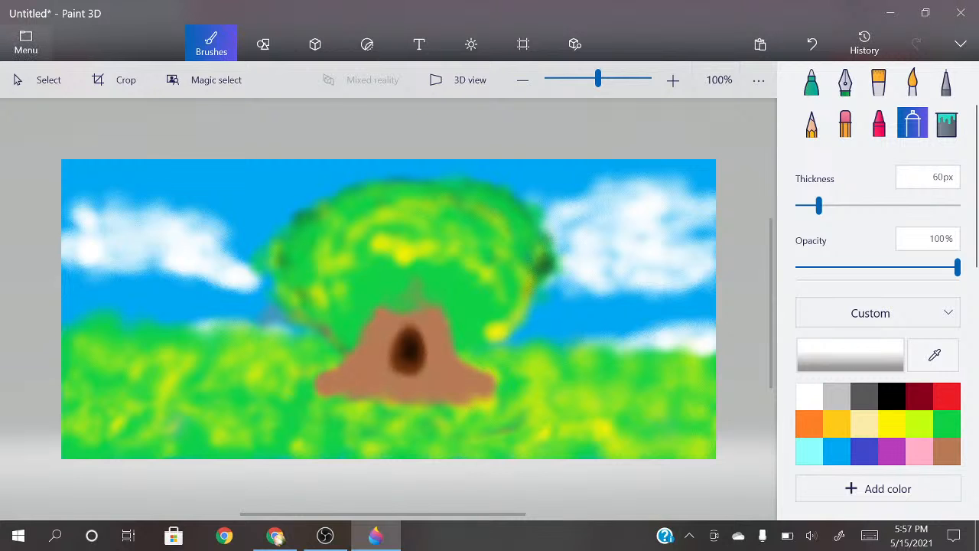
# Step: Save the tree painting as a Paint 3D project and start a new blank canvas
pyautogui.click(26, 43)
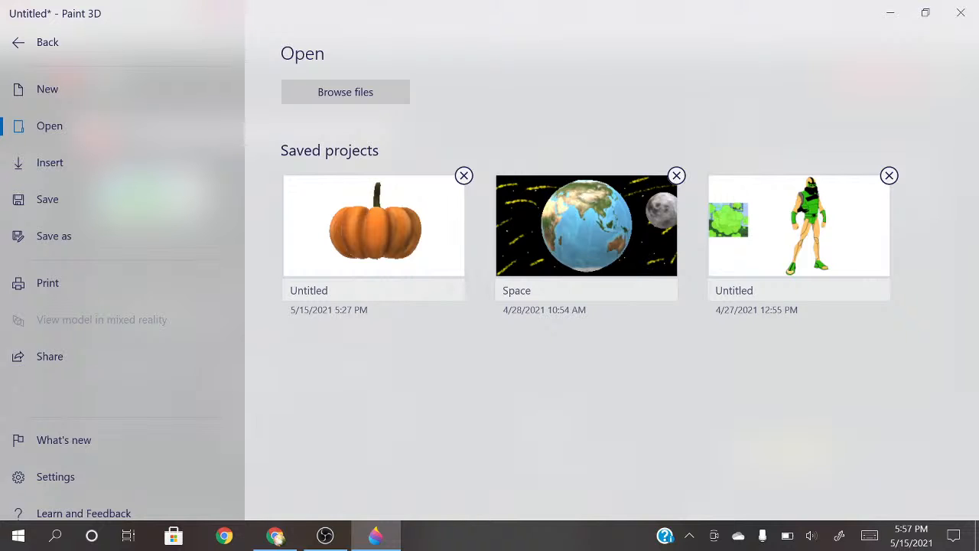
pyautogui.hotkey('ctrl', 'n')
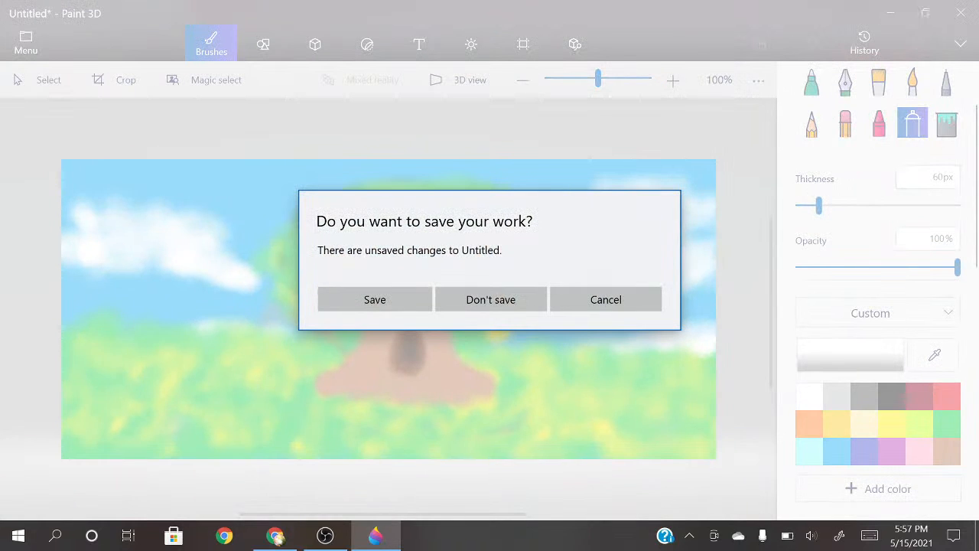
pyautogui.press('Return')
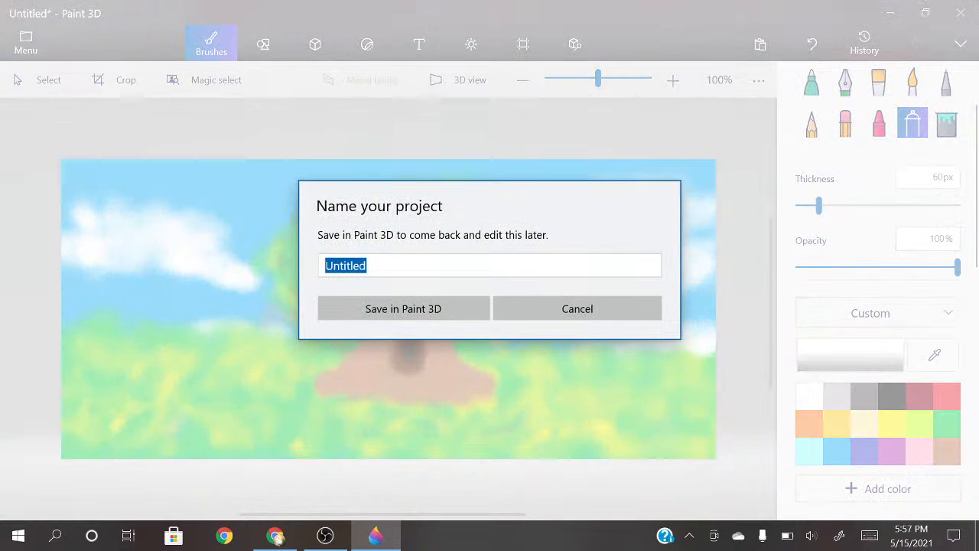
pyautogui.press('Tab')
pyautogui.press('Return')
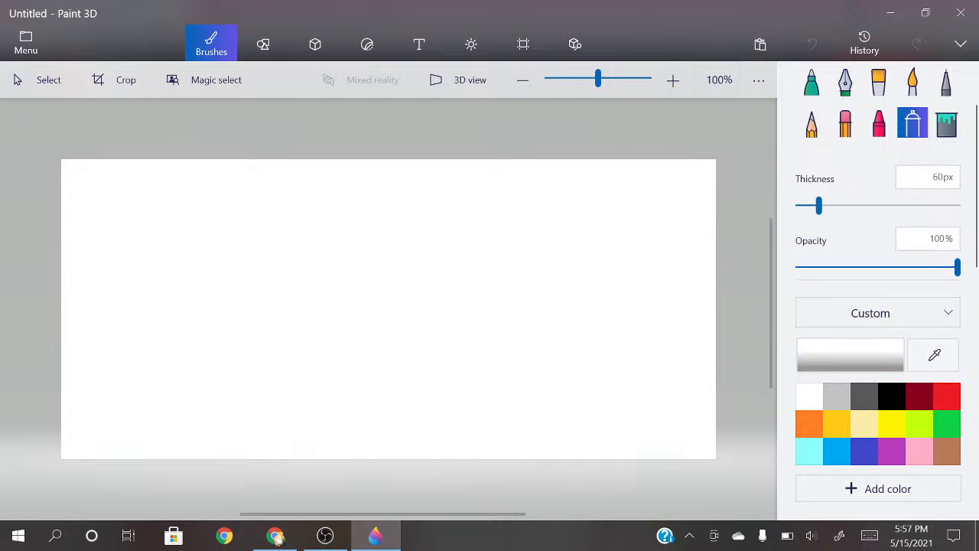
# Step: Browse the model categories in the 3D library and view the Effects filters
pyautogui.click(575, 43)
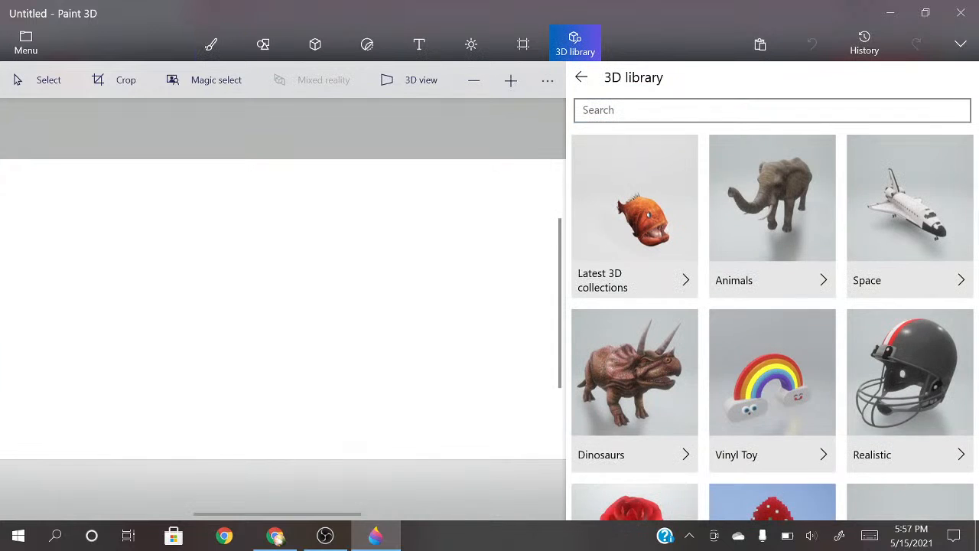
pyautogui.scroll(-15, 773, 306)
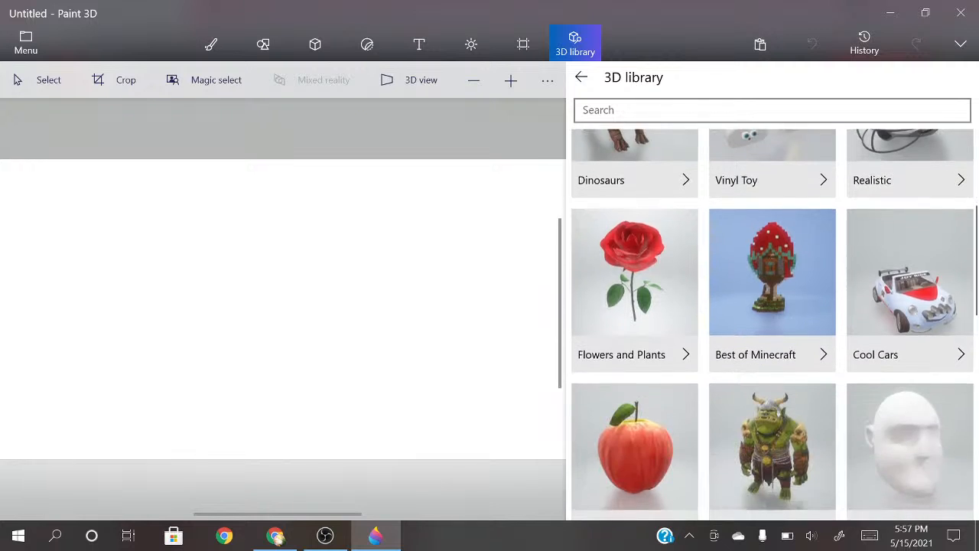
pyautogui.scroll(8, 773, 321)
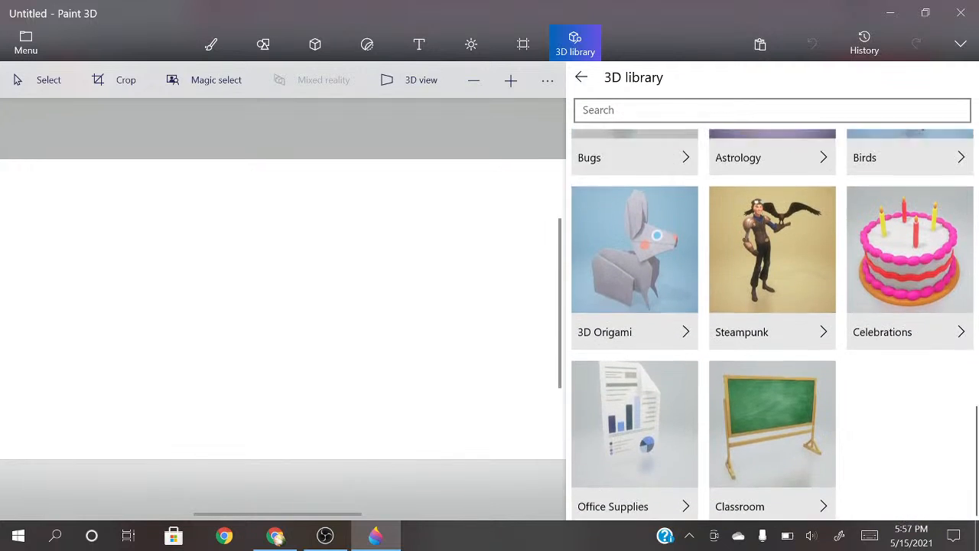
pyautogui.scroll(-2, 772, 322)
pyautogui.scroll(1, 773, 321)
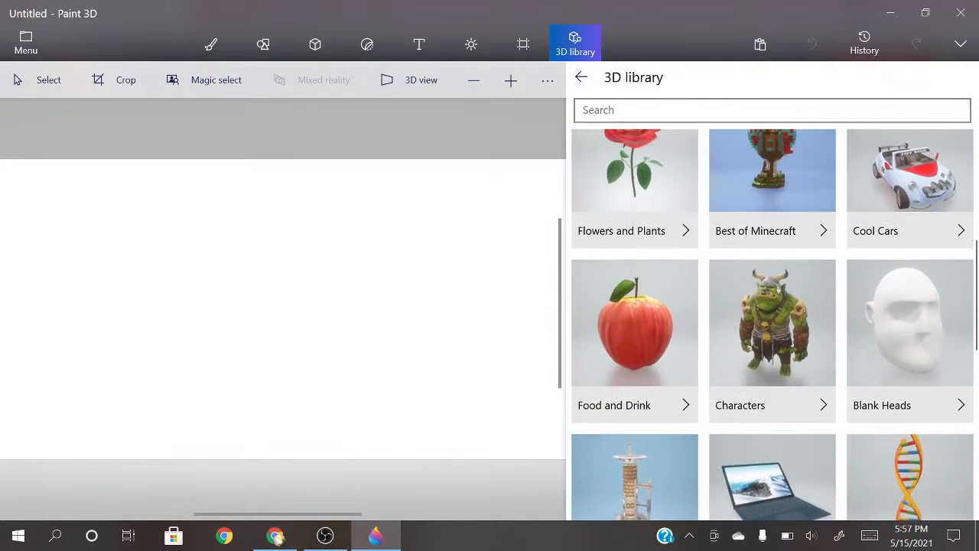
pyautogui.click(471, 43)
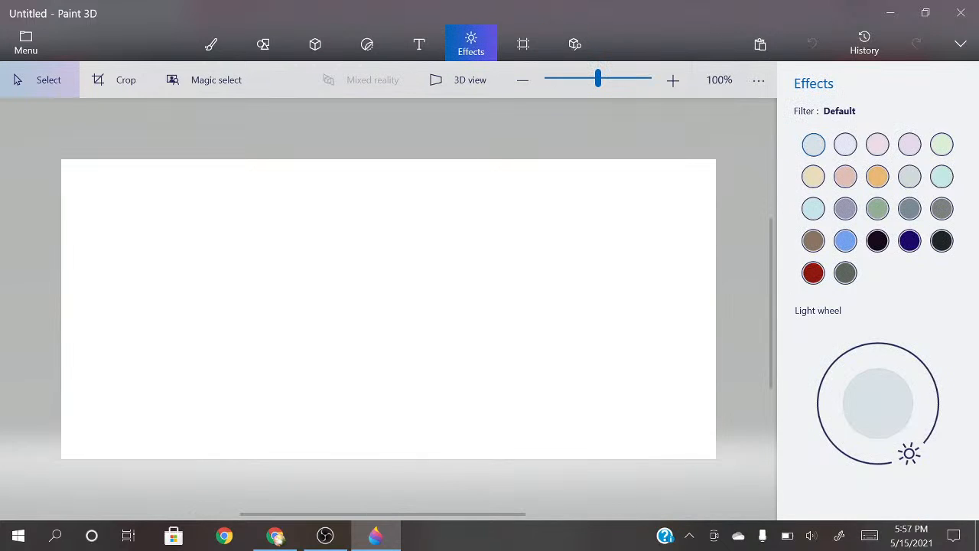
# Step: Spray a thin brown trunk from the canvas's lower edge with two forked upper branches
pyautogui.click(211, 43)
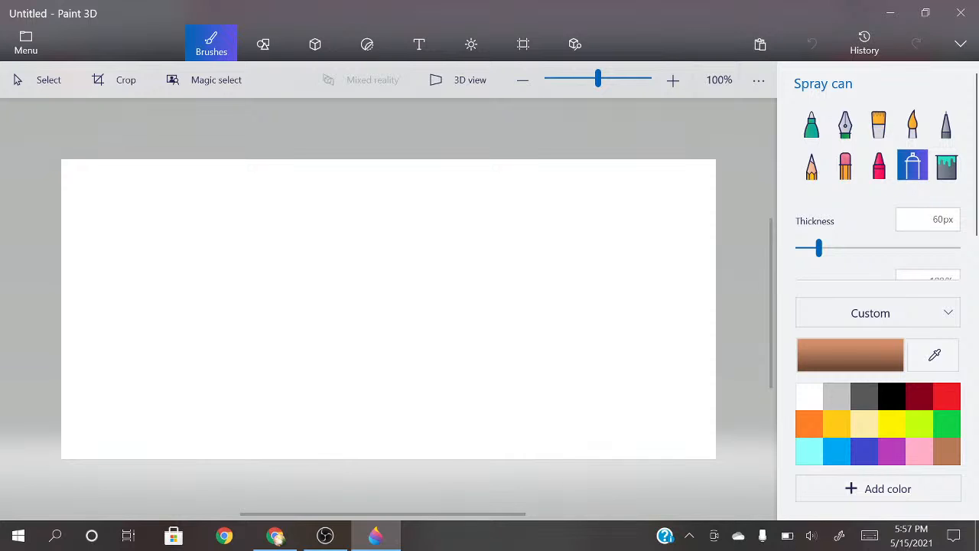
pyautogui.moveTo(407, 337); pyautogui.dragTo(403, 453)
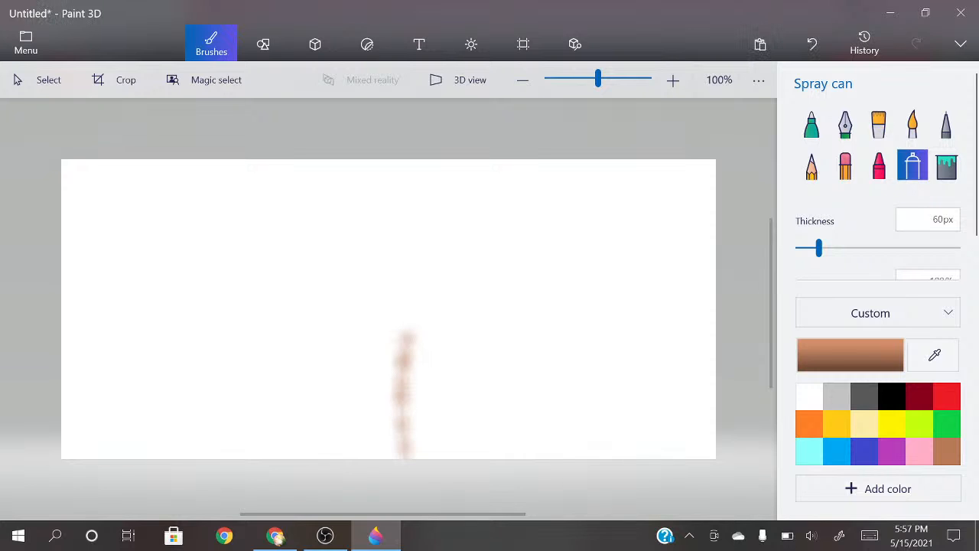
pyautogui.moveTo(366, 327); pyautogui.dragTo(400, 351)
pyautogui.moveTo(361, 309); pyautogui.dragTo(405, 353)
pyautogui.moveTo(364, 310); pyautogui.dragTo(393, 348)
pyautogui.moveTo(448, 297); pyautogui.dragTo(435, 316)
pyautogui.moveTo(409, 351); pyautogui.dragTo(450, 296)
pyautogui.moveTo(320, 294); pyautogui.dragTo(367, 306)
pyautogui.moveTo(369, 252); pyautogui.dragTo(362, 302)
pyautogui.moveTo(422, 254)
pyautogui.mouseDown()
pyautogui.moveTo(445, 300)
pyautogui.moveTo(490, 273)
pyautogui.mouseUp()
# Step: Add a forked lower branch on each side of the trunk with brown spray
pyautogui.moveTo(419, 403)
pyautogui.mouseDown()
pyautogui.moveTo(456, 375)
pyautogui.moveTo(460, 351)
pyautogui.moveTo(456, 380)
pyautogui.moveTo(505, 378)
pyautogui.mouseUp()
pyautogui.click(337, 371)
pyautogui.moveTo(411, 418); pyautogui.dragTo(303, 355)
pyautogui.moveTo(343, 379); pyautogui.dragTo(343, 330)
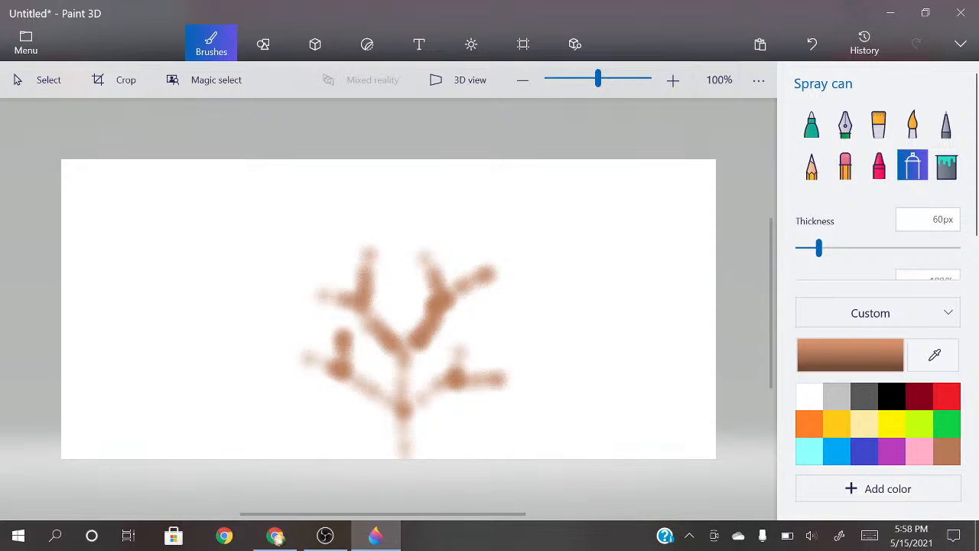
# Step: Spray small brown twigs at the ends of the branches and thicken the trunk
pyautogui.moveTo(297, 275)
pyautogui.mouseDown()
pyautogui.moveTo(332, 293)
pyautogui.moveTo(323, 268)
pyautogui.mouseUp()
pyautogui.moveTo(351, 235)
pyautogui.mouseDown()
pyautogui.moveTo(421, 258)
pyautogui.moveTo(436, 246)
pyautogui.mouseUp()
pyautogui.moveTo(490, 246)
pyautogui.mouseDown()
pyautogui.moveTo(485, 272)
pyautogui.moveTo(517, 276)
pyautogui.mouseUp()
pyautogui.moveTo(462, 332)
pyautogui.mouseDown()
pyautogui.moveTo(460, 353)
pyautogui.moveTo(481, 353)
pyautogui.mouseUp()
pyautogui.moveTo(516, 365); pyautogui.dragTo(524, 389)
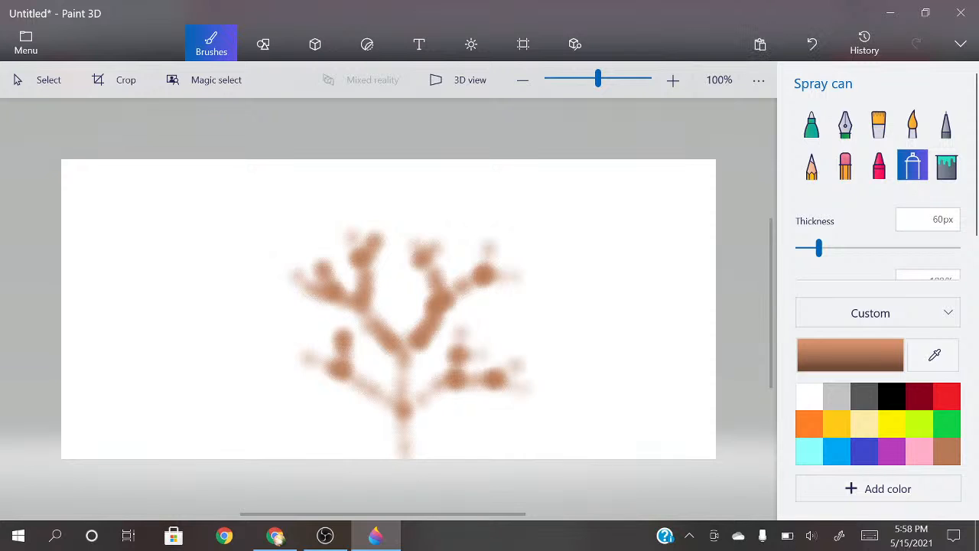
pyautogui.moveTo(284, 354); pyautogui.dragTo(359, 329)
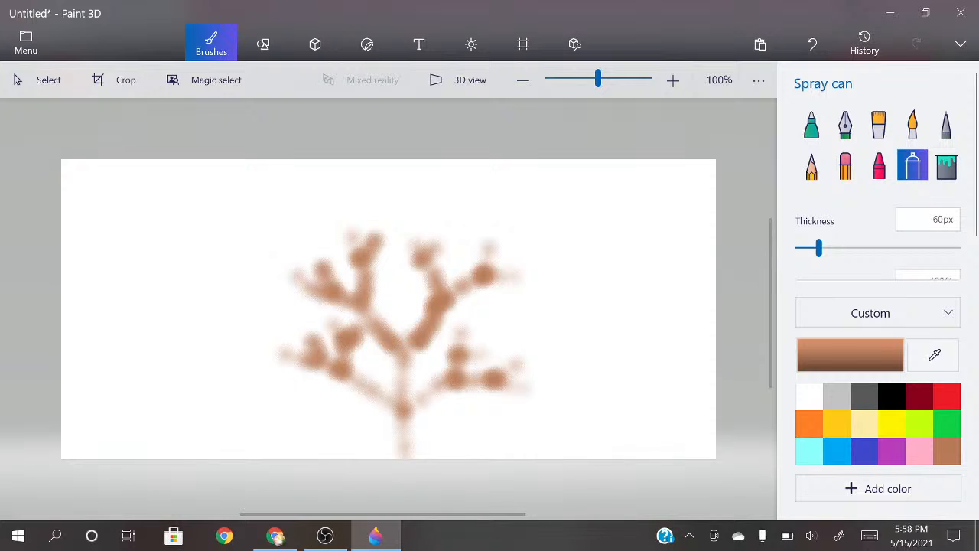
pyautogui.moveTo(403, 356); pyautogui.dragTo(409, 455)
# Step: Spray a rounded crown of green foliage over the tree's branches
pyautogui.click(946, 424)
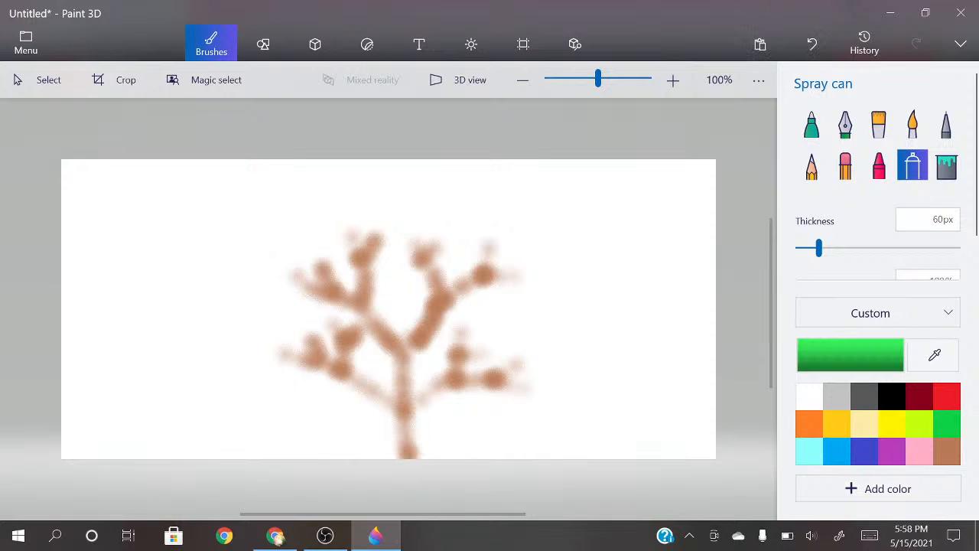
pyautogui.moveTo(366, 374)
pyautogui.mouseDown()
pyautogui.moveTo(299, 332)
pyautogui.moveTo(297, 275)
pyautogui.moveTo(310, 239)
pyautogui.moveTo(407, 211)
pyautogui.moveTo(482, 231)
pyautogui.moveTo(543, 282)
pyautogui.moveTo(546, 345)
pyautogui.moveTo(452, 396)
pyautogui.moveTo(389, 396)
pyautogui.moveTo(278, 337)
pyautogui.moveTo(336, 243)
pyautogui.moveTo(528, 327)
pyautogui.moveTo(444, 396)
pyautogui.moveTo(297, 356)
pyautogui.moveTo(417, 419)
pyautogui.moveTo(313, 286)
pyautogui.moveTo(478, 367)
pyautogui.moveTo(405, 310)
pyautogui.moveTo(386, 272)
pyautogui.moveTo(322, 309)
pyautogui.moveTo(303, 306)
pyautogui.moveTo(366, 346)
pyautogui.moveTo(451, 364)
pyautogui.moveTo(532, 313)
pyautogui.moveTo(398, 264)
pyautogui.moveTo(336, 256)
pyautogui.moveTo(367, 220)
pyautogui.moveTo(520, 272)
pyautogui.moveTo(459, 387)
pyautogui.moveTo(333, 356)
pyautogui.moveTo(501, 298)
pyautogui.moveTo(501, 363)
pyautogui.moveTo(535, 306)
pyautogui.moveTo(398, 226)
pyautogui.mouseUp()
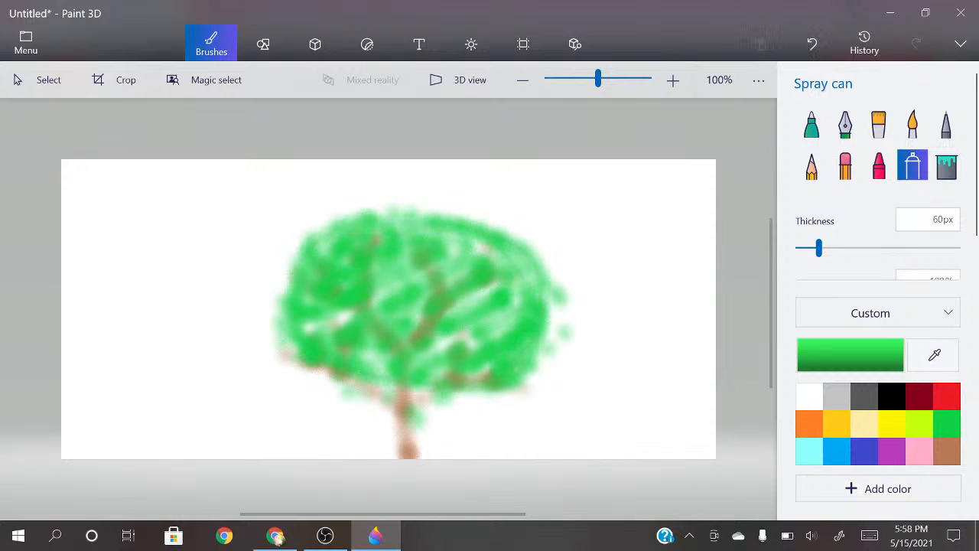
# Step: Spray yellow highlights in spots and curved bands across the green foliage
pyautogui.click(892, 424)
pyautogui.moveTo(501, 294); pyautogui.dragTo(507, 309)
pyautogui.moveTo(465, 283); pyautogui.dragTo(436, 287)
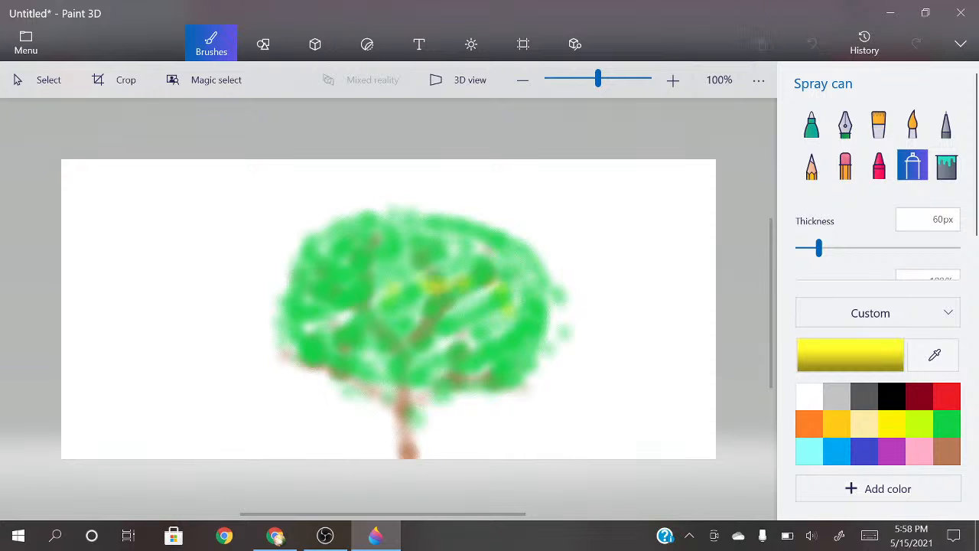
pyautogui.click(407, 268)
pyautogui.moveTo(344, 280); pyautogui.dragTo(368, 328)
pyautogui.click(453, 304)
pyautogui.moveTo(380, 257); pyautogui.dragTo(357, 351)
pyautogui.click(457, 346)
pyautogui.click(517, 337)
pyautogui.click(487, 277)
pyautogui.moveTo(379, 315); pyautogui.dragTo(409, 326)
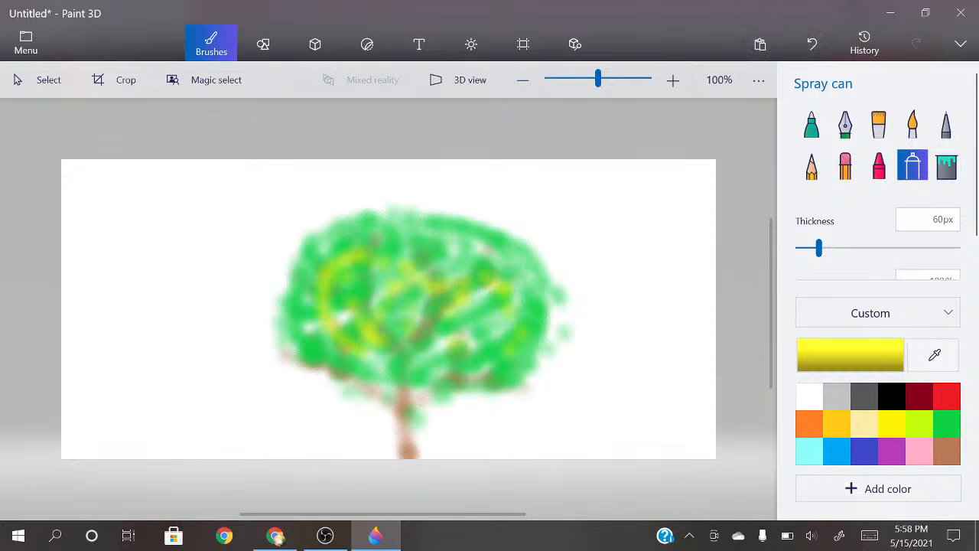
pyautogui.moveTo(383, 239)
pyautogui.mouseDown()
pyautogui.moveTo(341, 333)
pyautogui.moveTo(464, 286)
pyautogui.moveTo(517, 334)
pyautogui.moveTo(402, 249)
pyautogui.moveTo(326, 297)
pyautogui.mouseUp()
pyautogui.moveTo(312, 262)
pyautogui.mouseDown()
pyautogui.moveTo(309, 294)
pyautogui.moveTo(357, 336)
pyautogui.mouseUp()
# Step: Spray green over parts of the yellow highlights to blend them into the foliage
pyautogui.click(946, 425)
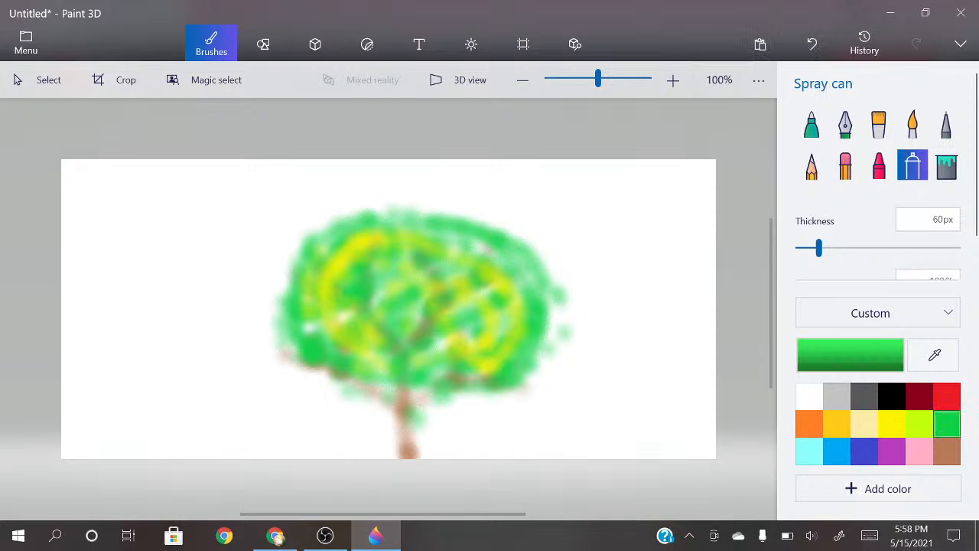
pyautogui.moveTo(361, 246); pyautogui.dragTo(329, 270)
pyautogui.click(381, 316)
pyautogui.click(450, 338)
pyautogui.click(491, 329)
pyautogui.moveTo(413, 246)
pyautogui.mouseDown()
pyautogui.moveTo(439, 366)
pyautogui.moveTo(373, 351)
pyautogui.mouseUp()
# Step: Respray the trunk, both lower branches and the inner forked branches in brown over the foliage
pyautogui.click(947, 451)
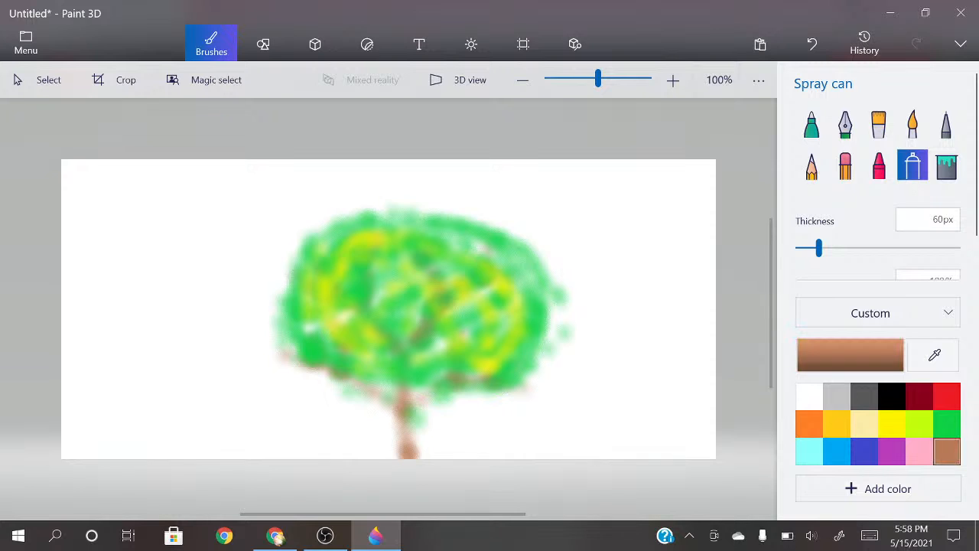
pyautogui.moveTo(403, 389); pyautogui.dragTo(406, 451)
pyautogui.moveTo(281, 356)
pyautogui.mouseDown()
pyautogui.moveTo(349, 378)
pyautogui.moveTo(396, 410)
pyautogui.mouseUp()
pyautogui.moveTo(415, 400); pyautogui.dragTo(494, 378)
pyautogui.moveTo(406, 346); pyautogui.dragTo(428, 308)
pyautogui.moveTo(364, 295); pyautogui.dragTo(400, 343)
pyautogui.moveTo(453, 261); pyautogui.dragTo(487, 296)
pyautogui.moveTo(355, 291); pyautogui.dragTo(348, 285)
pyautogui.moveTo(376, 315); pyautogui.dragTo(389, 243)
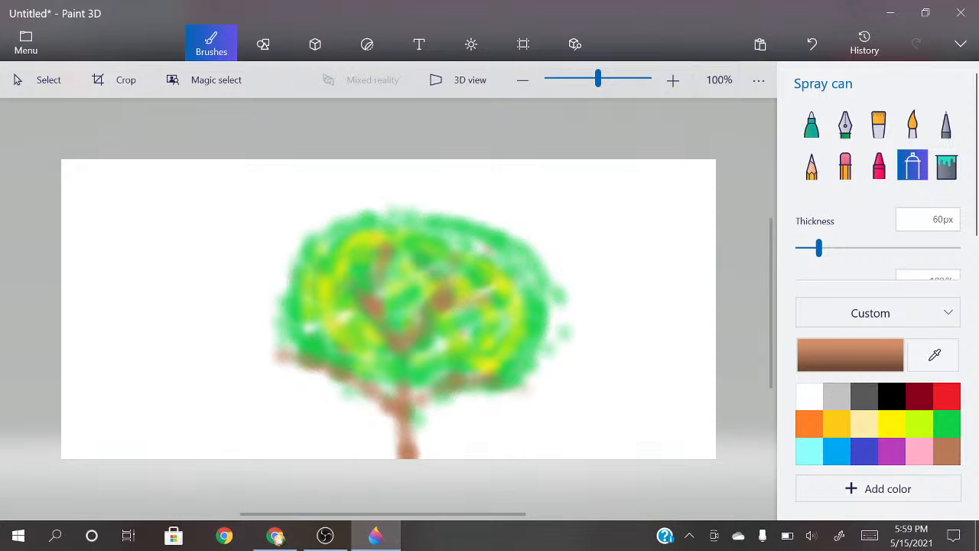
# Step: Start a new blank canvas, saving the tree painting as a Paint 3D project named Untitled
pyautogui.click(25, 43)
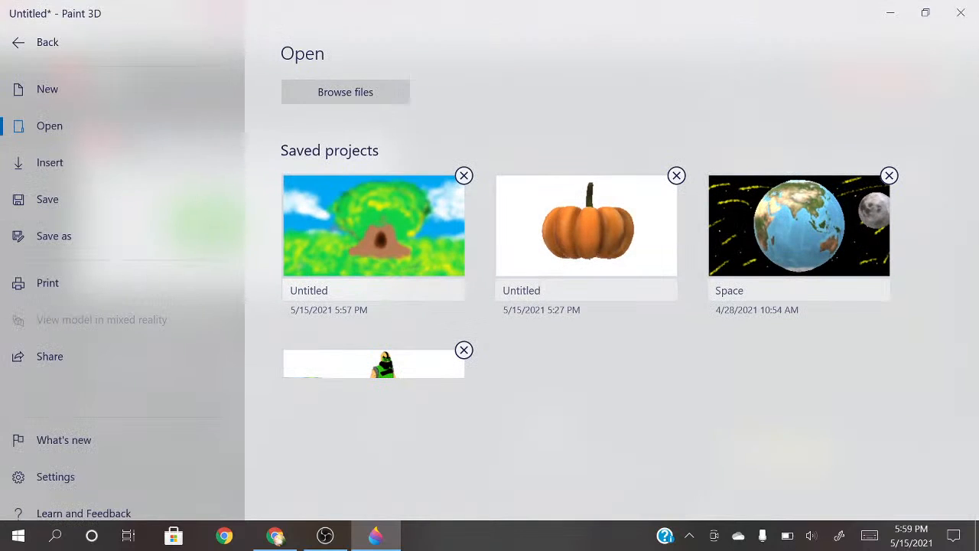
pyautogui.click(48, 89)
pyautogui.click(371, 300)
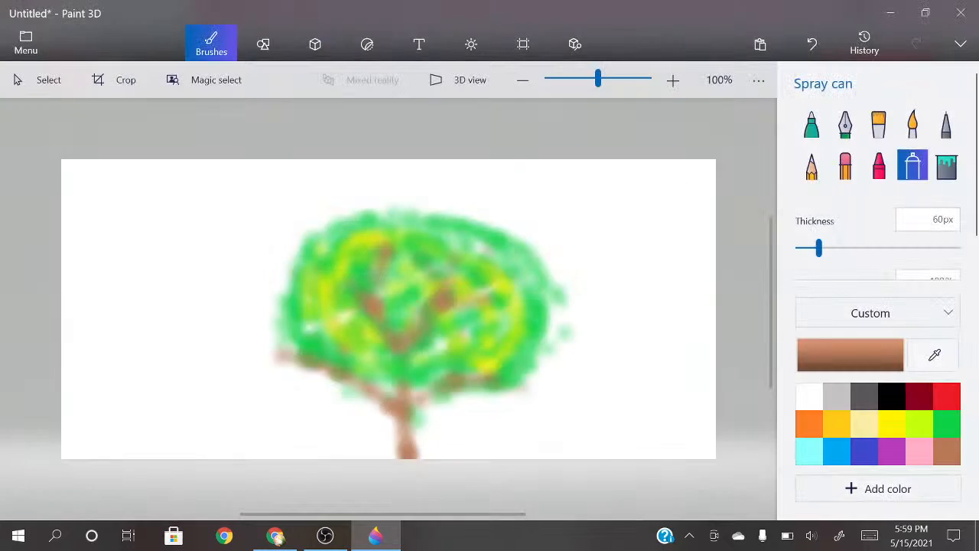
pyautogui.press('Return')
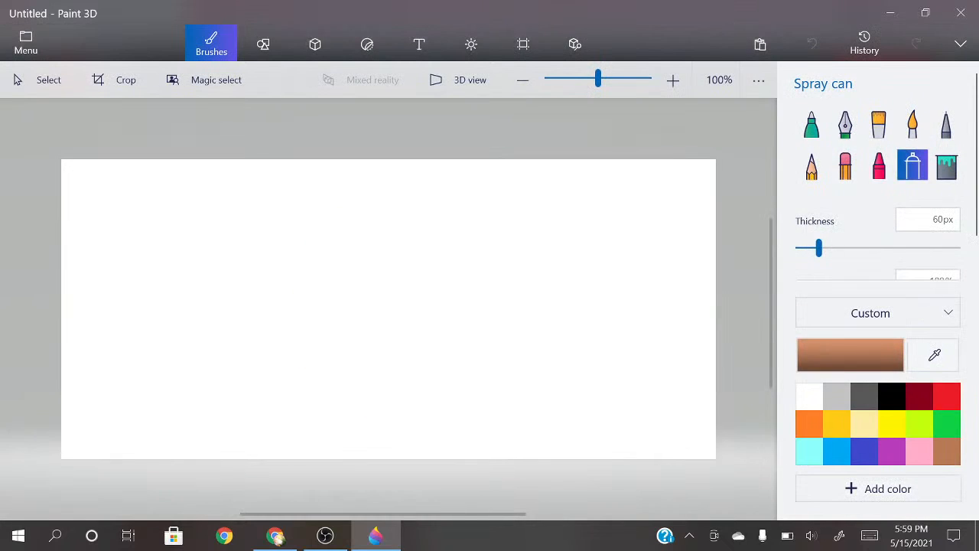
# Step: Switch to Chrome and browse the uploaded videos on the DaUnicornQueen YouTube channel
pyautogui.click(325, 536)
pyautogui.click(276, 536)
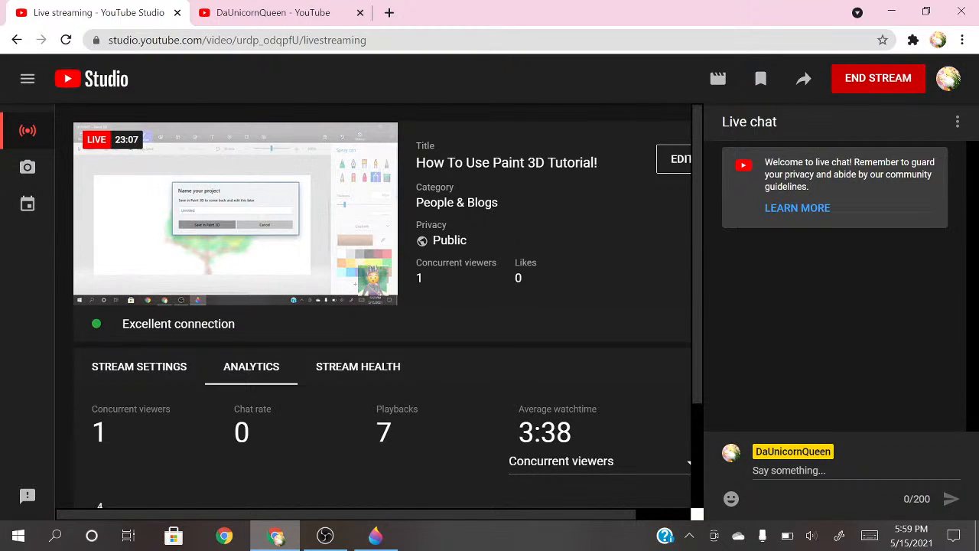
pyautogui.hotkey('ctrl', 'Tab')
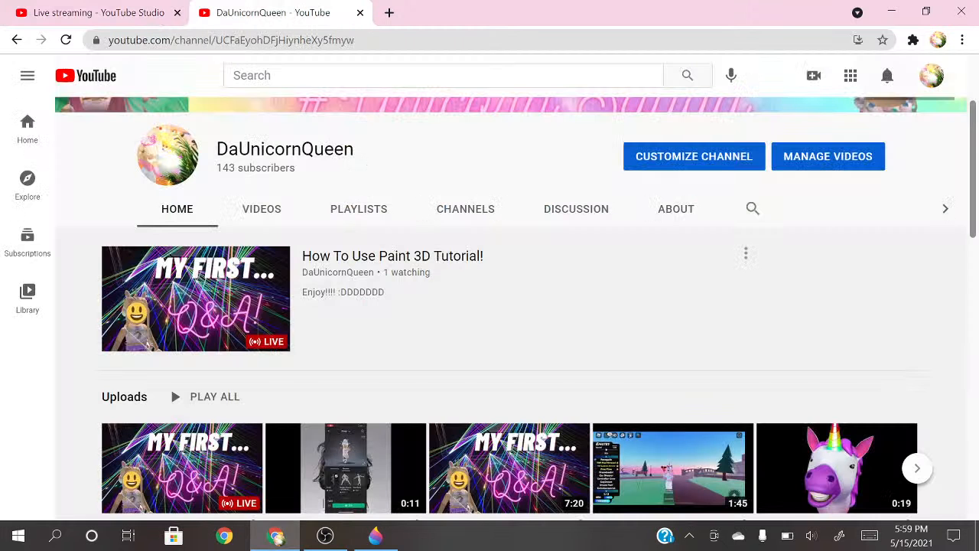
pyautogui.click(262, 209)
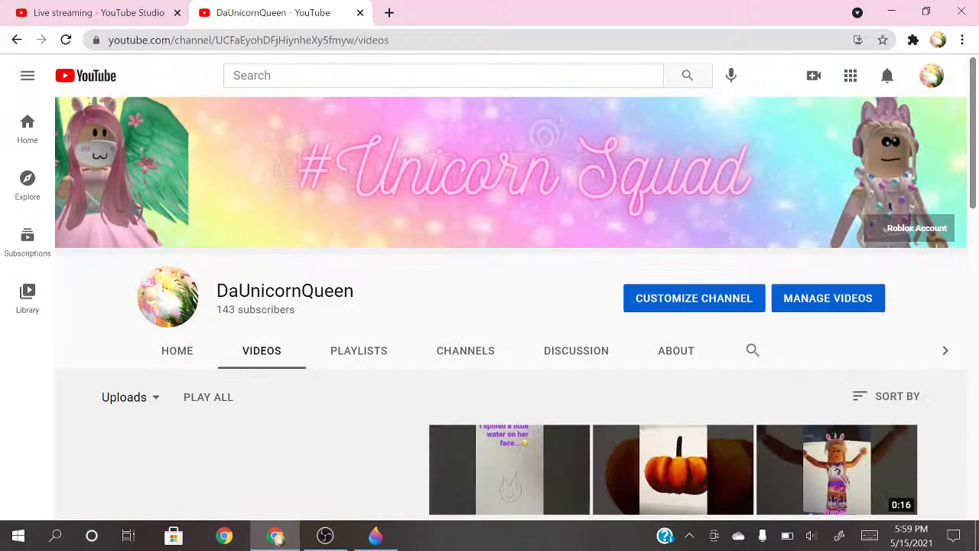
pyautogui.scroll(-2, 511, 308)
pyautogui.scroll(1, 511, 308)
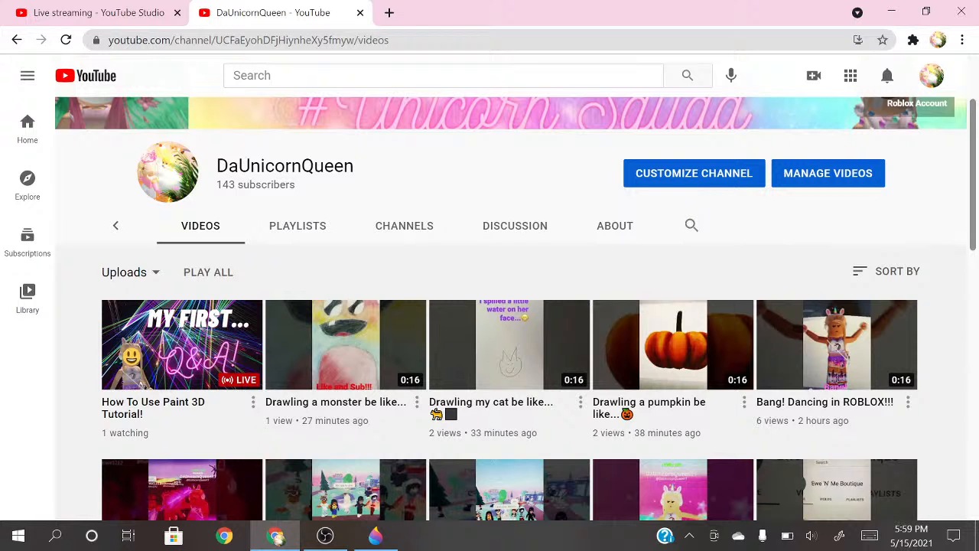
pyautogui.scroll(-5, 539, 327)
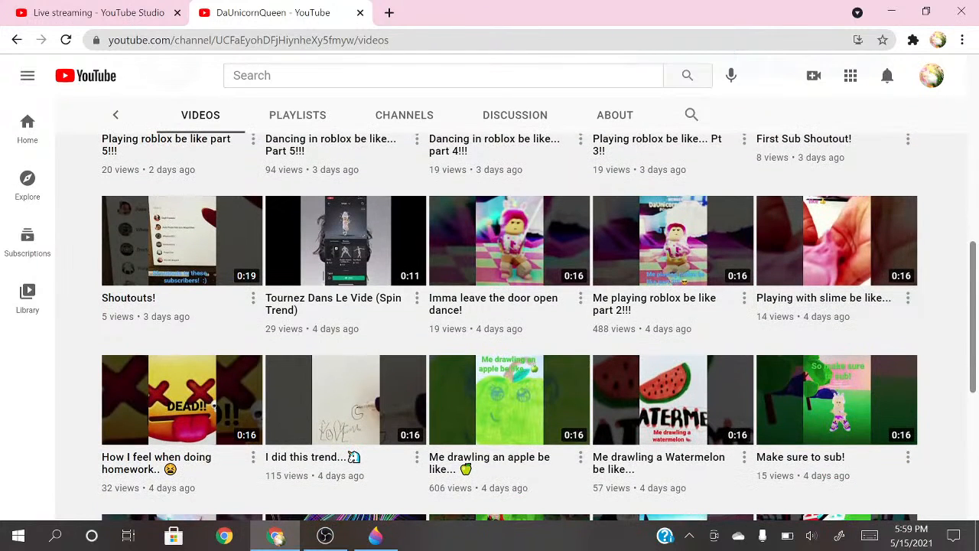
pyautogui.scroll(-1, 538, 327)
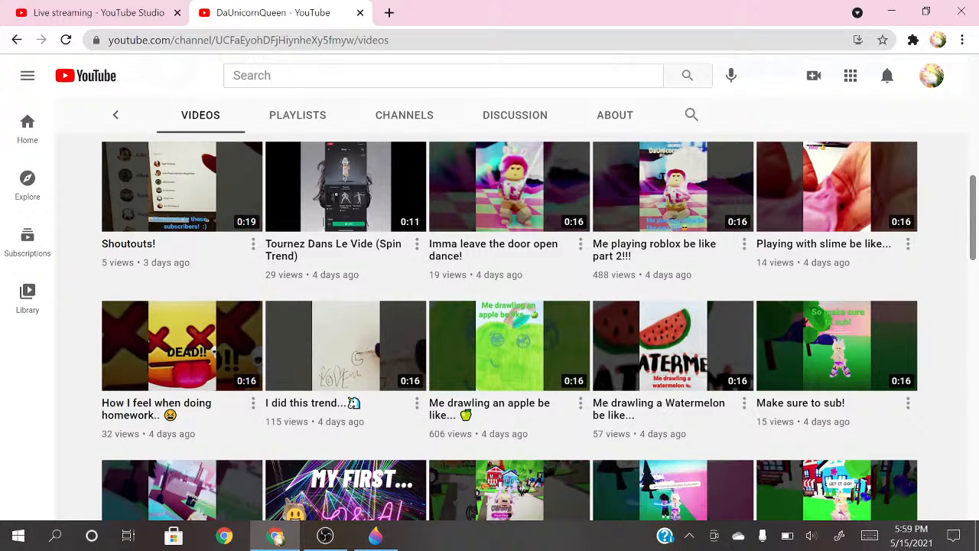
pyautogui.scroll(-3, 510, 327)
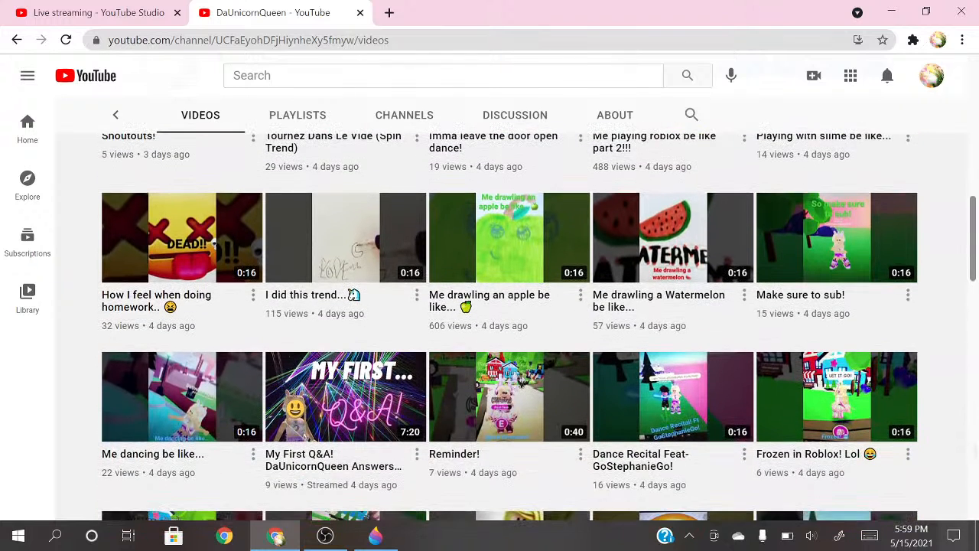
pyautogui.scroll(-3, 509, 327)
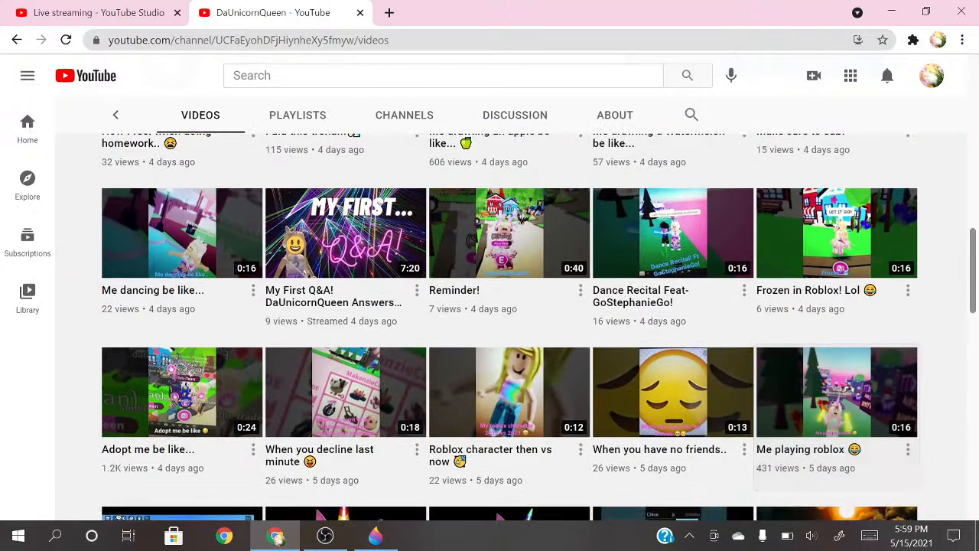
pyautogui.scroll(-1, 909, 451)
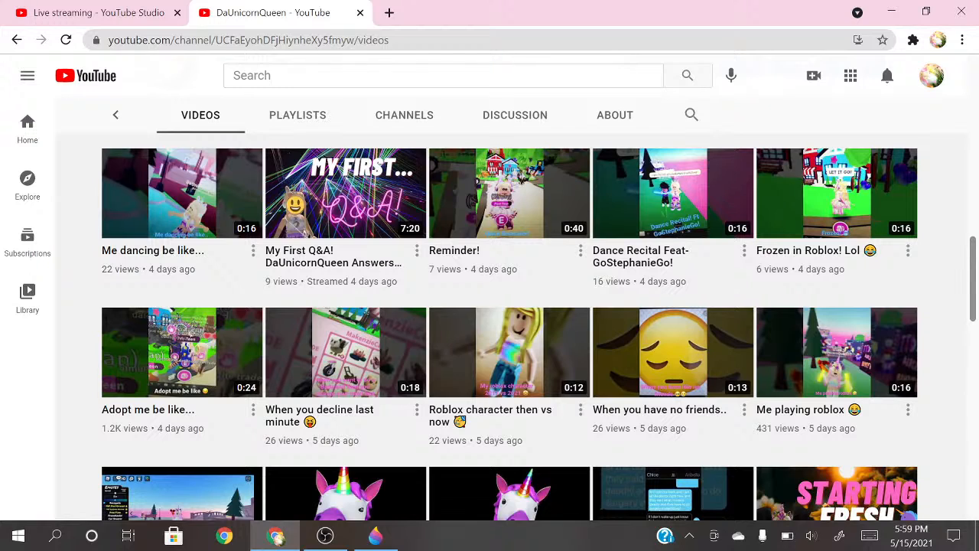
pyautogui.scroll(-2, 837, 360)
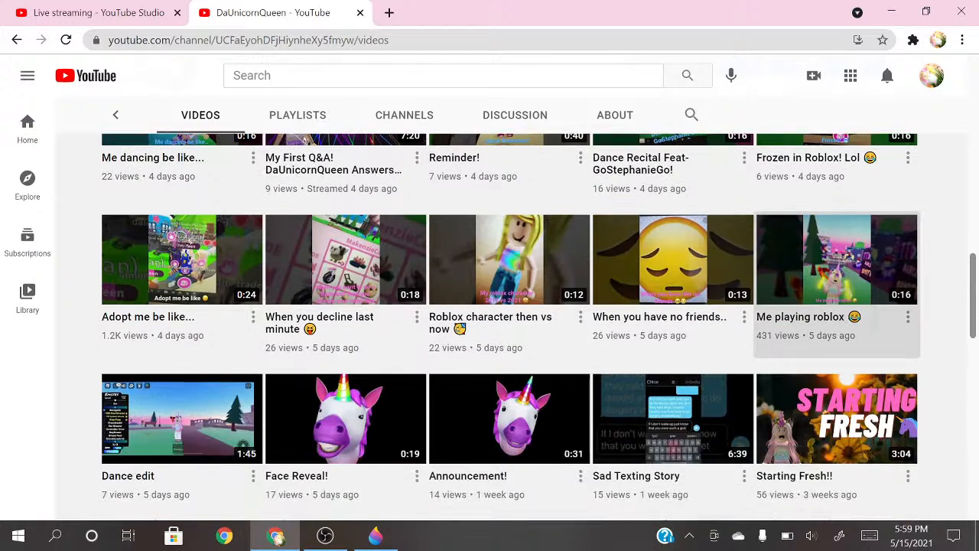
pyautogui.scroll(10, 837, 360)
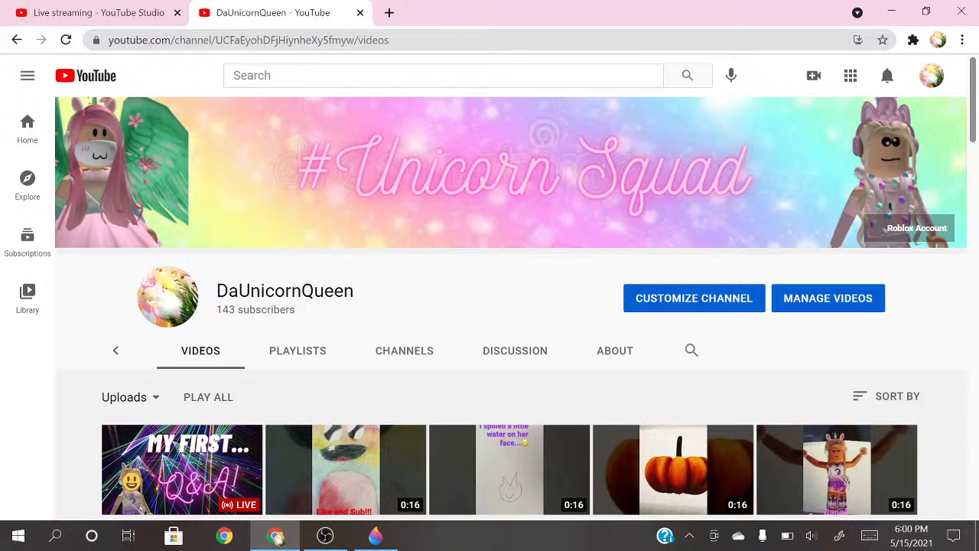
pyautogui.scroll(-2, 511, 306)
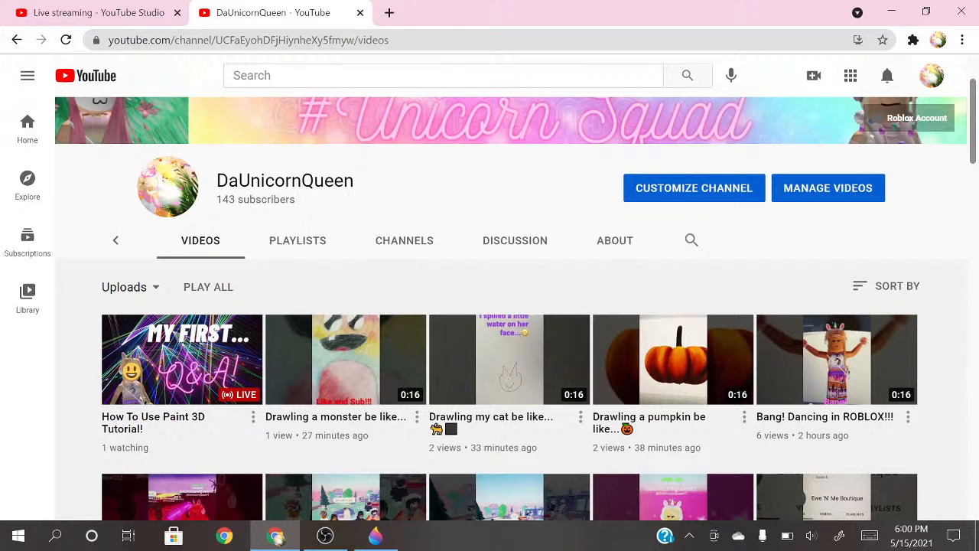
# Step: Switch back to Paint 3D and close it
pyautogui.hotkey('alt', 'Tab')
pyautogui.click(961, 13)
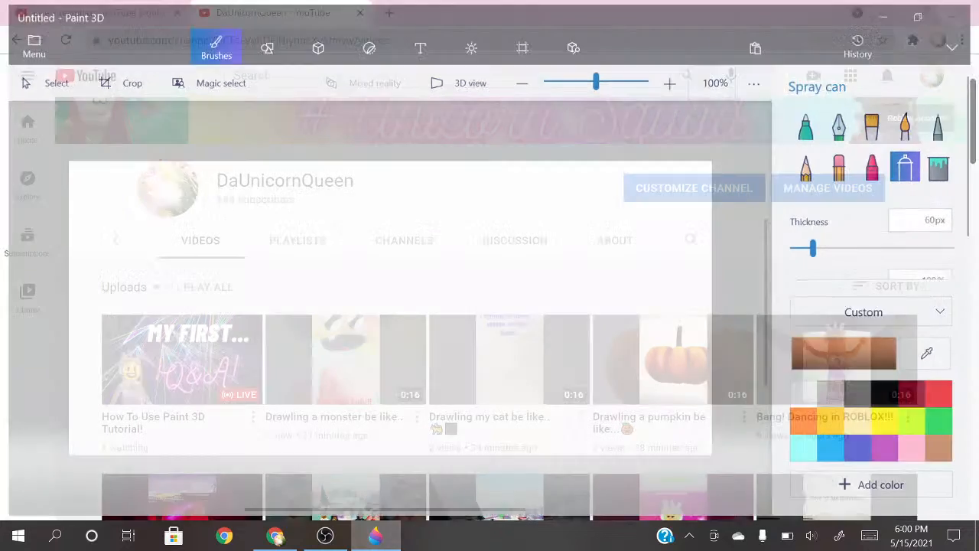